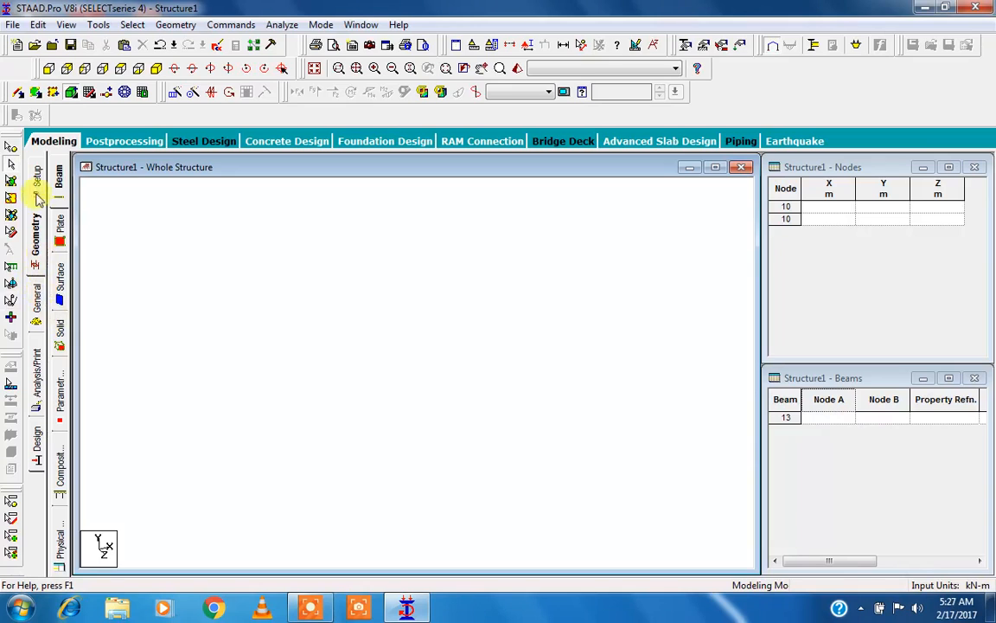
- Launch the structure wizard and start a Bay Frame from the Frame Models prototypes
click(38, 297)
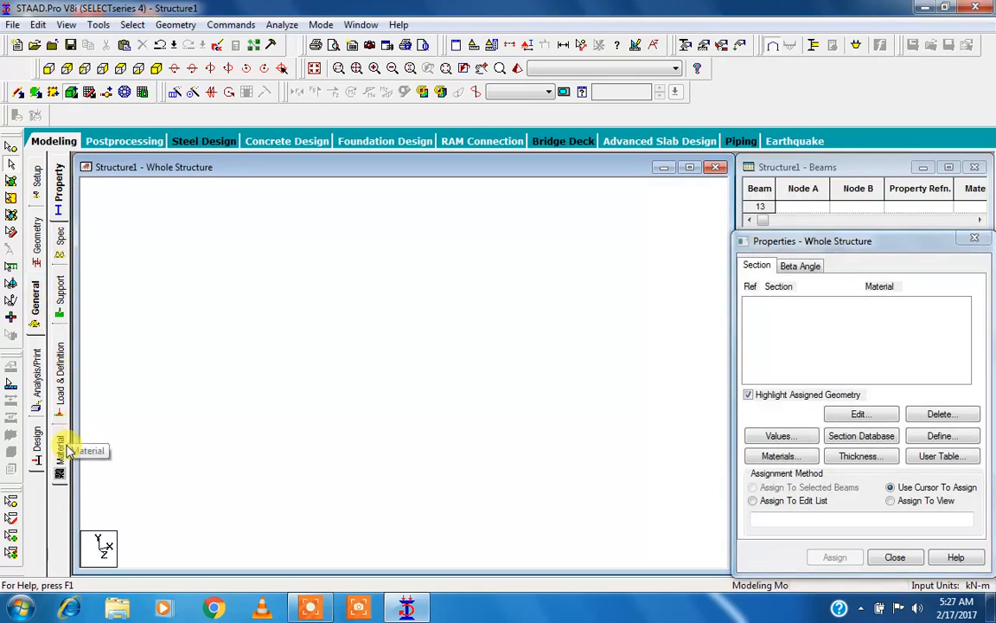
click(170, 24)
click(238, 495)
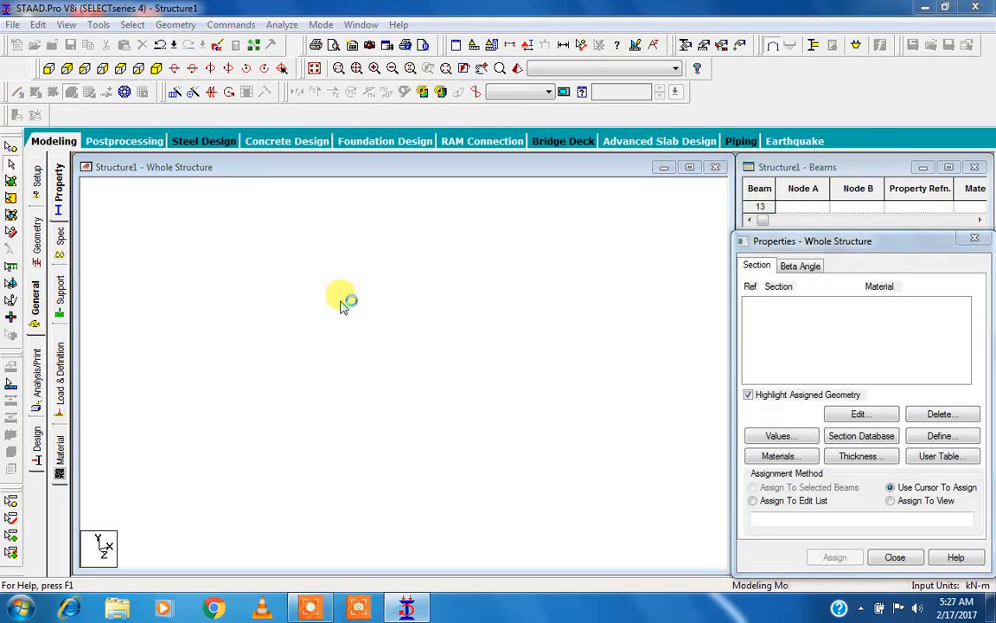
click(267, 257)
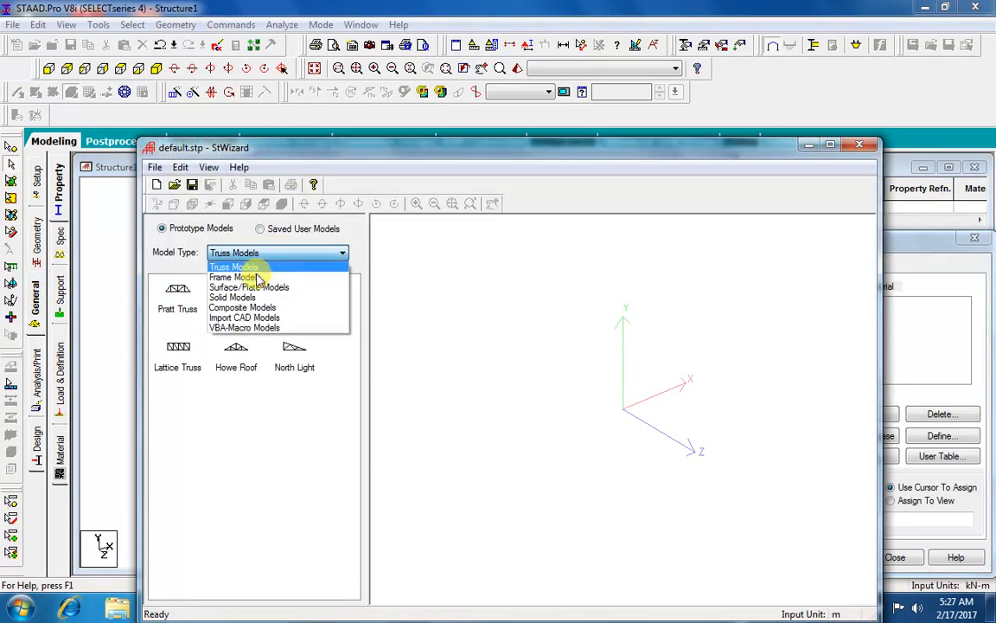
click(242, 273)
click(184, 299)
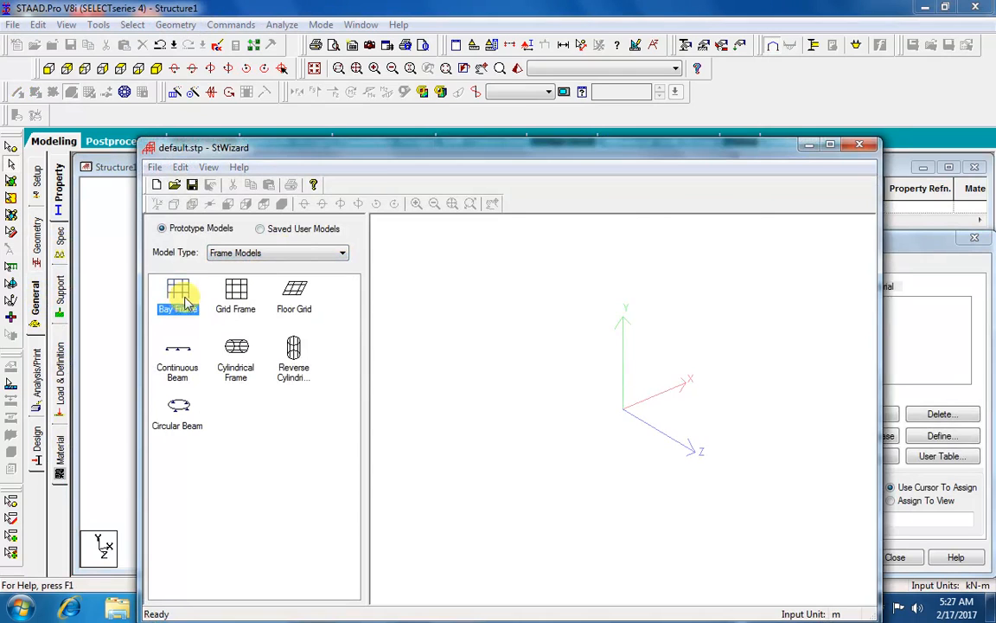
double_click(186, 303)
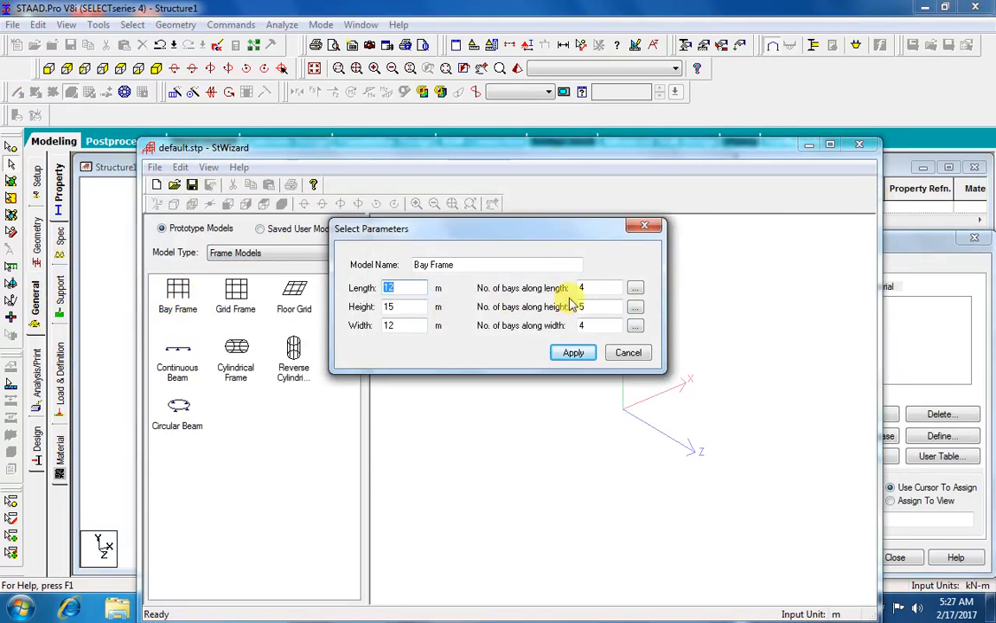
- Set the bay frame to 2 bays each along length, height and width, and apply the parameters
double_click(602, 287)
text(2)
double_click(596, 307)
text(2)
double_click(593, 325)
text(2)
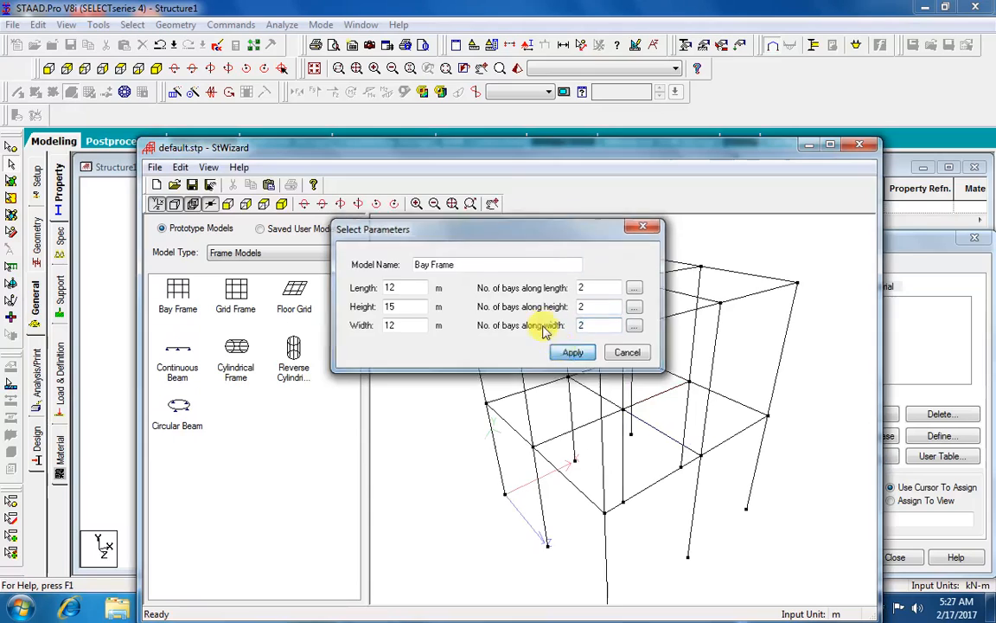
click(566, 351)
- Merge the bay frame prototype into the main model with zero X, Y and Z offsets
click(179, 167)
click(189, 203)
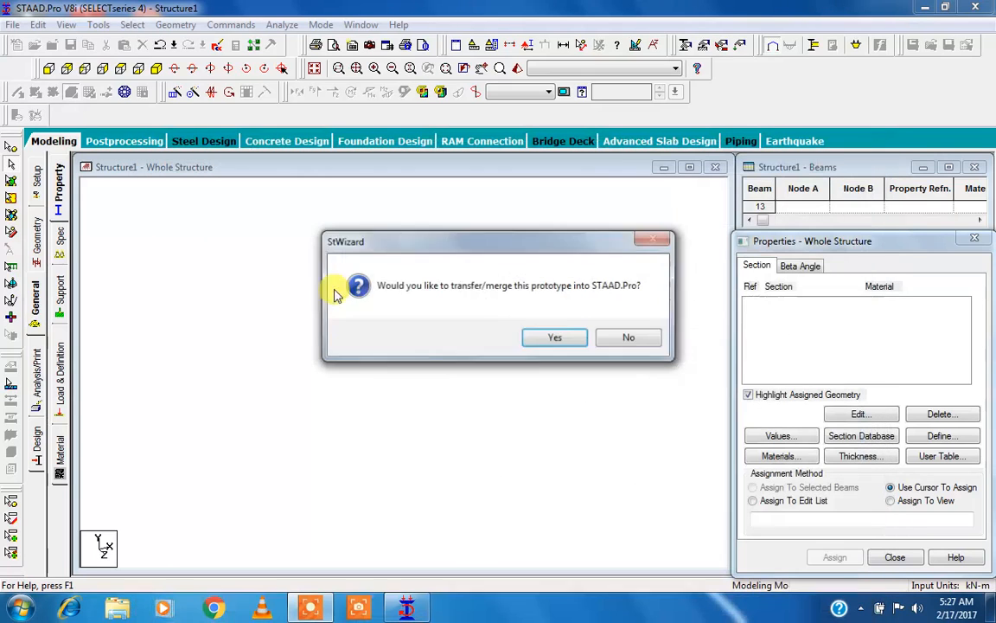
click(538, 339)
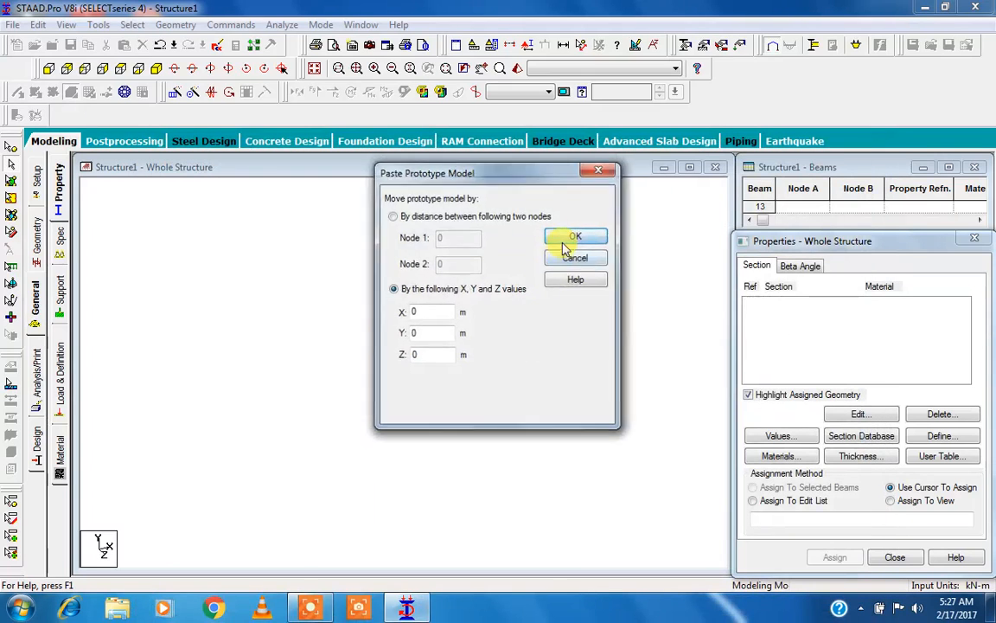
click(575, 239)
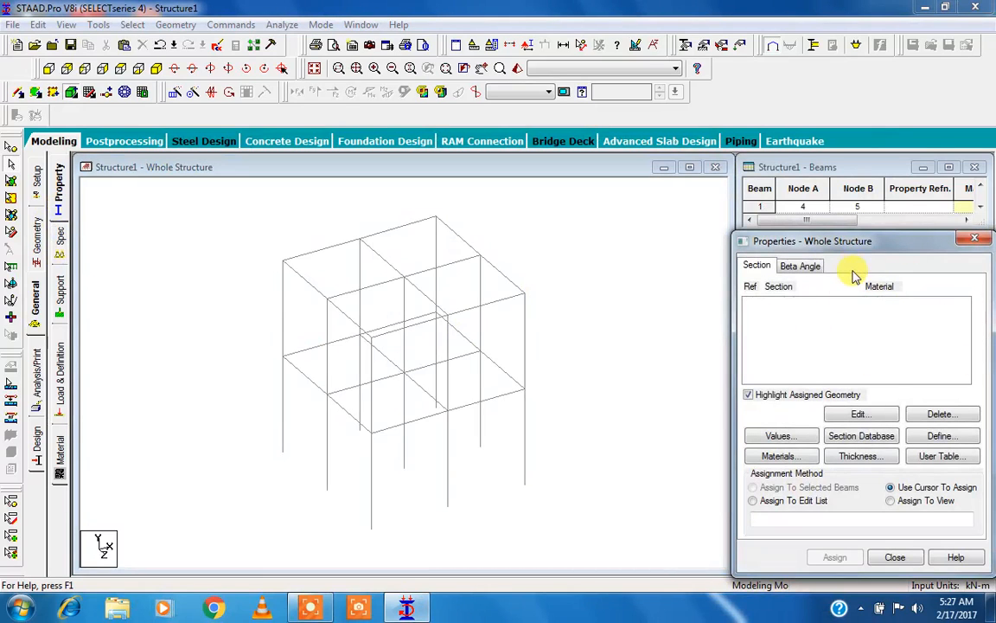
- Open the section database from the whole-structure properties and expand the Indian steel profiles
click(884, 441)
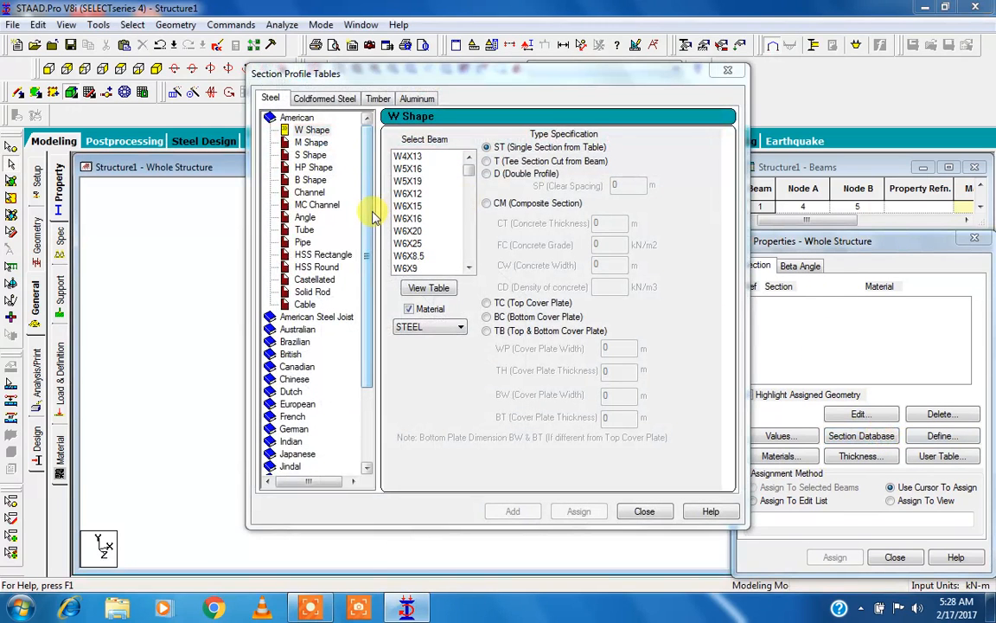
scroll(370, 221, down, 3)
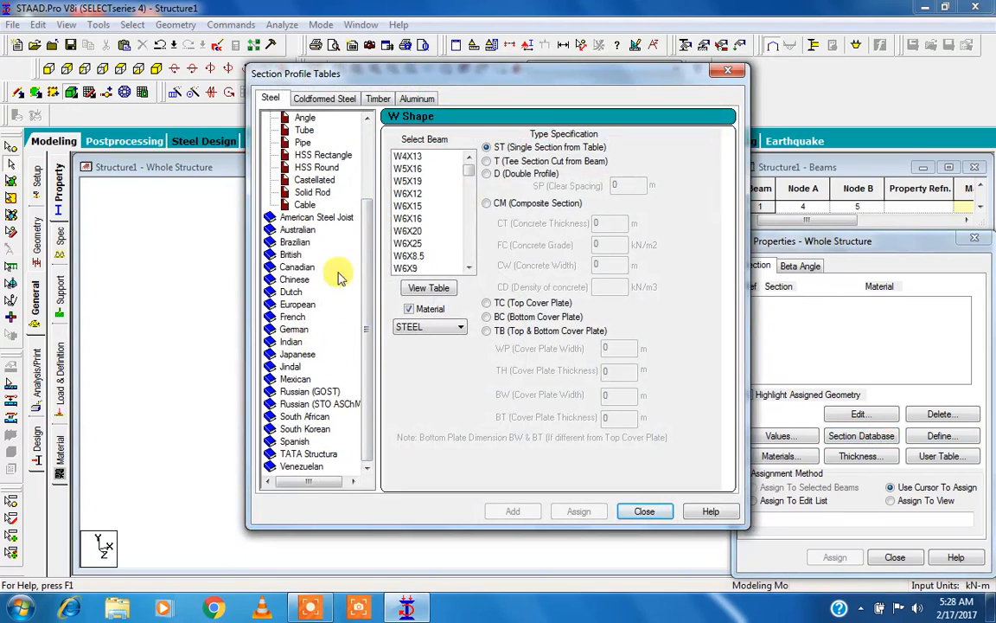
scroll(371, 265, up, 2)
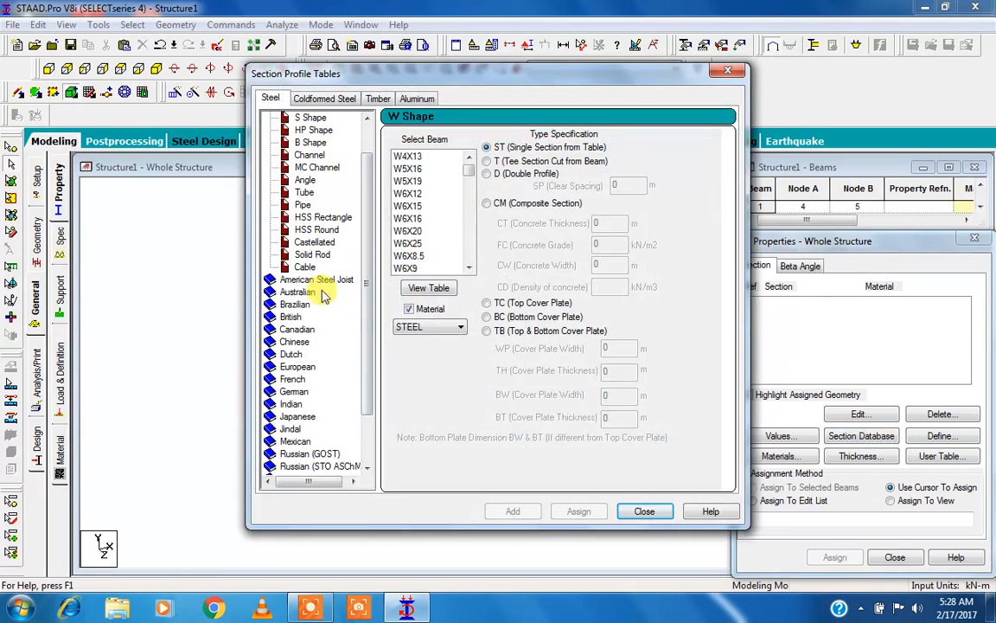
scroll(364, 350, down, 1)
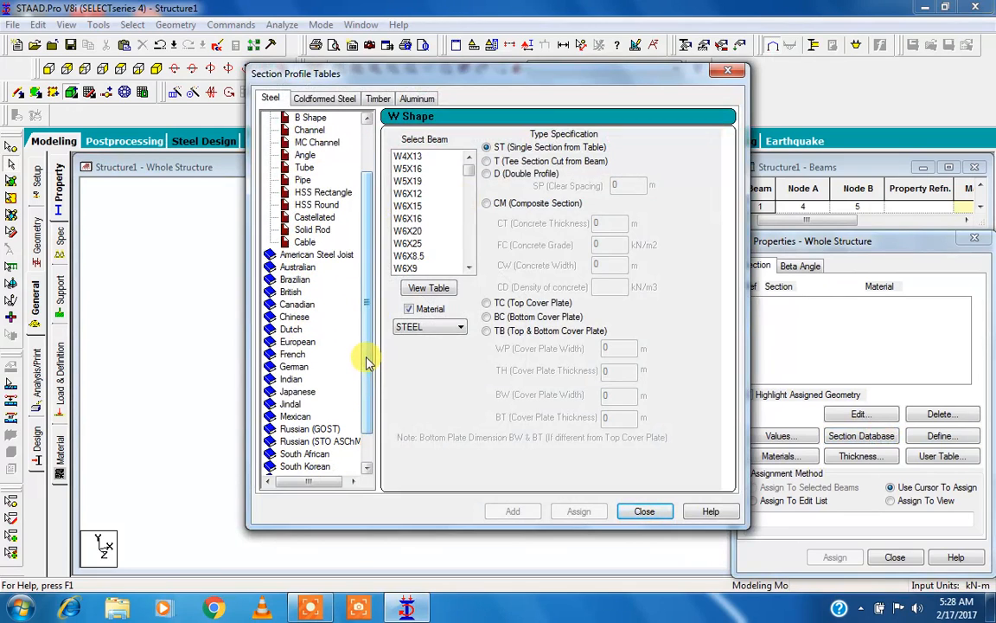
drag(367, 355, 366, 365)
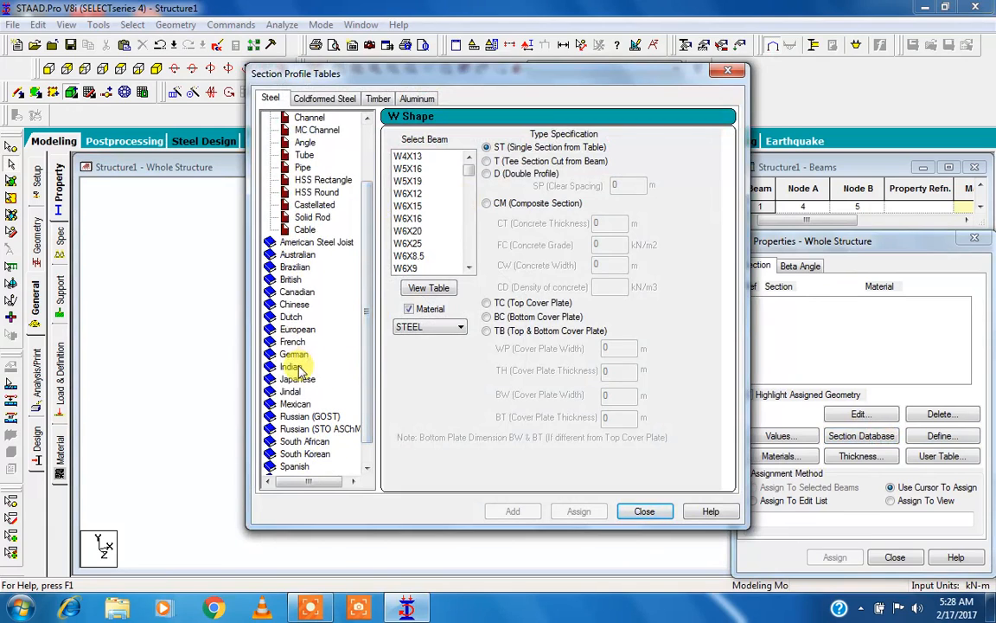
click(300, 369)
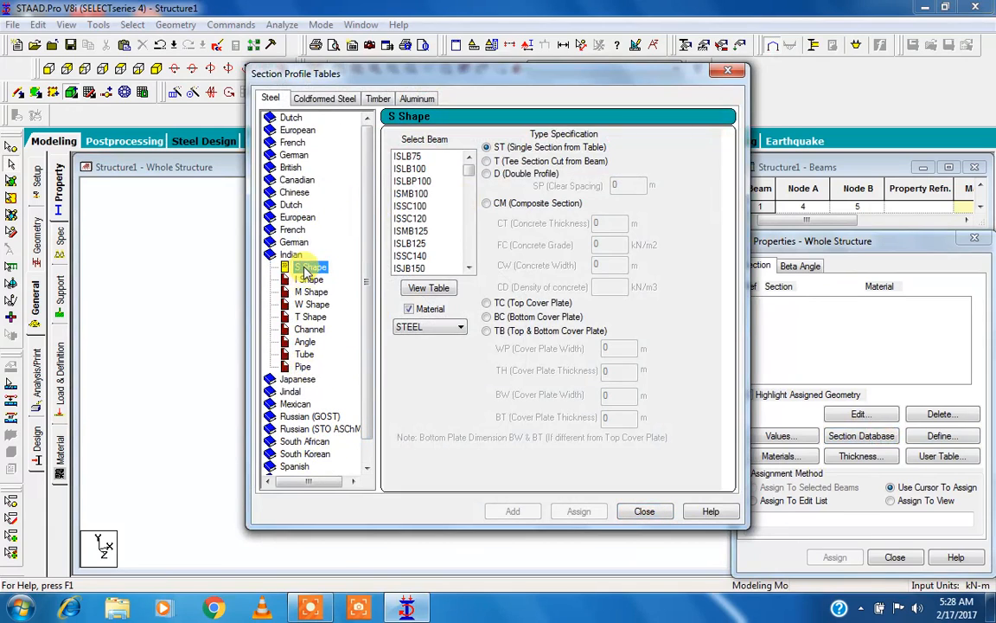
- Examine the Indian M, W and T shape, channel, angle, tube and pipe section tables
click(313, 291)
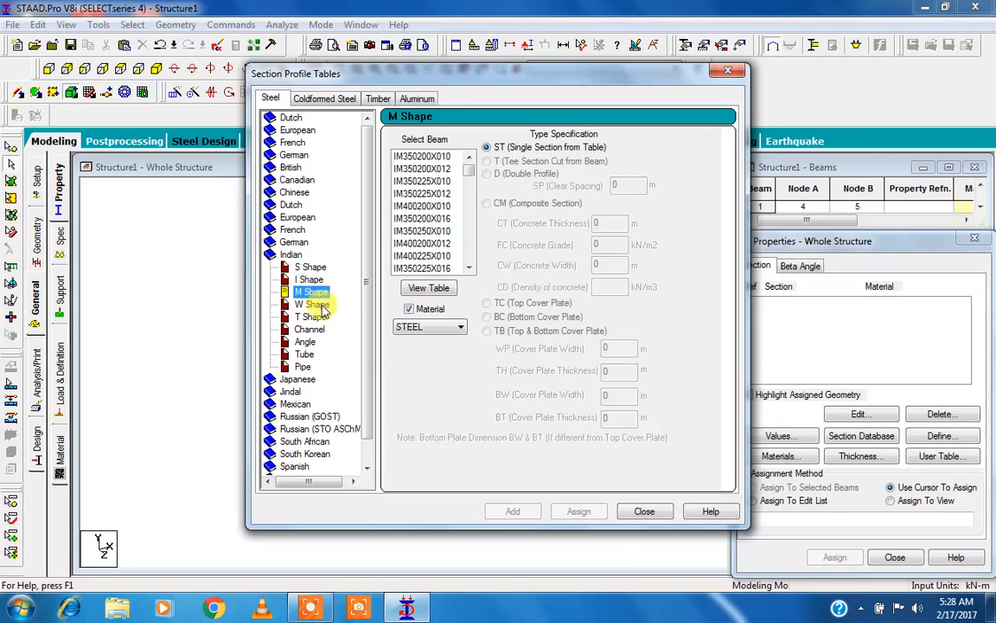
click(320, 305)
click(320, 317)
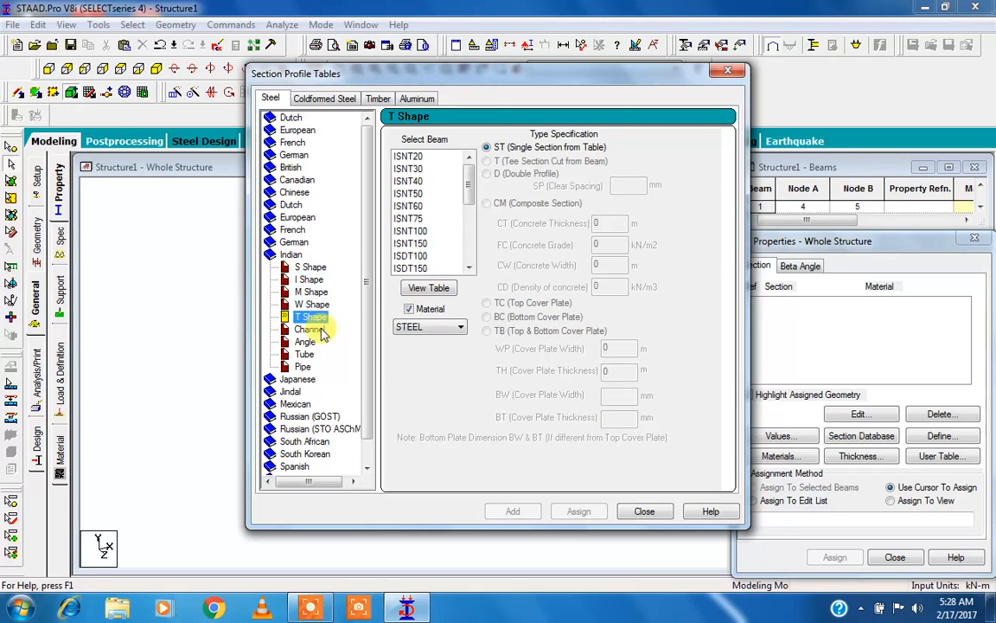
click(311, 330)
click(308, 342)
click(306, 355)
click(304, 367)
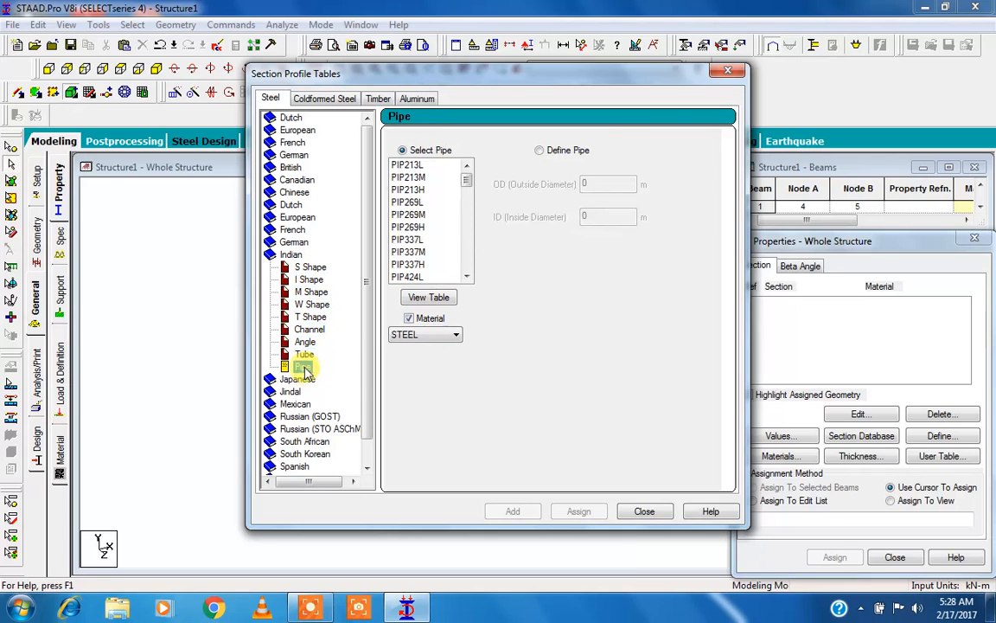
- Add the Indian S Shape section ISLB100 in steel and move the section dialog clear of the properties list
click(312, 269)
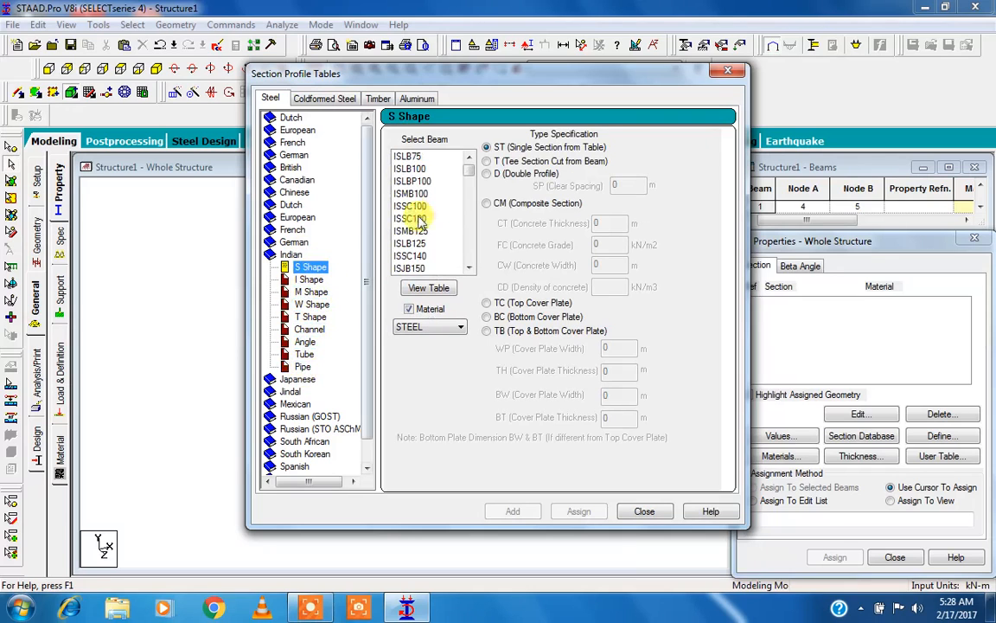
click(412, 170)
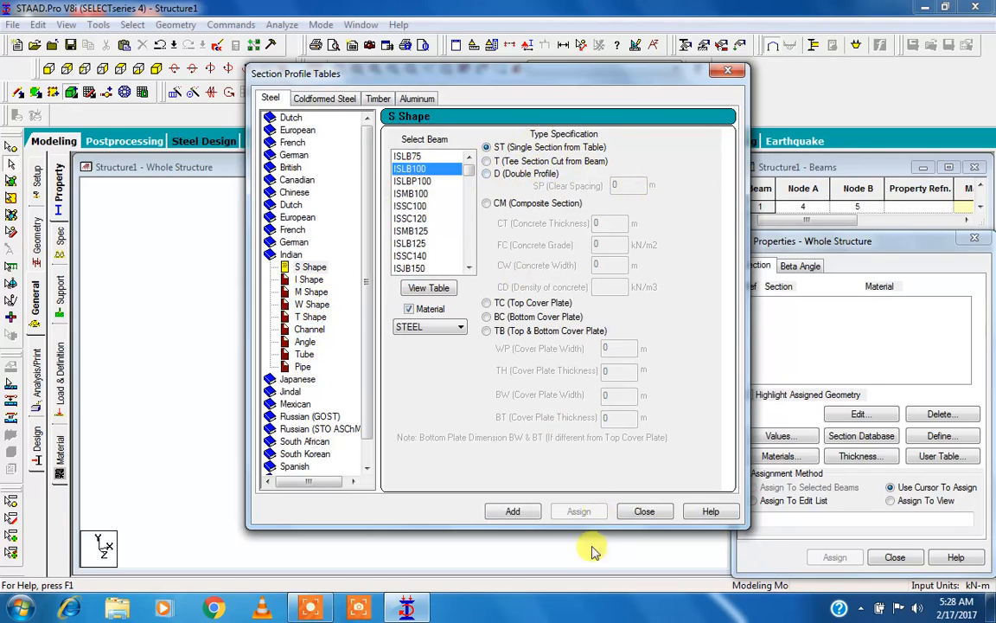
click(515, 511)
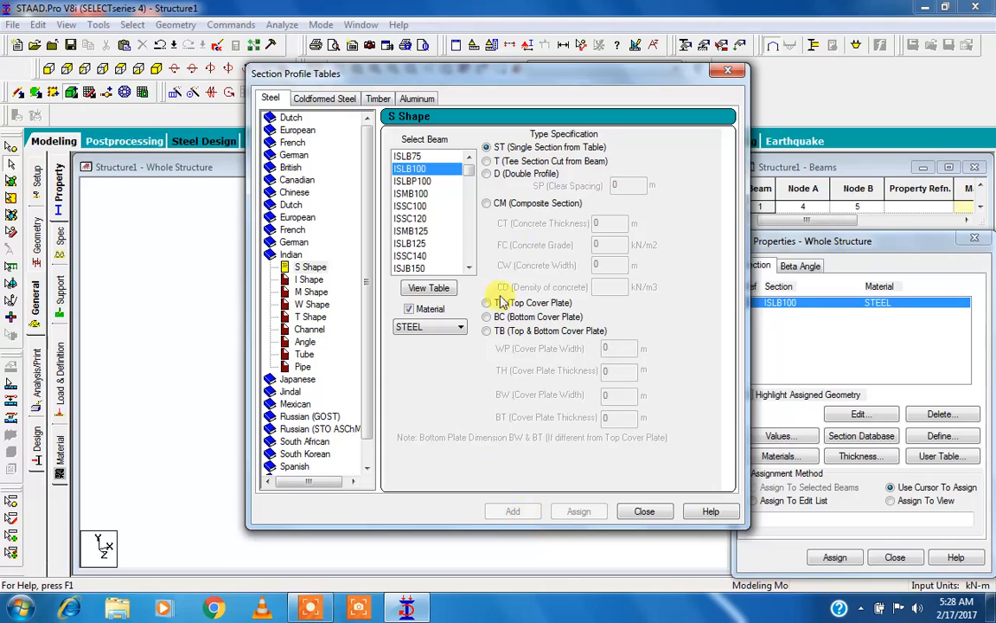
drag(540, 80, 474, 77)
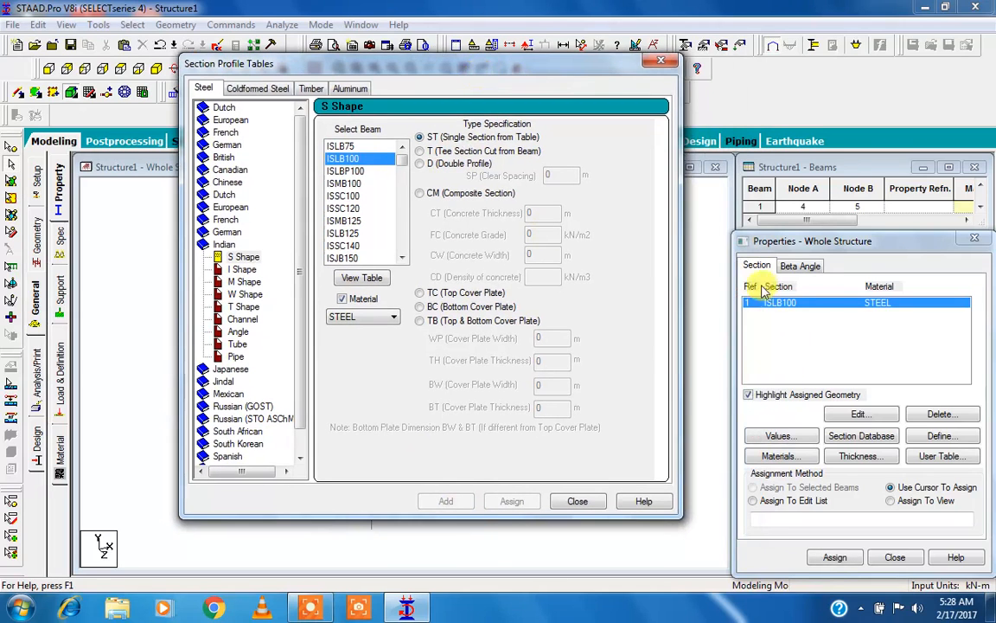
- Add the Indian I Shape section I80012B50012 and the M Shape section IM350200X016, both in steel
click(235, 269)
click(368, 146)
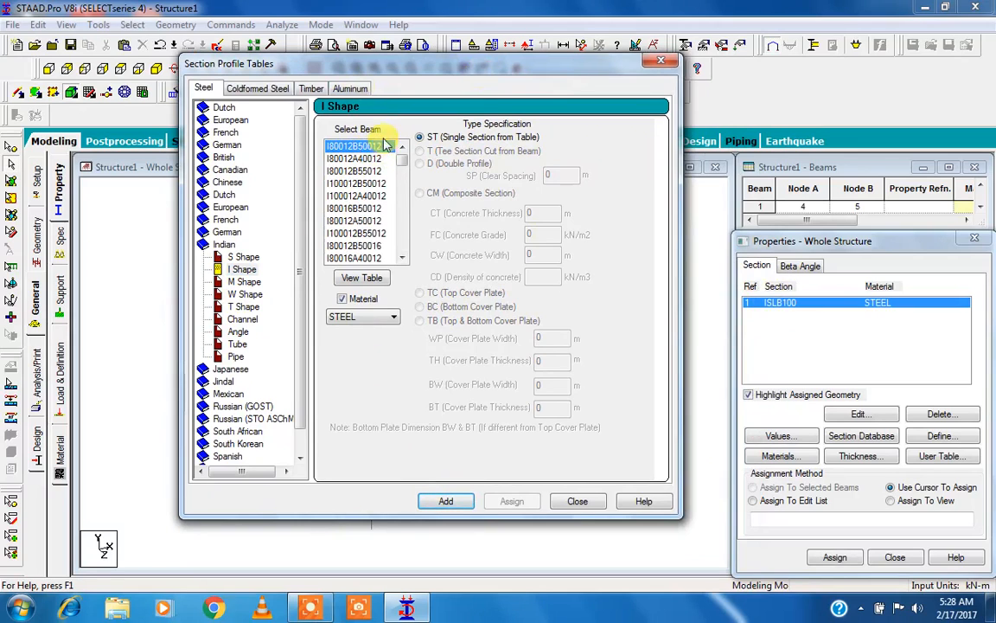
click(437, 501)
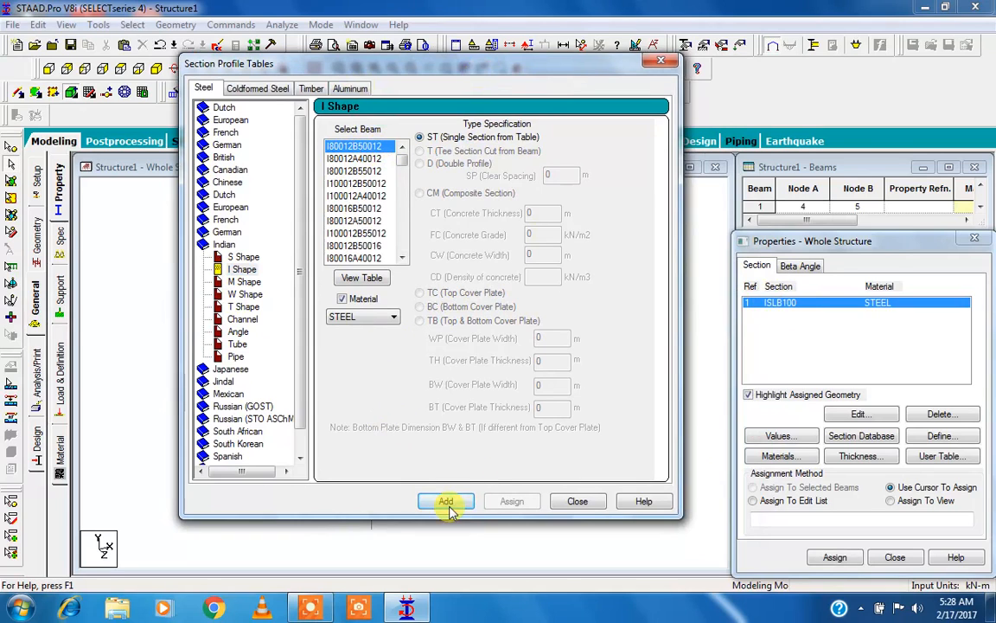
click(244, 282)
click(350, 208)
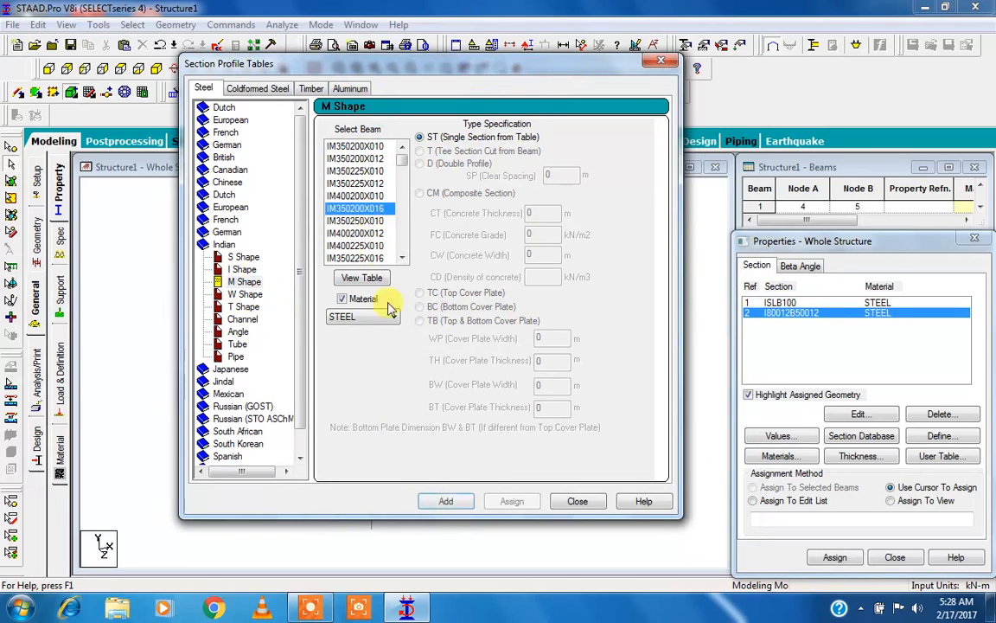
click(445, 501)
- Add the Indian W Shape section IW350350X012 and the T Shape section ISNT150, both in steel
click(245, 294)
click(355, 220)
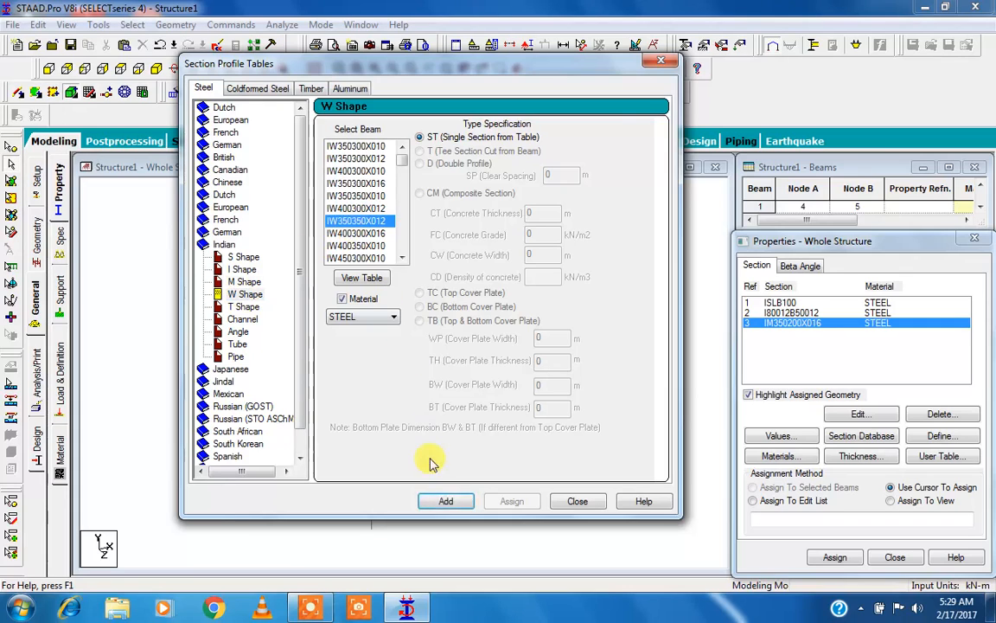
click(445, 502)
click(243, 306)
click(343, 232)
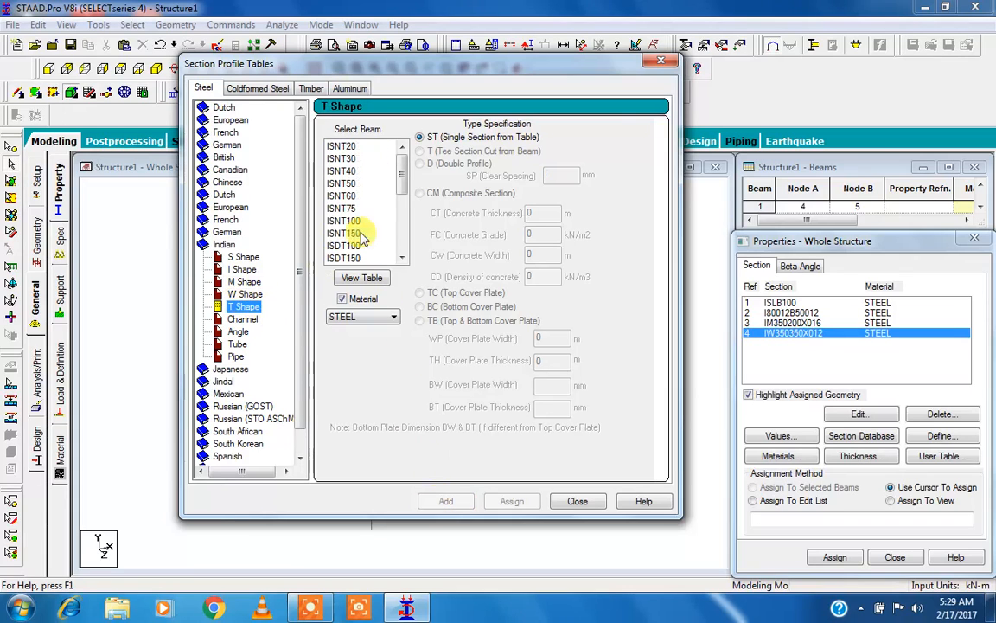
click(441, 501)
- Add the Indian channel section ISMC175H in steel as a single section
click(241, 318)
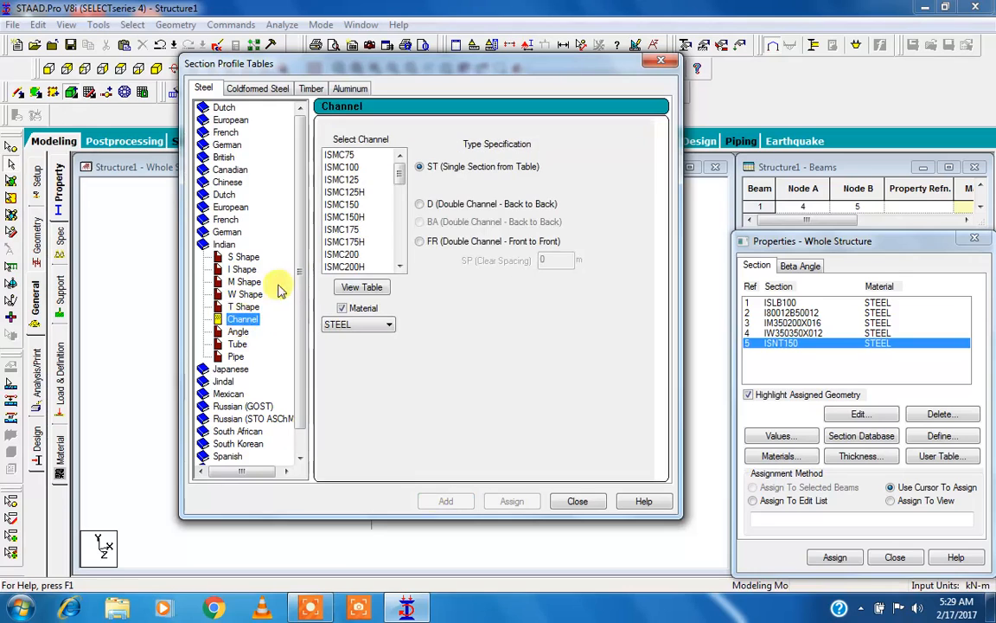
click(342, 241)
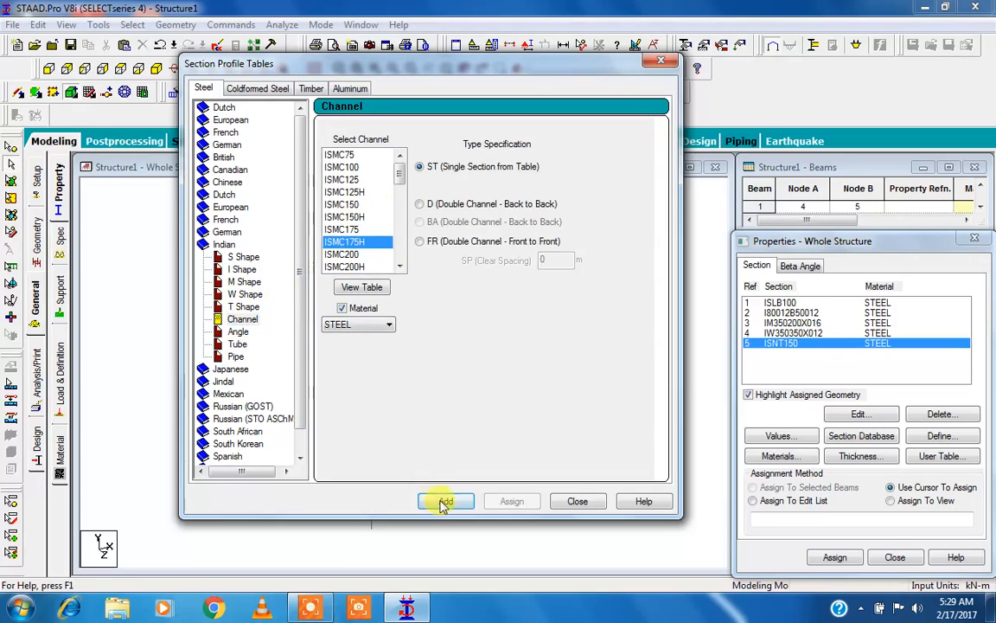
click(443, 501)
- Add the Indian angle ISA70x70x6 as a long-leg back-to-back double angle with .05 m clear spacing, and close the section tables
click(238, 331)
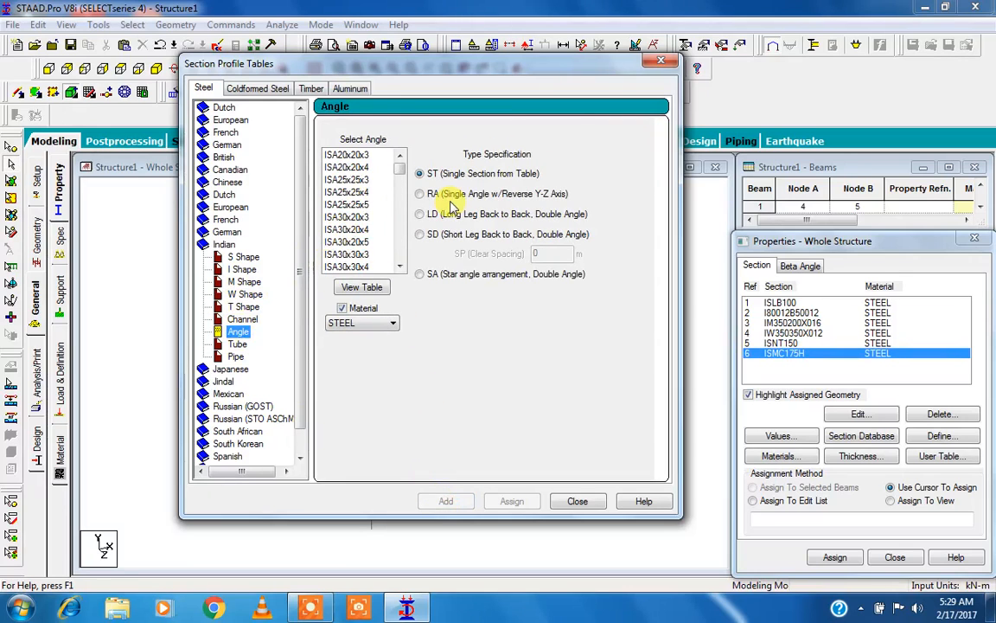
click(420, 215)
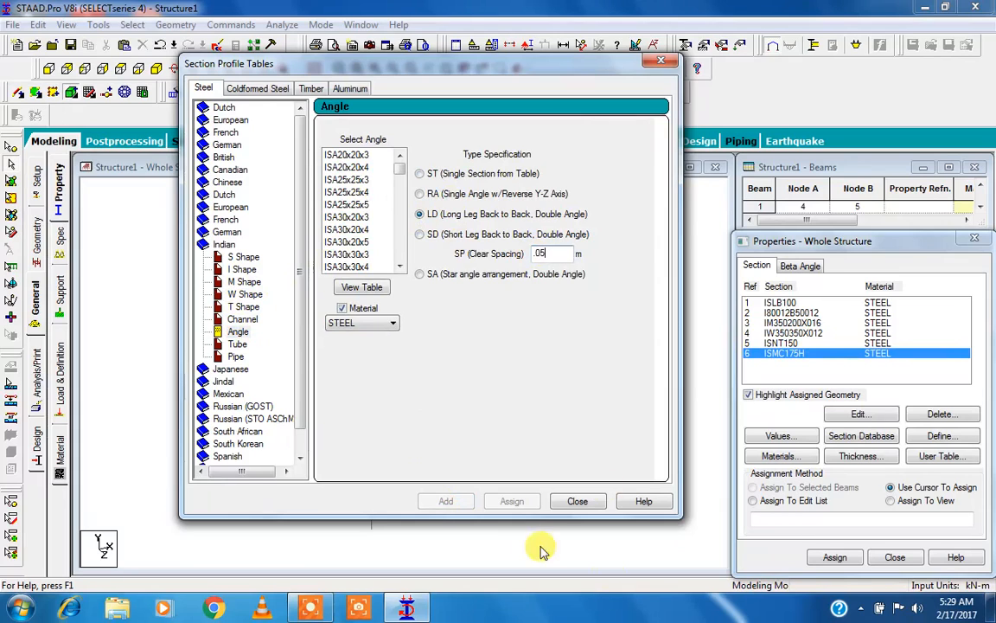
click(381, 215)
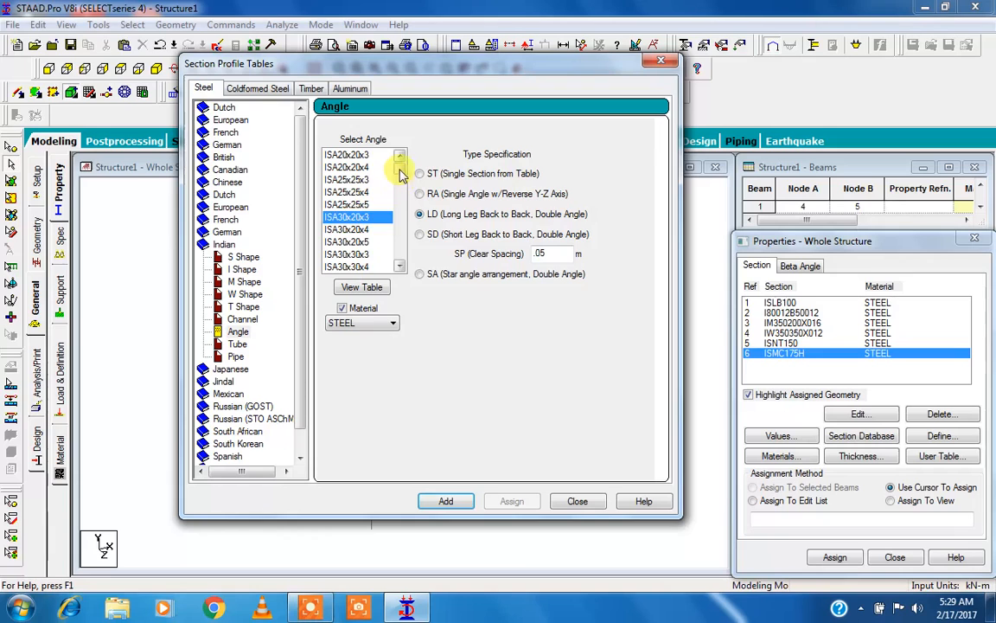
drag(400, 170, 401, 202)
click(355, 228)
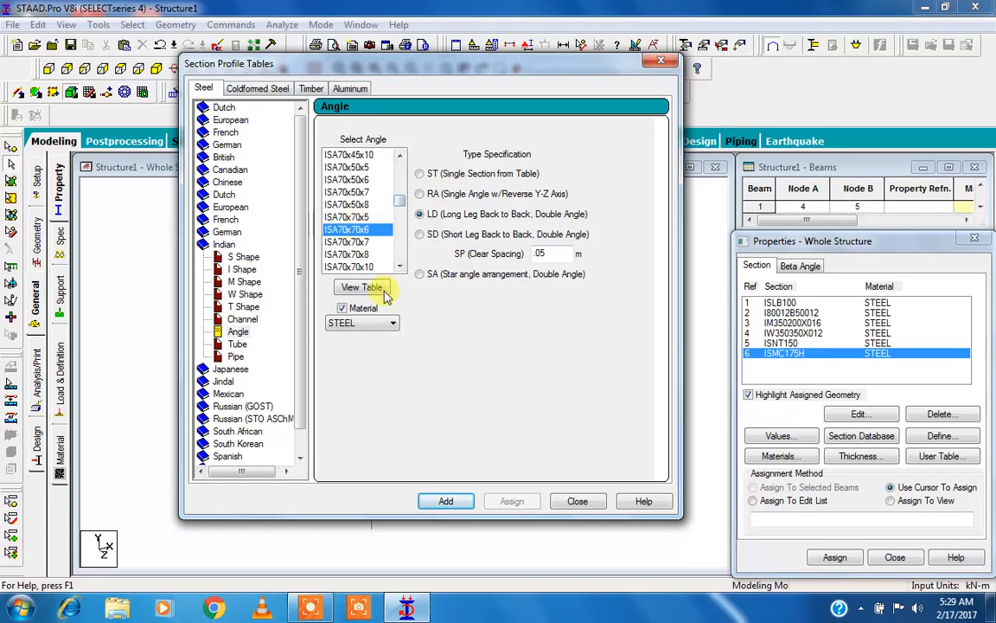
click(443, 503)
click(577, 502)
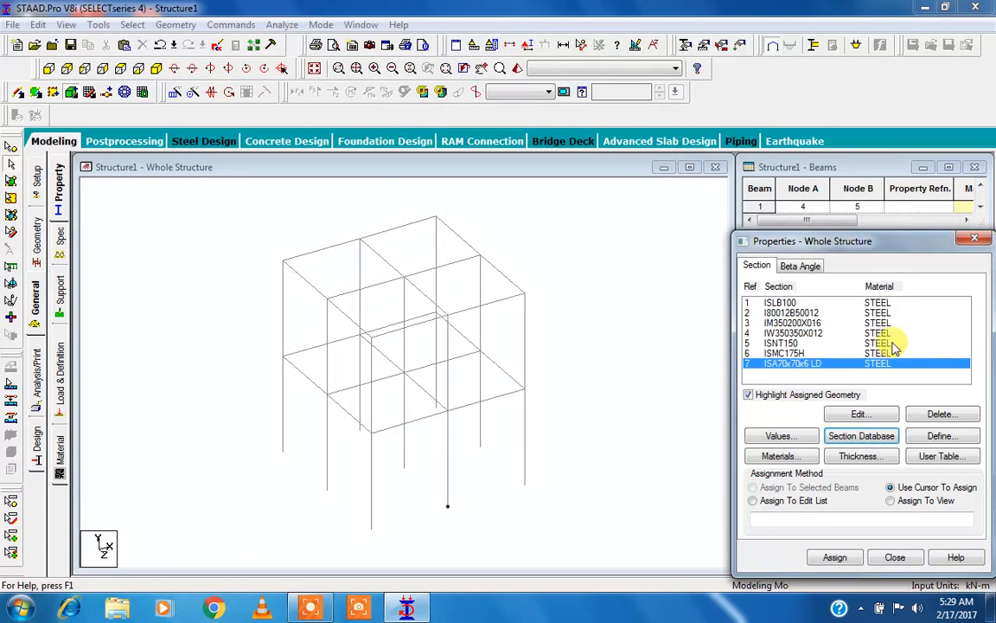
click(577, 417)
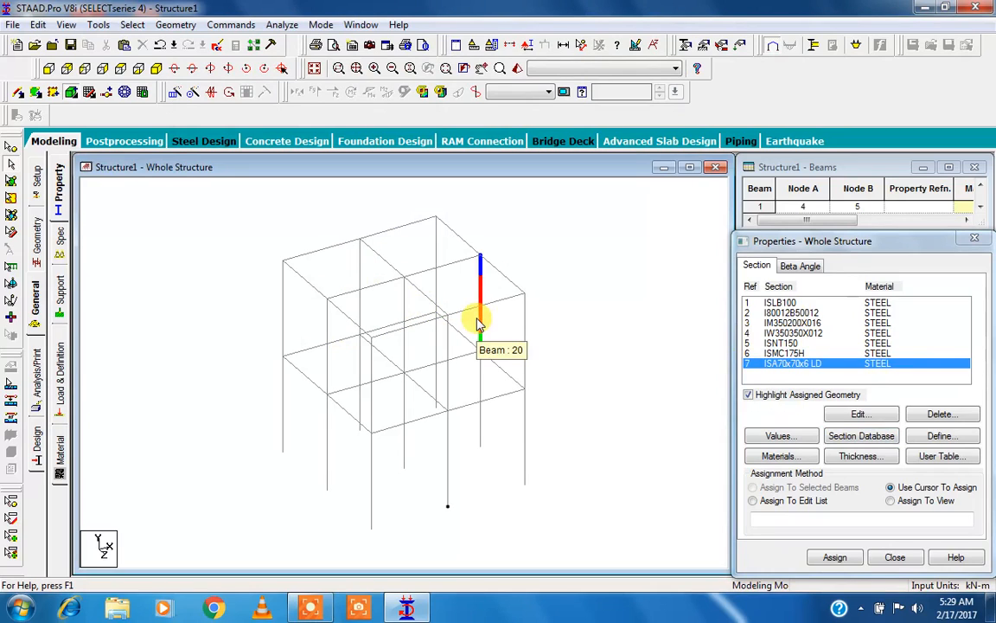
- Assign the ISLB100 section with the cursor to the rear frame's two roof beams and its outer columns on both storeys
click(785, 305)
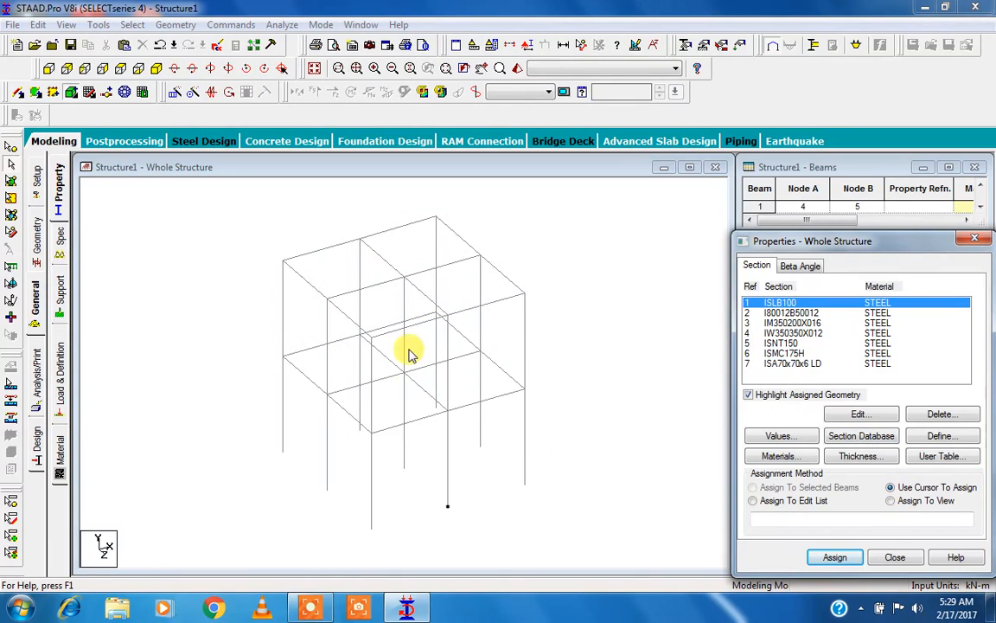
click(830, 556)
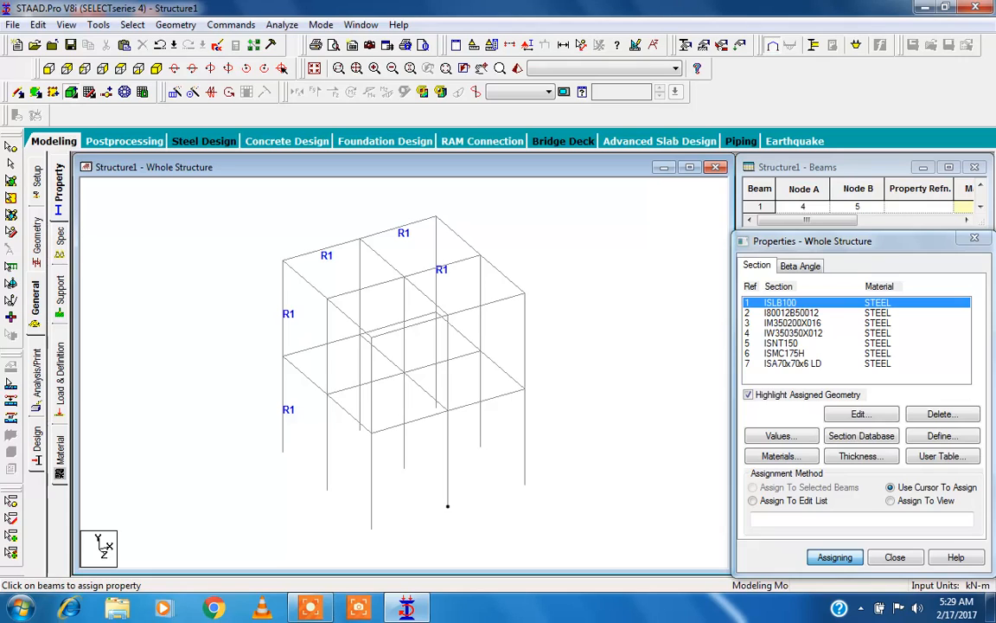
click(445, 354)
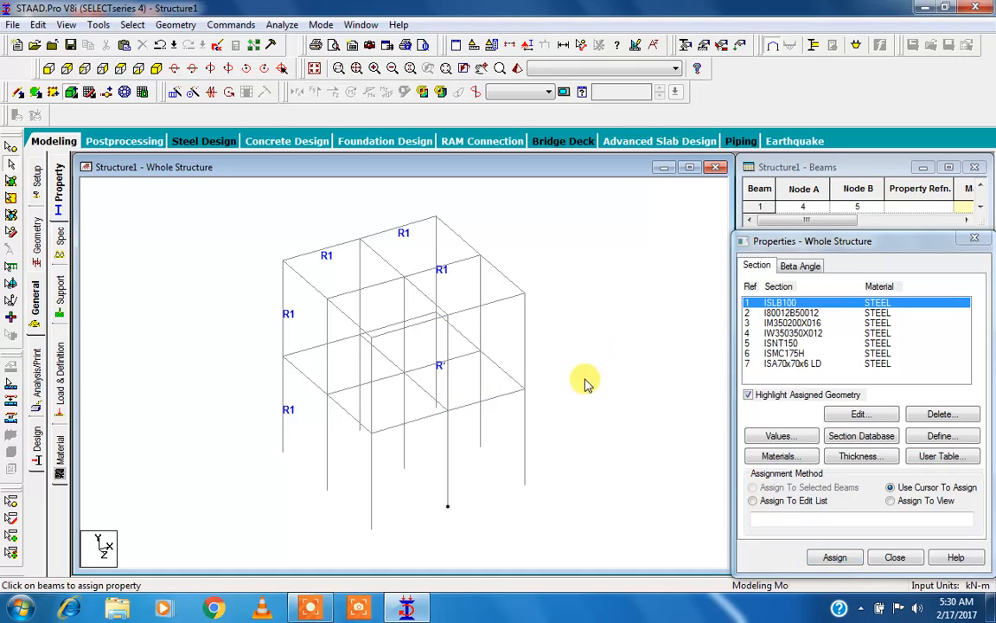
- Open the 3D rendered view, examine the assigned ISLB100 members up close, and return to the whole-structure property view
click(516, 69)
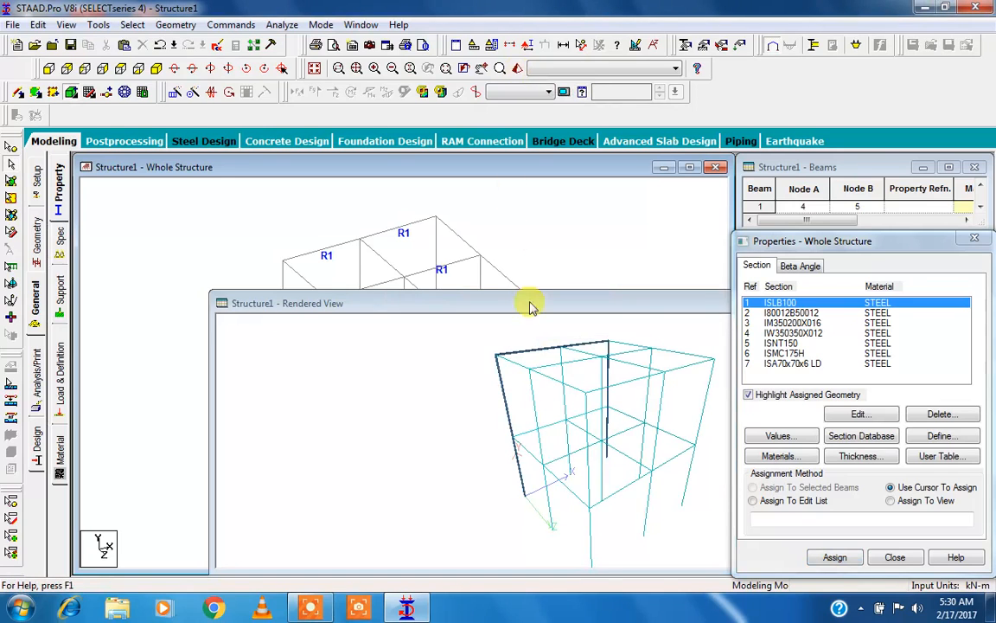
drag(521, 394, 498, 314)
double_click(498, 306)
drag(288, 283, 459, 344)
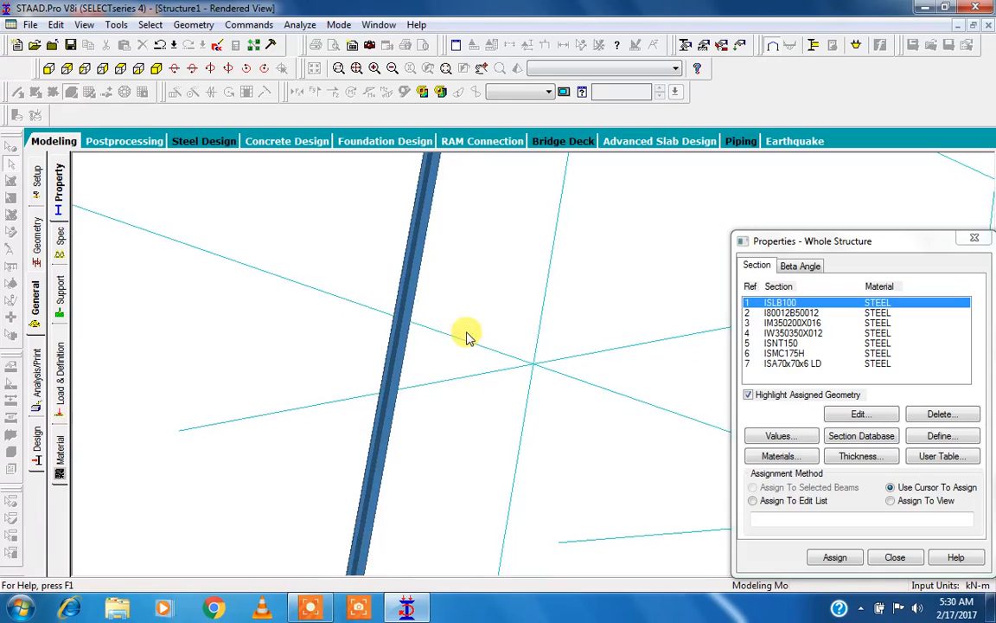
click(62, 189)
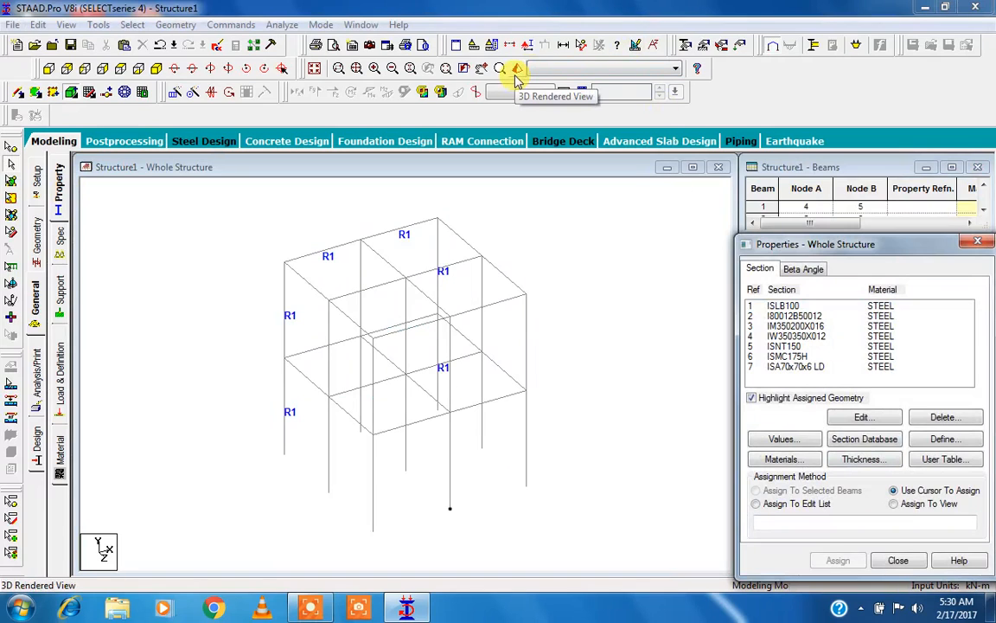
- Apply Full Sections as the structure's 3D display, and switch the 3D sections to Sections Outline
click(636, 45)
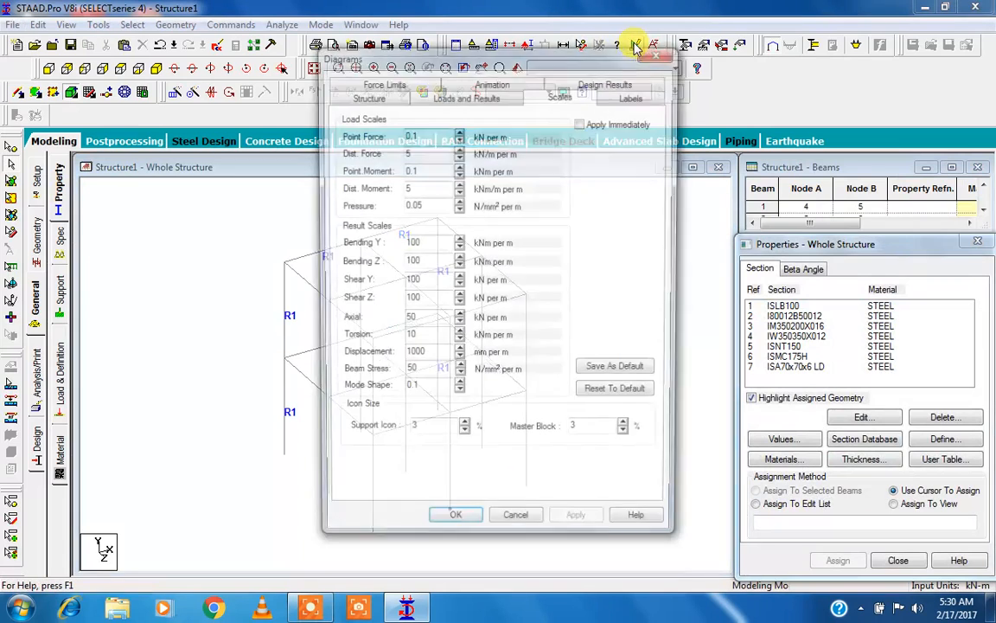
drag(454, 62, 703, 56)
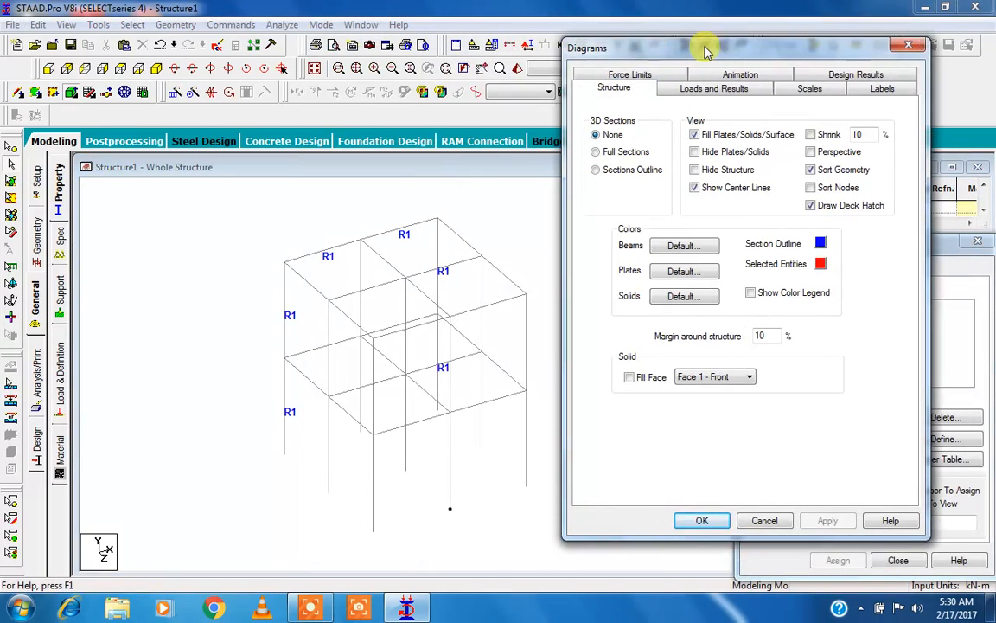
click(596, 153)
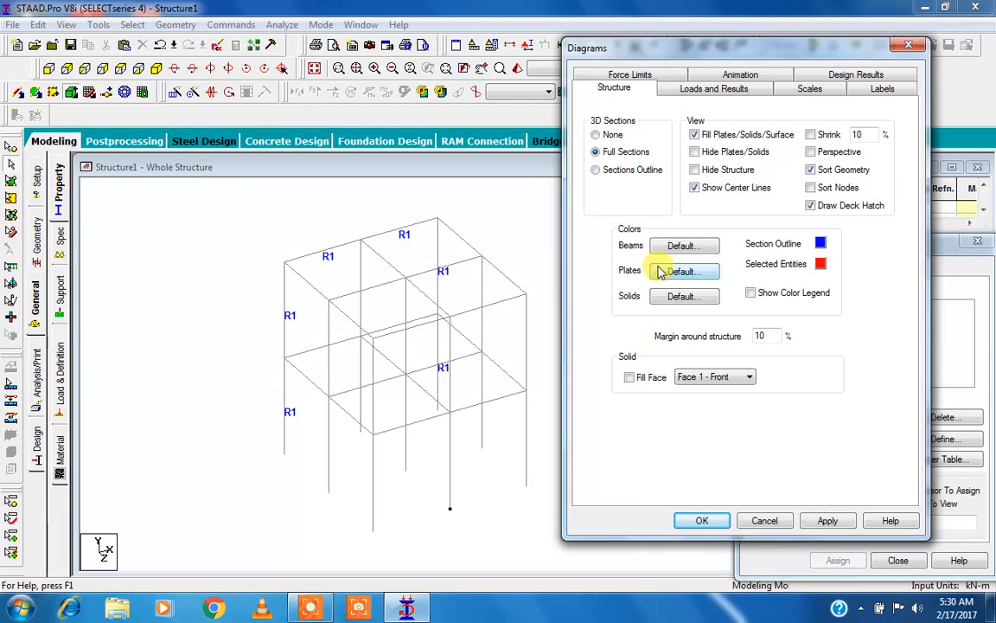
click(827, 520)
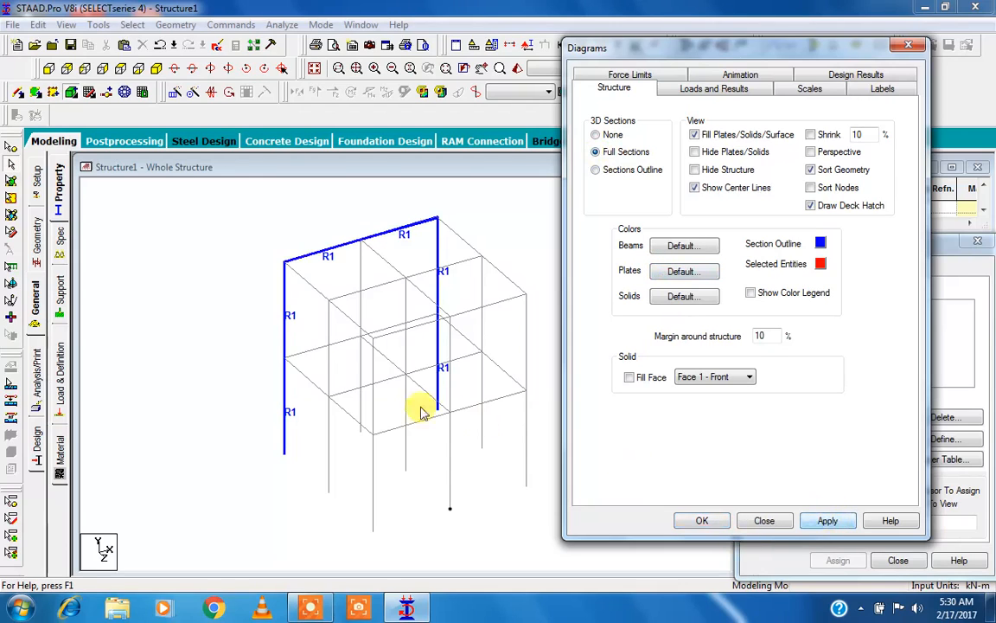
click(619, 171)
click(828, 520)
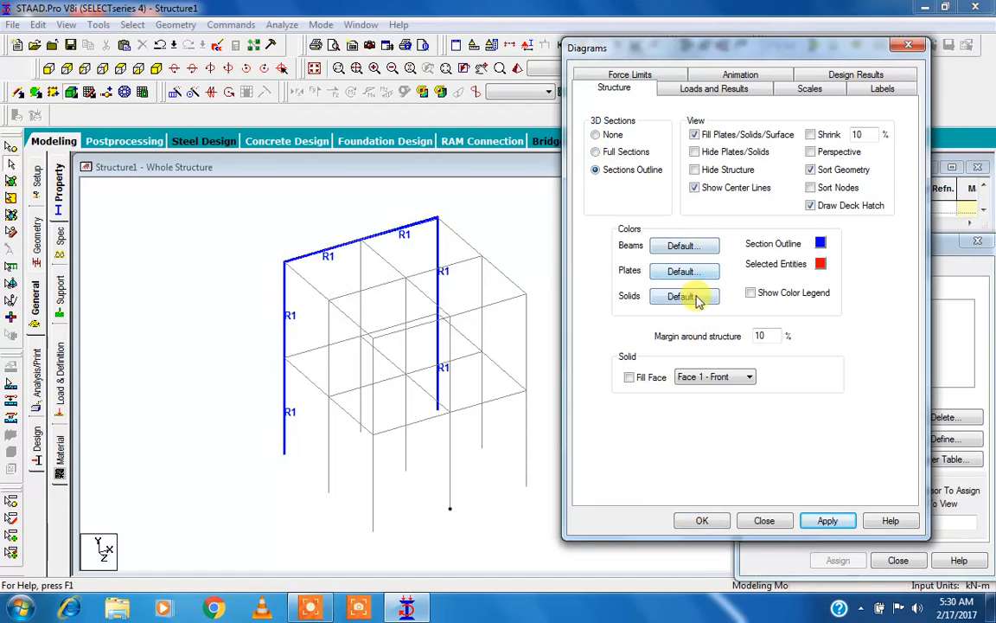
- Set the default beam color to red in the structure diagram settings and apply it
click(694, 248)
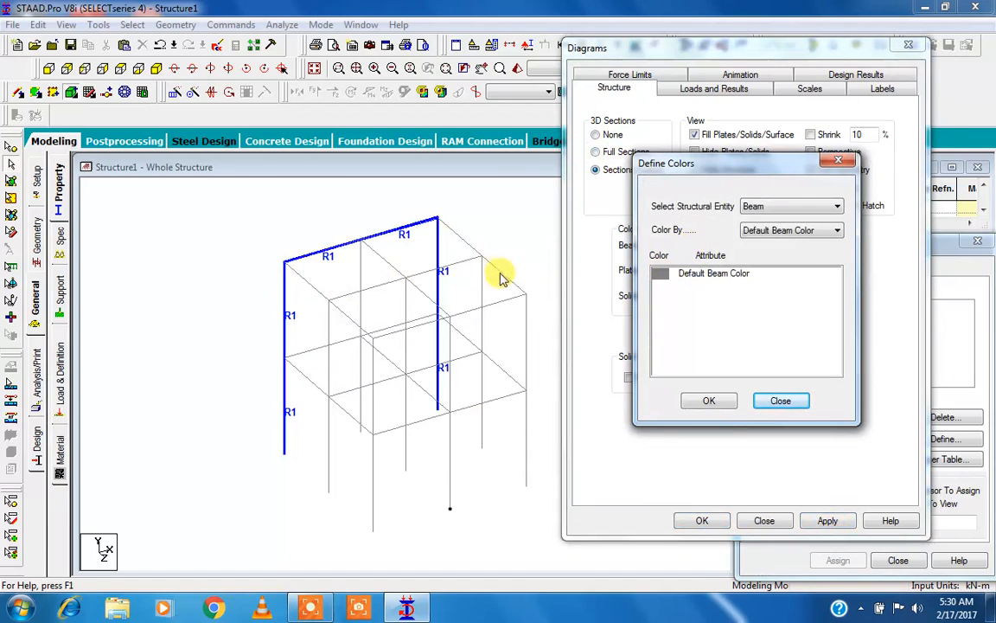
double_click(658, 275)
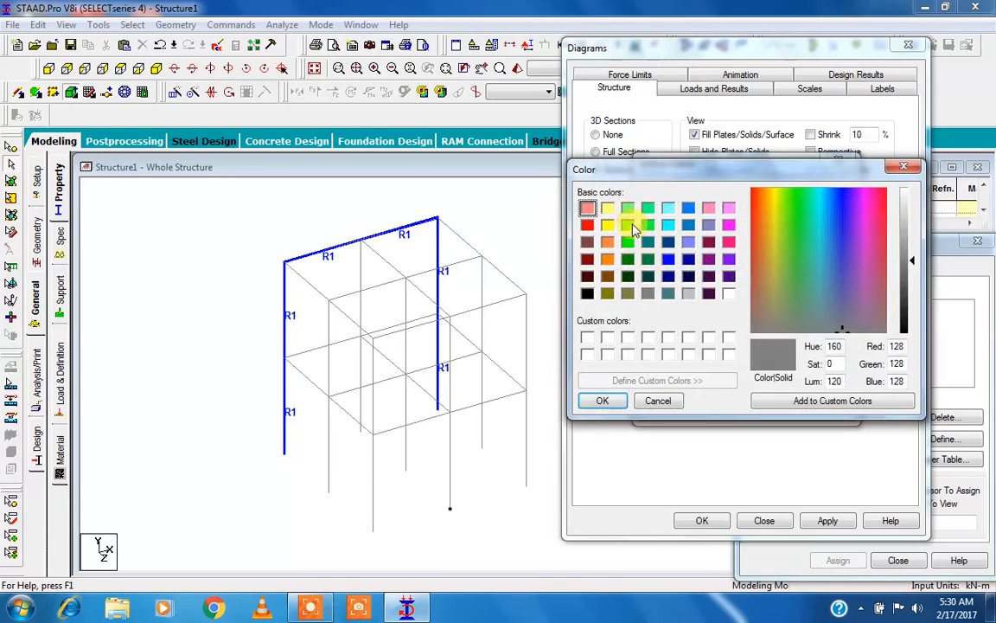
click(587, 224)
click(604, 402)
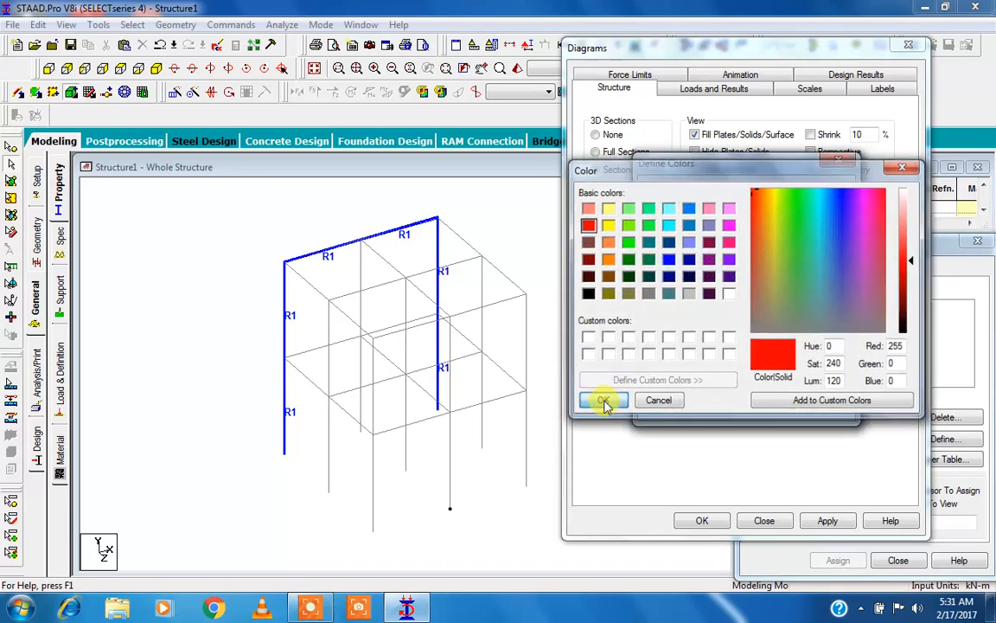
click(711, 399)
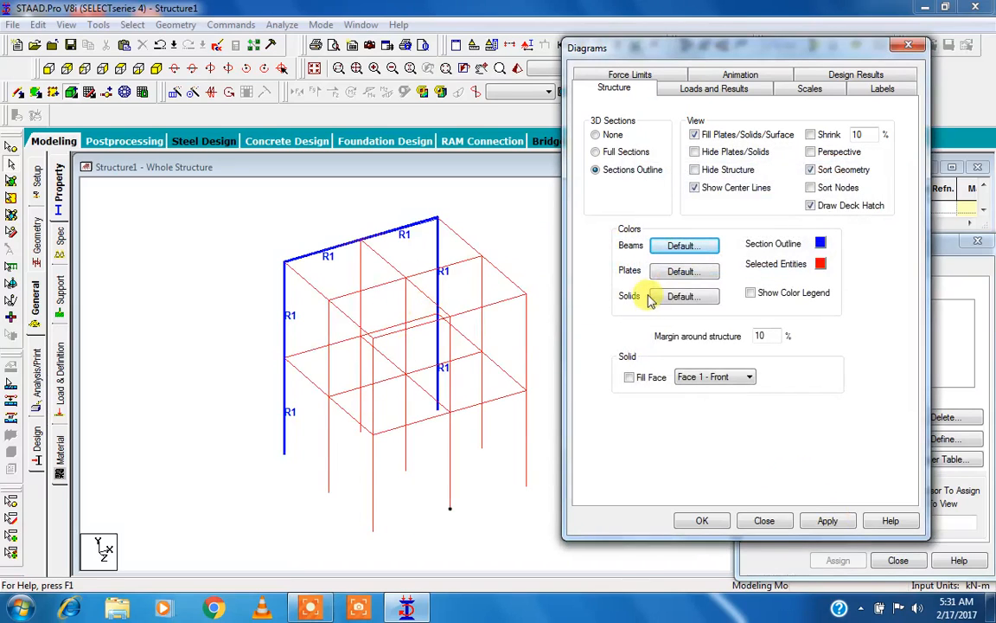
click(827, 520)
click(702, 521)
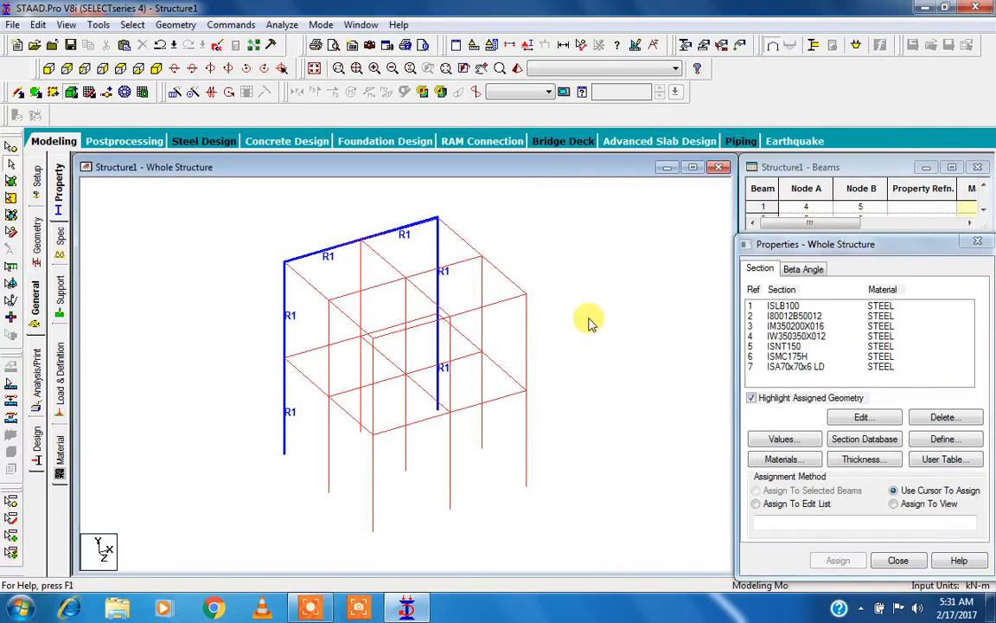
- Assign I80012B50012 with the cursor to the front frame's two roof beams and its three columns on both storeys
click(789, 316)
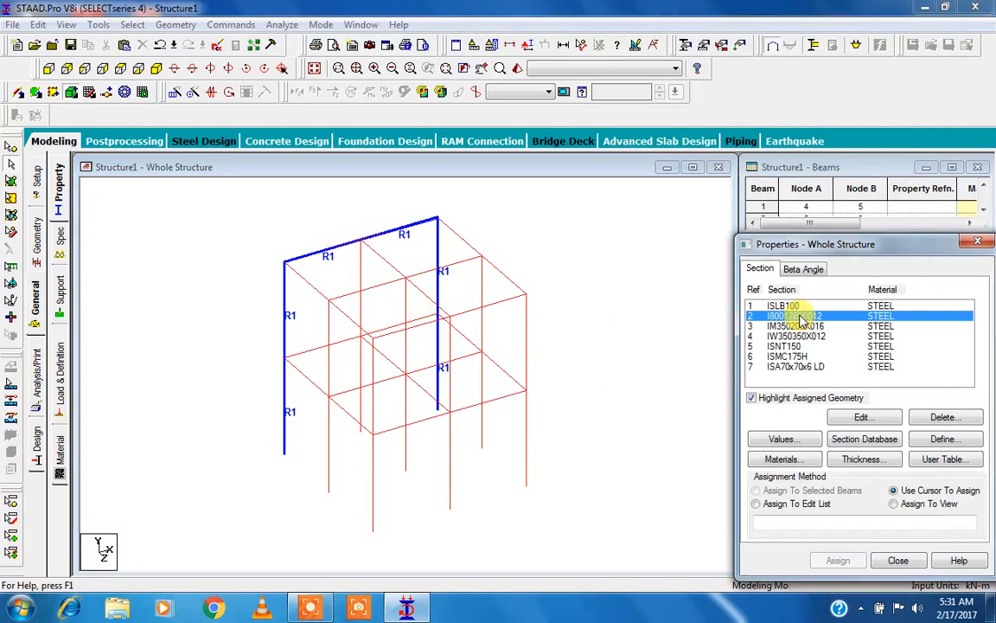
click(838, 560)
click(488, 307)
click(528, 346)
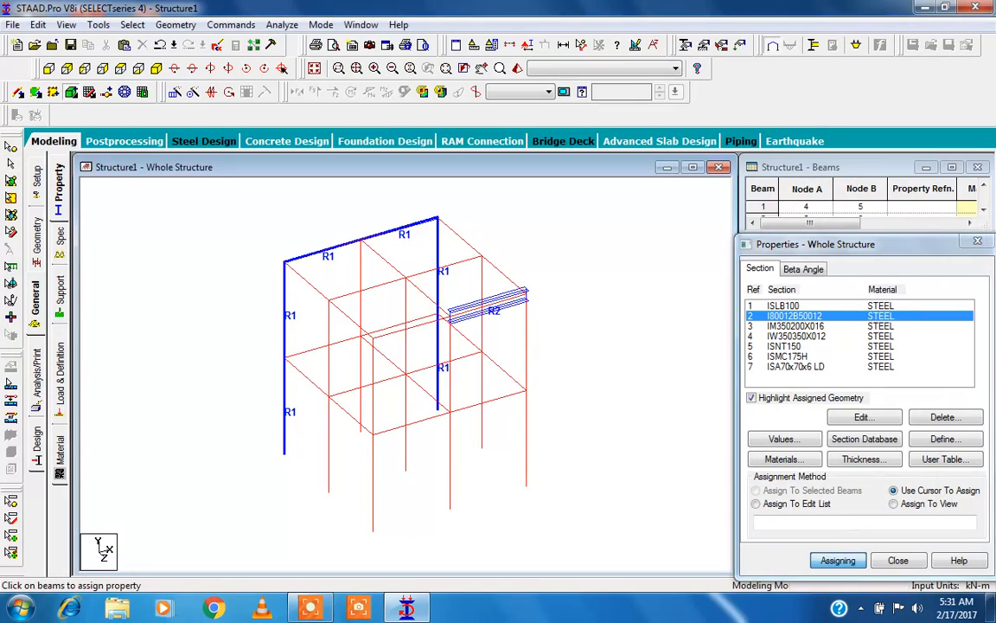
click(527, 441)
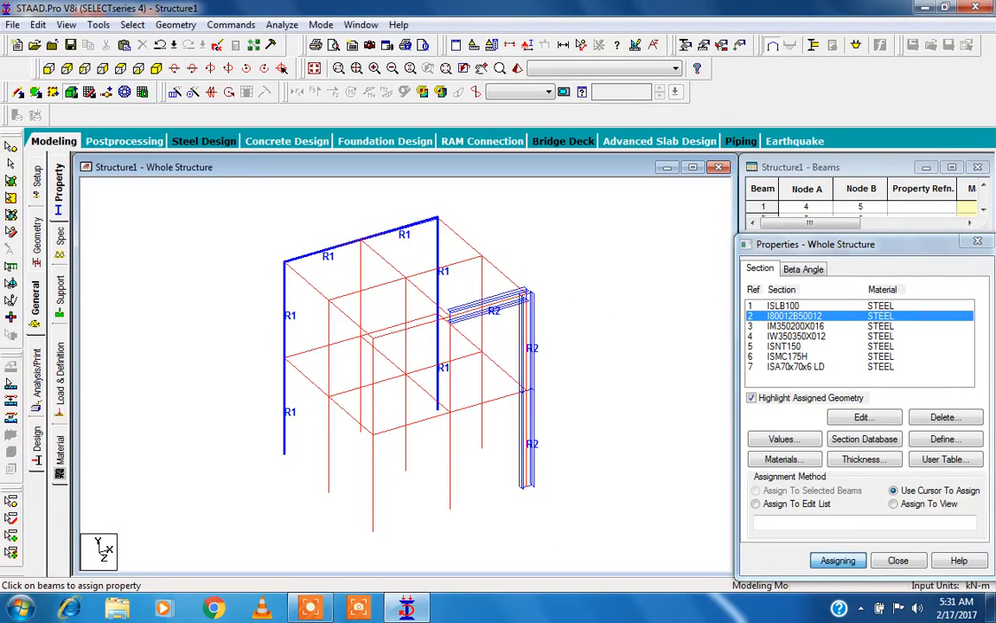
click(450, 458)
click(447, 381)
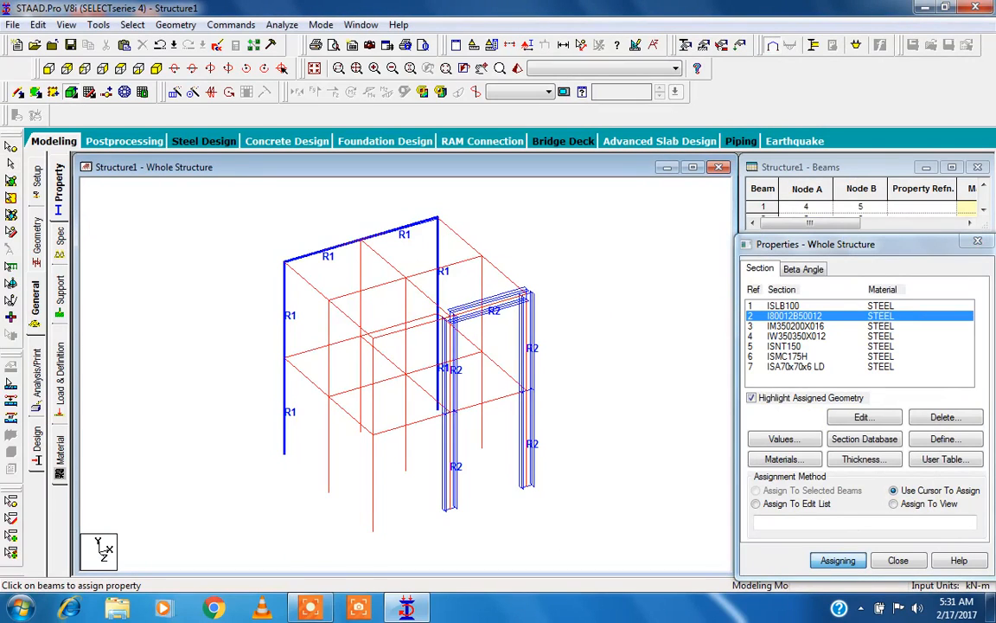
click(433, 323)
click(372, 389)
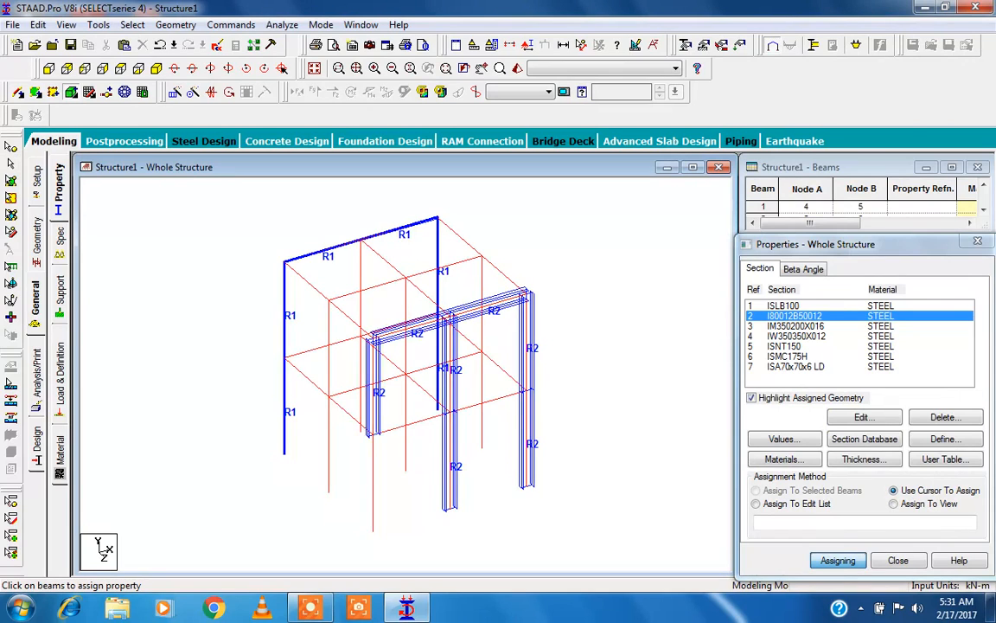
click(372, 485)
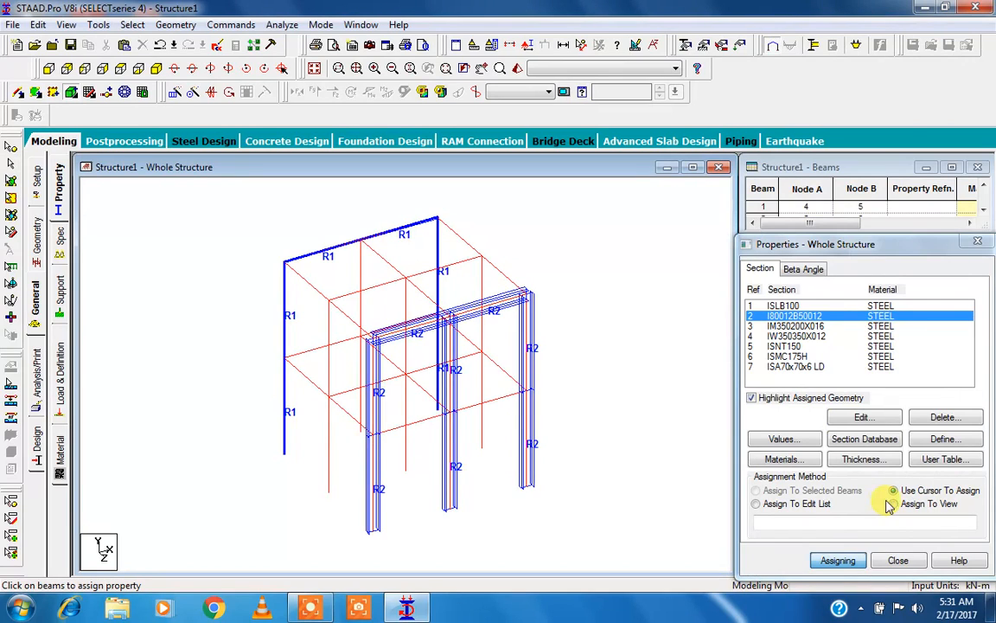
key(Escape)
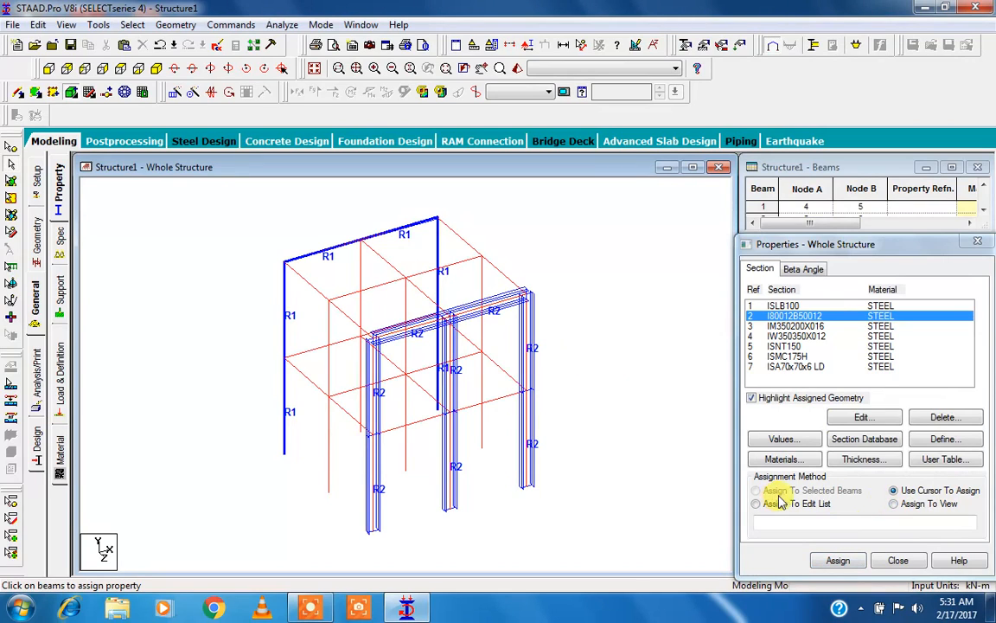
click(328, 436)
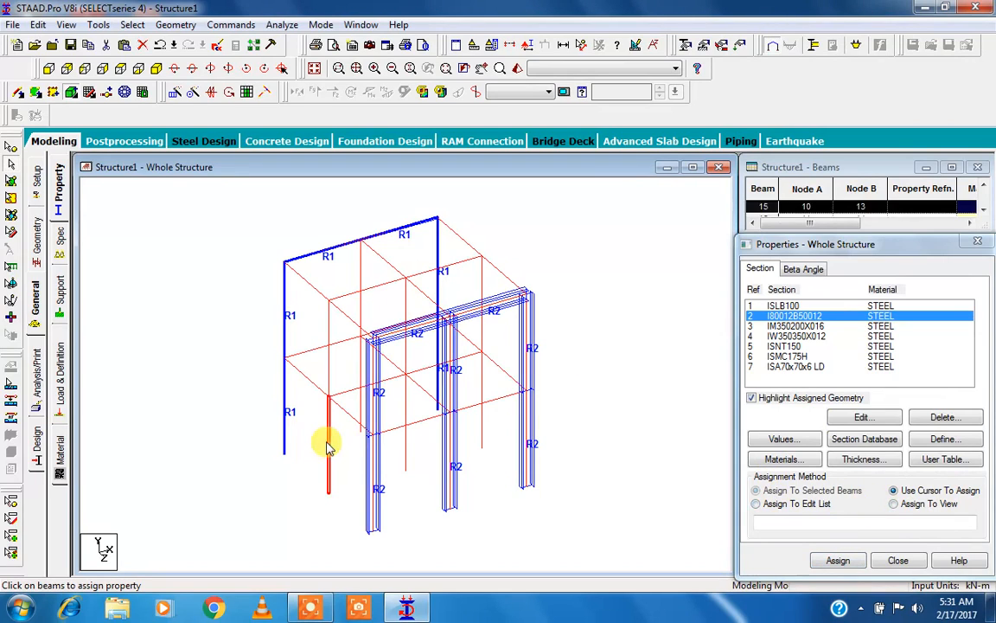
ctrl+click(378, 285)
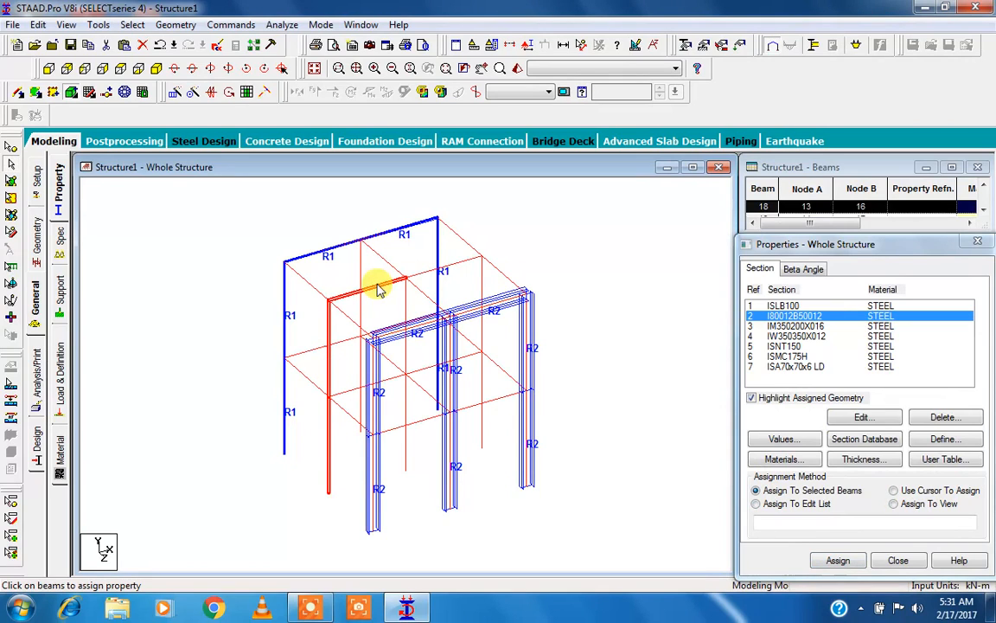
ctrl+click(482, 285)
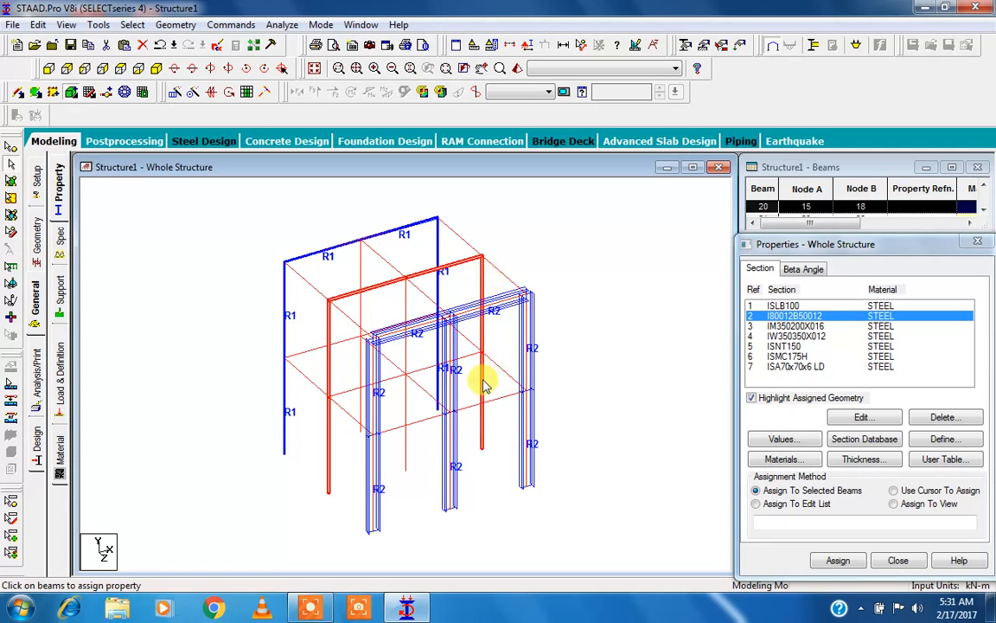
ctrl+click(482, 390)
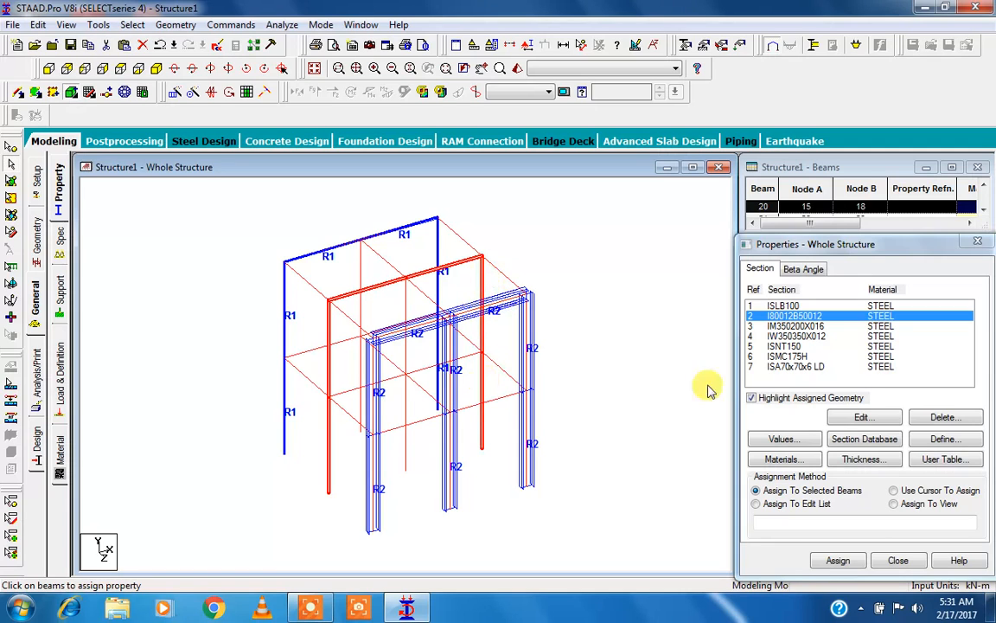
- Assign IM350200X016 to the selected roof beams and outer columns of the middle frame
click(794, 326)
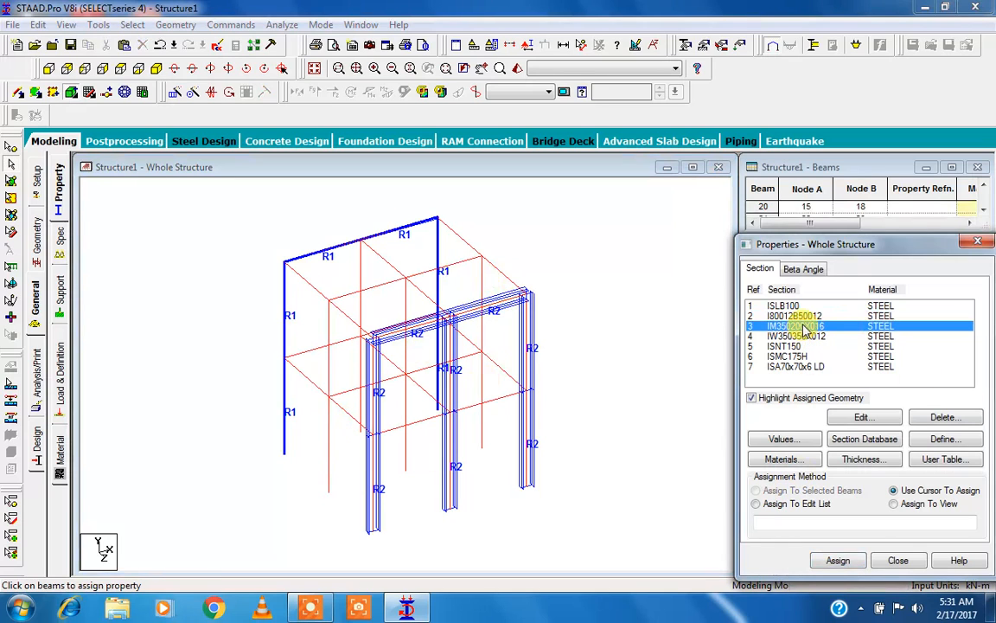
click(329, 380)
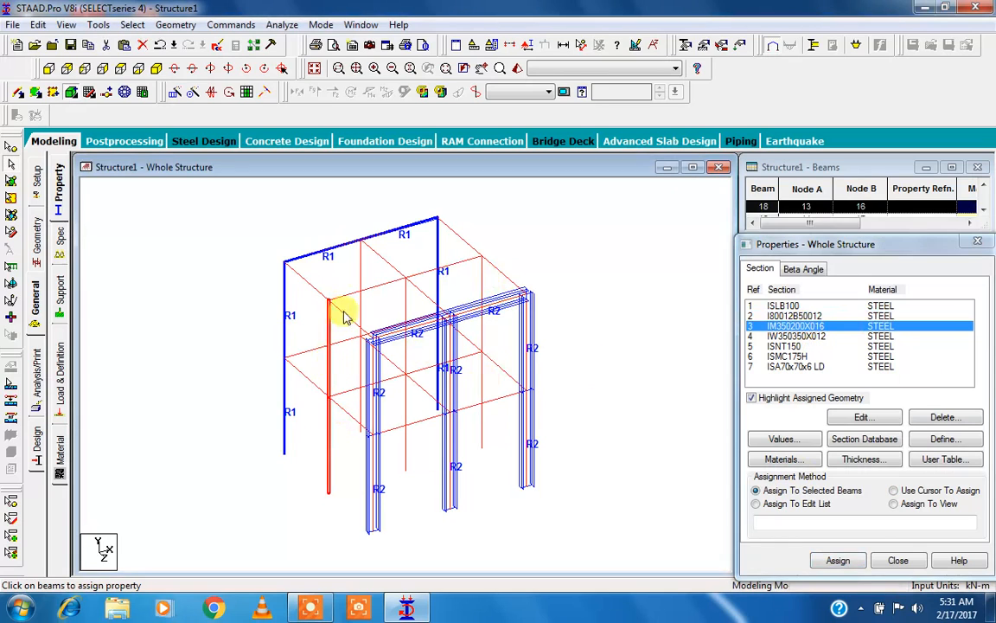
ctrl+click(405, 278)
ctrl+click(481, 285)
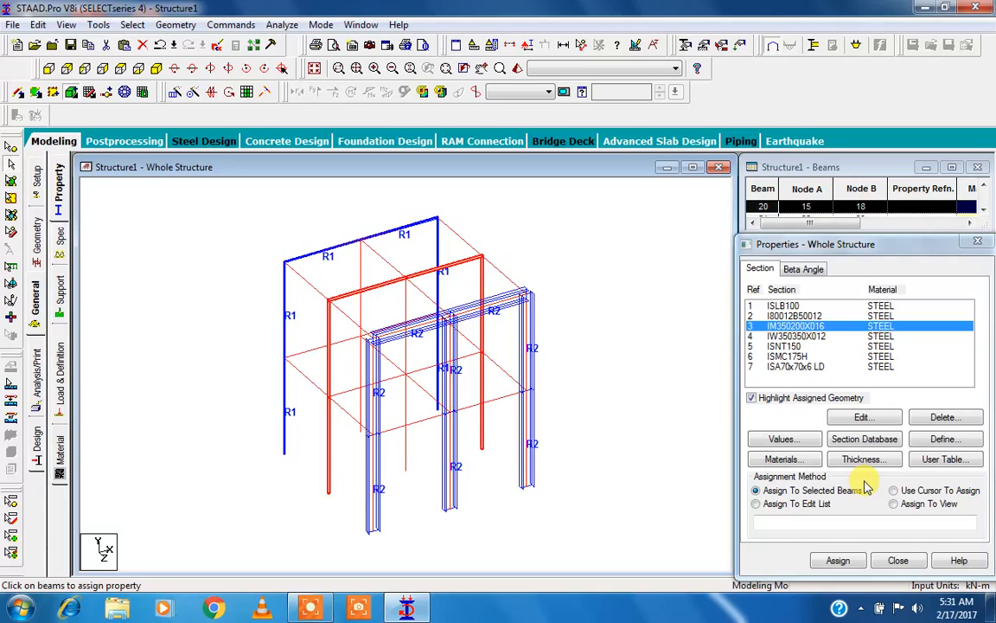
click(841, 562)
click(875, 448)
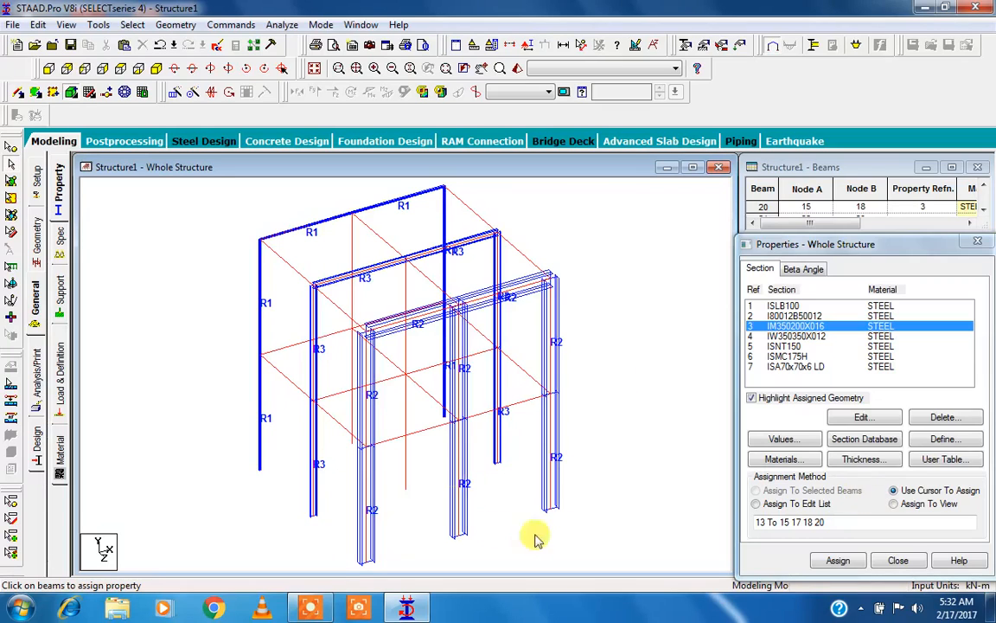
- Assign the ISA70x70x6 LD section to every member with the Assign To View method and accept the confirmation
click(759, 507)
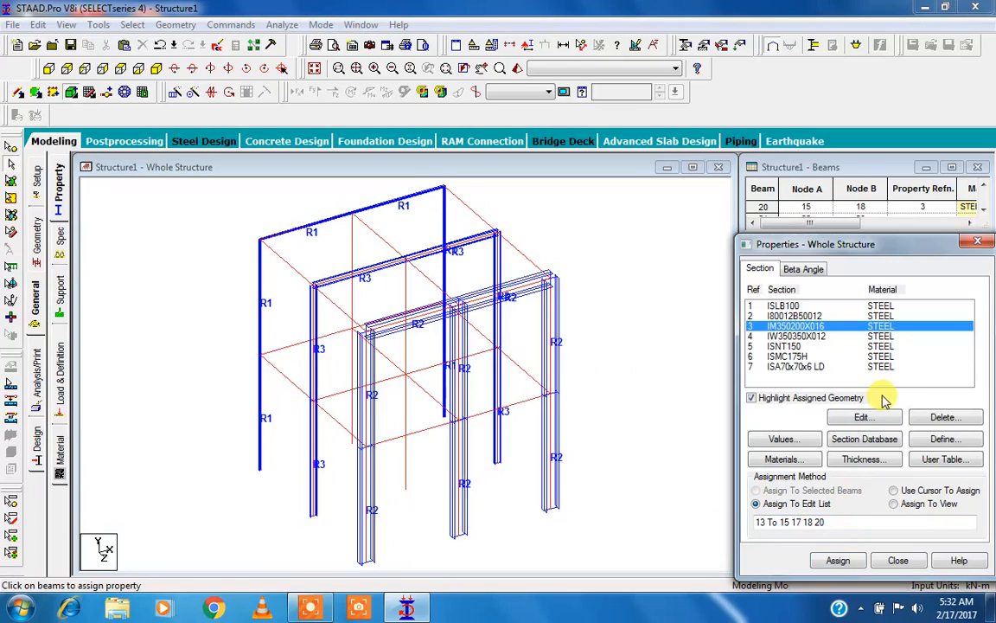
click(796, 367)
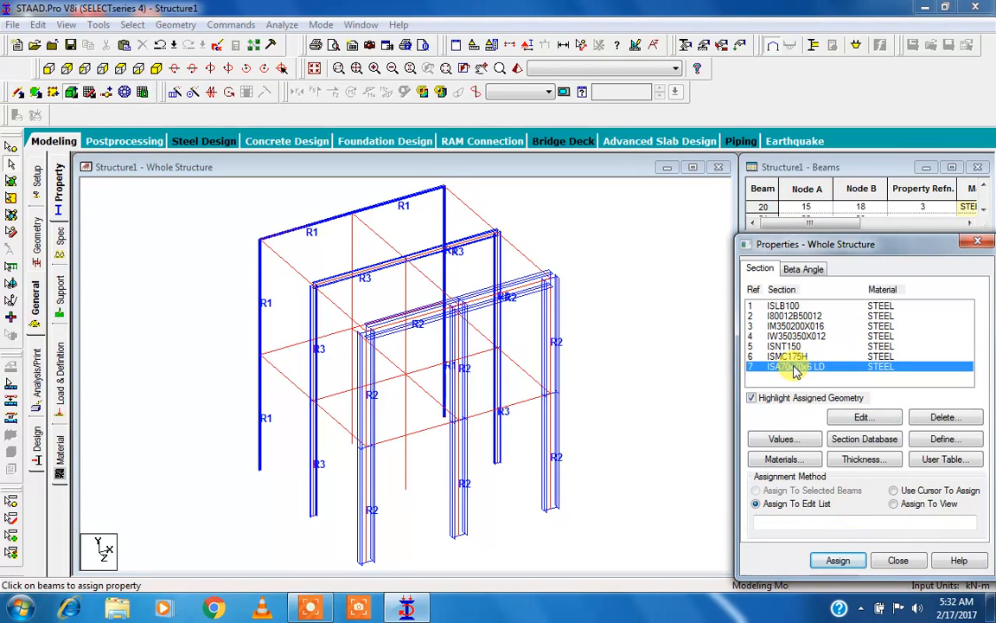
click(895, 504)
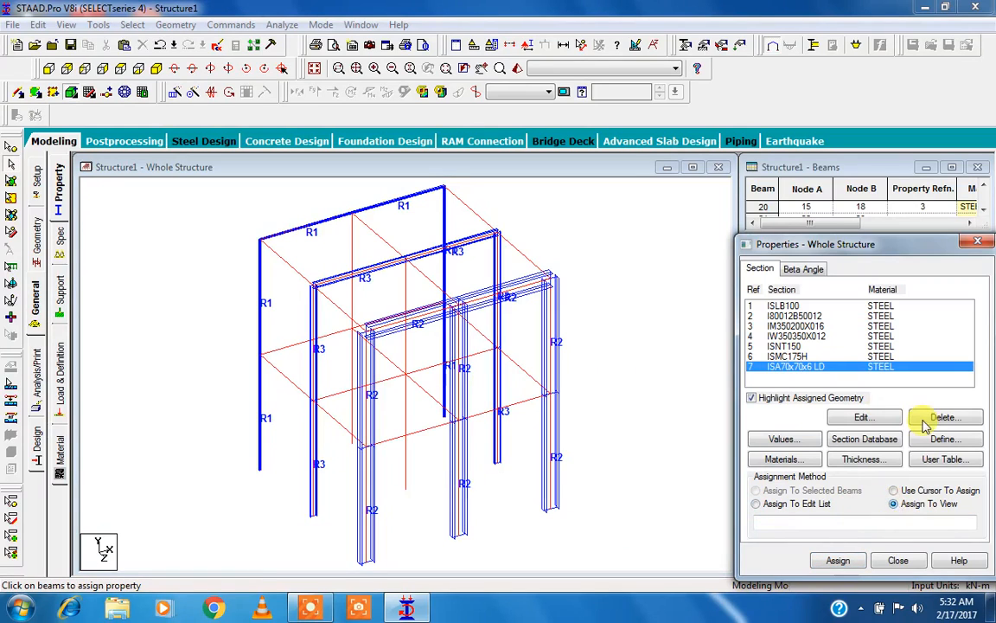
click(830, 559)
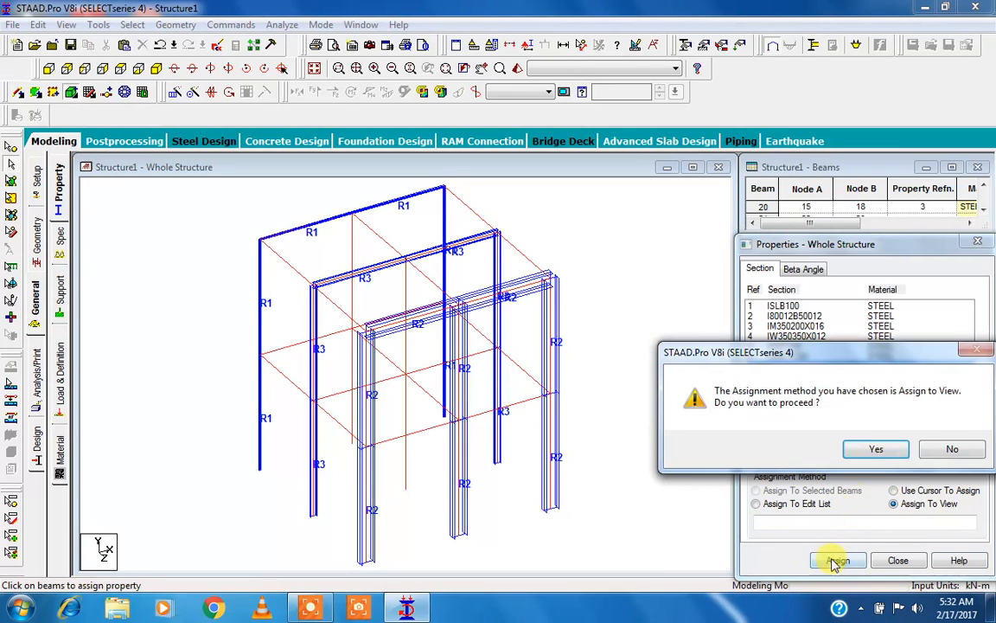
click(876, 449)
scroll(331, 338, up, 3)
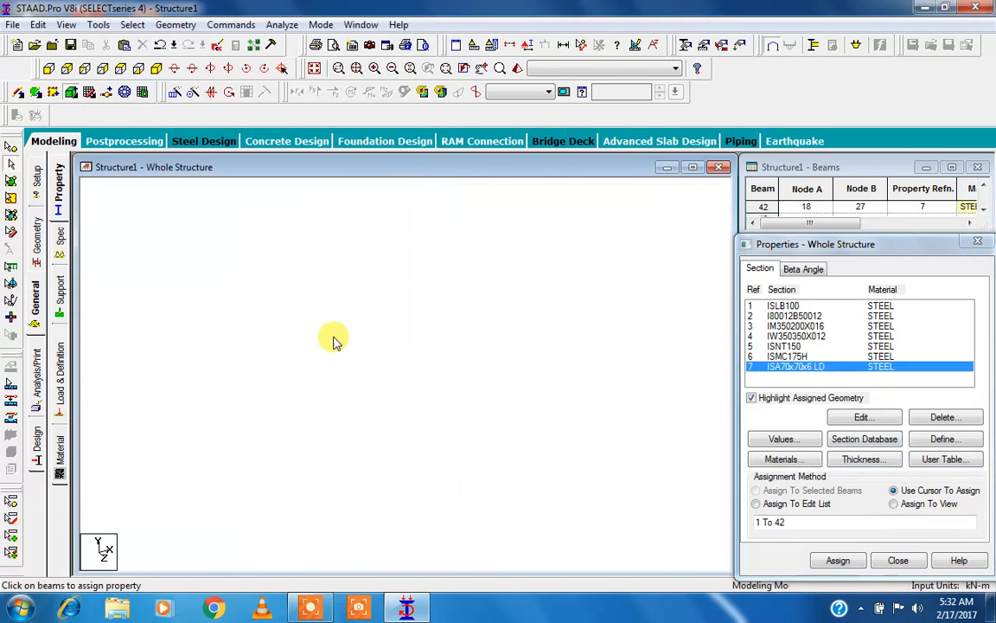
scroll(415, 393, up, 4)
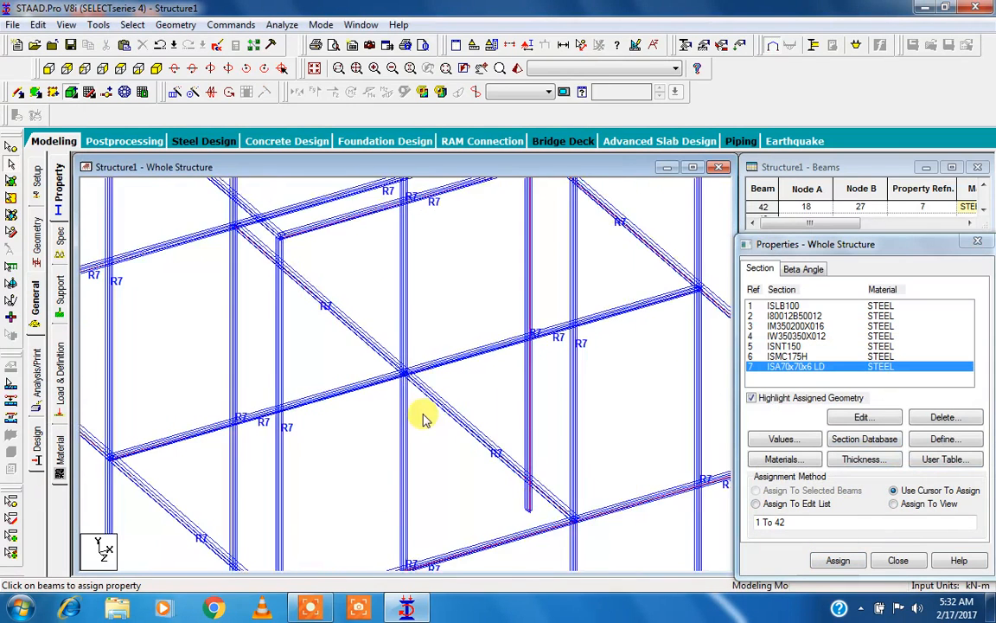
scroll(413, 396, down, 4)
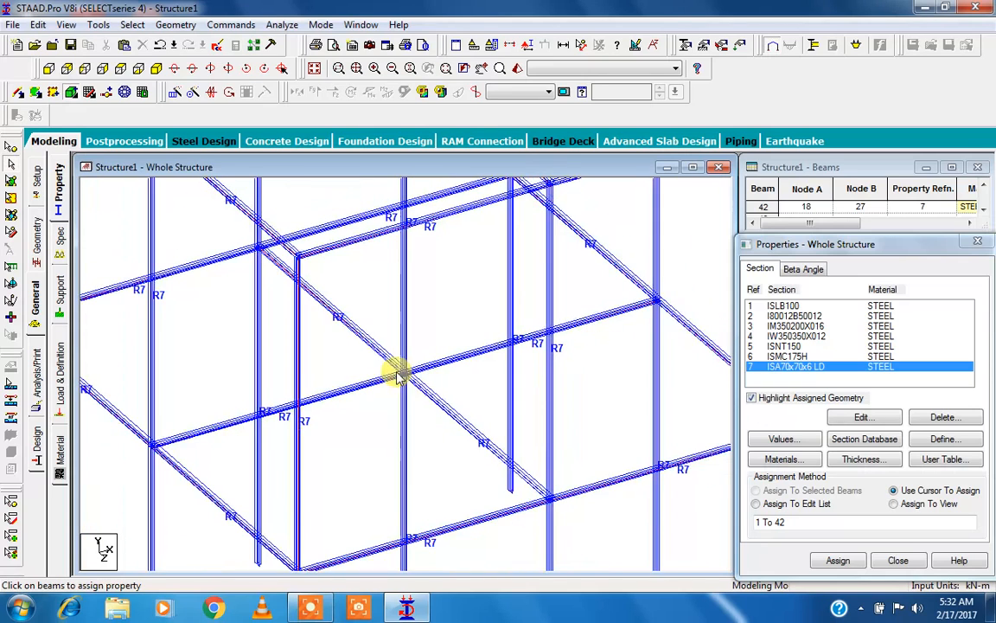
scroll(397, 377, down, 8)
scroll(527, 234, down, 2)
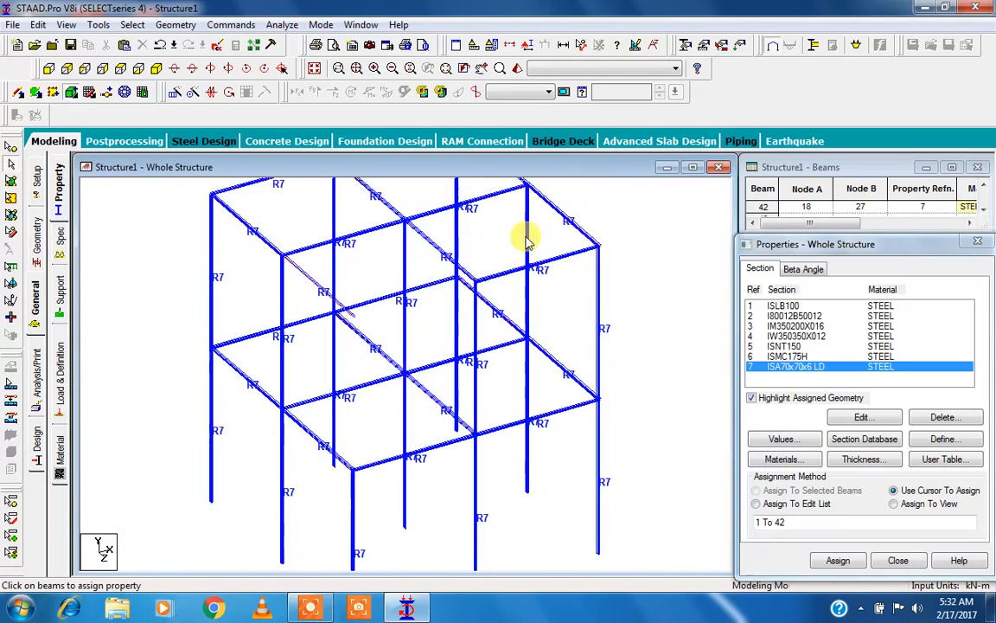
click(311, 605)
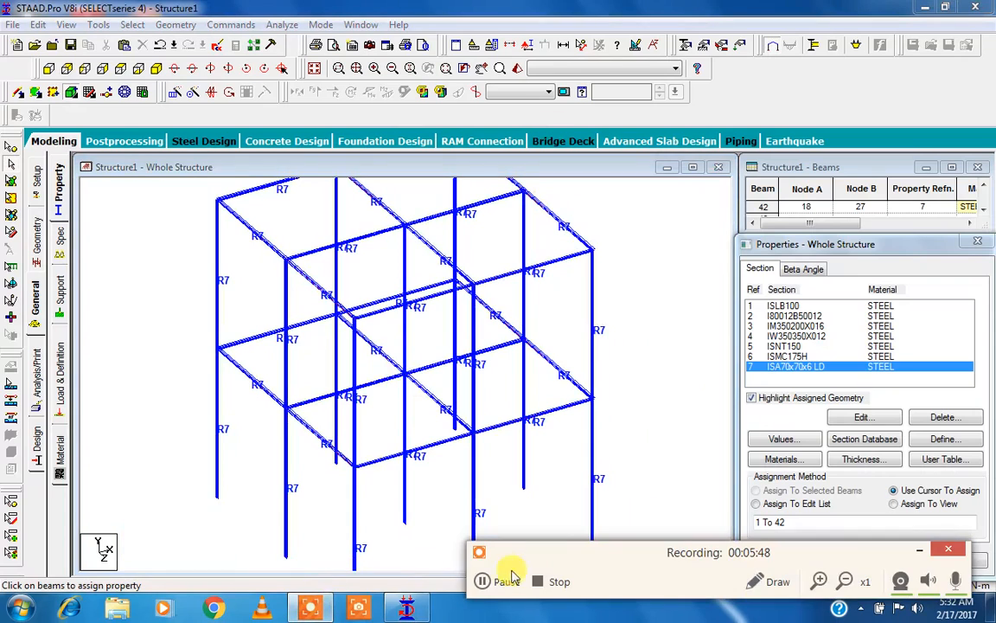
click(481, 582)
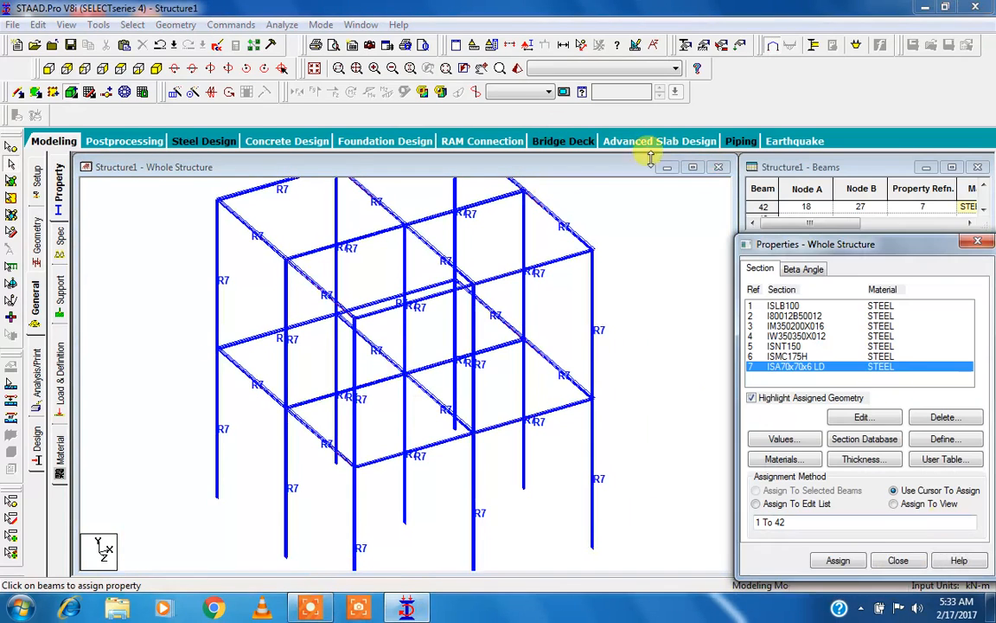
- Set the structure diagram's 3D Sections display to None and apply it
click(635, 47)
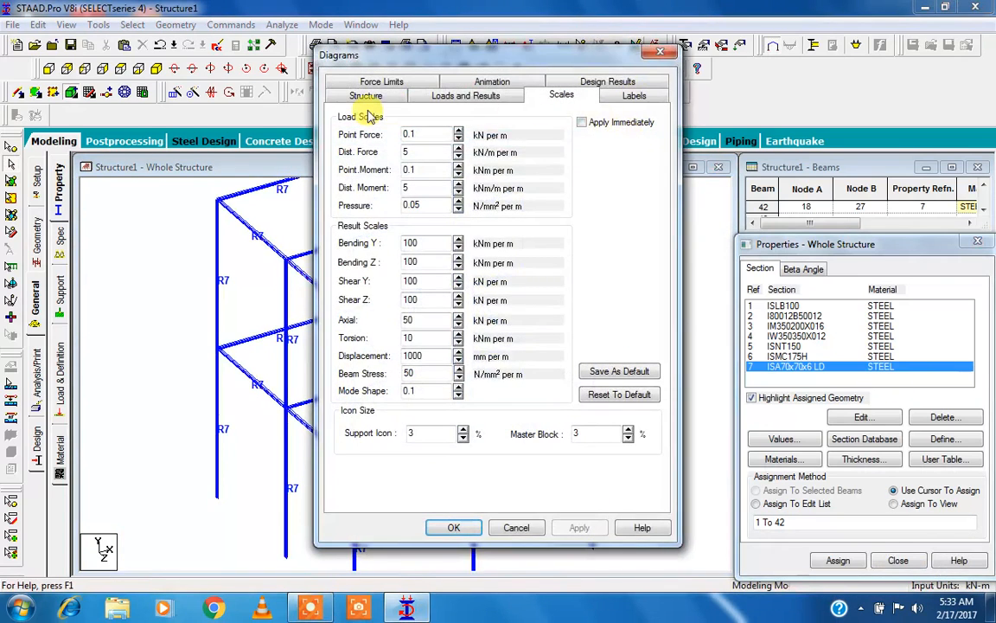
click(366, 96)
click(372, 180)
click(351, 142)
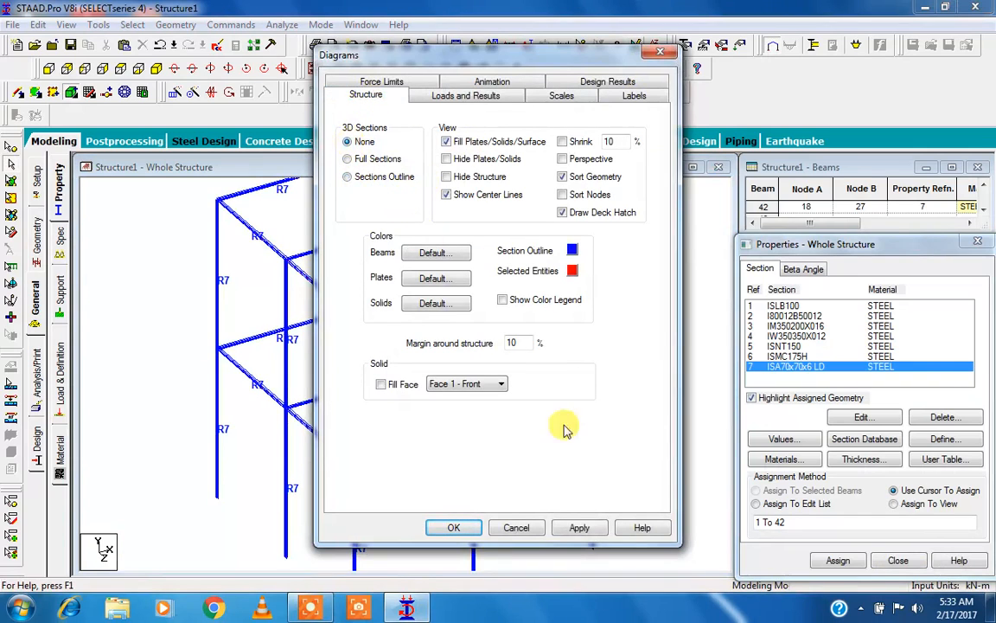
click(582, 527)
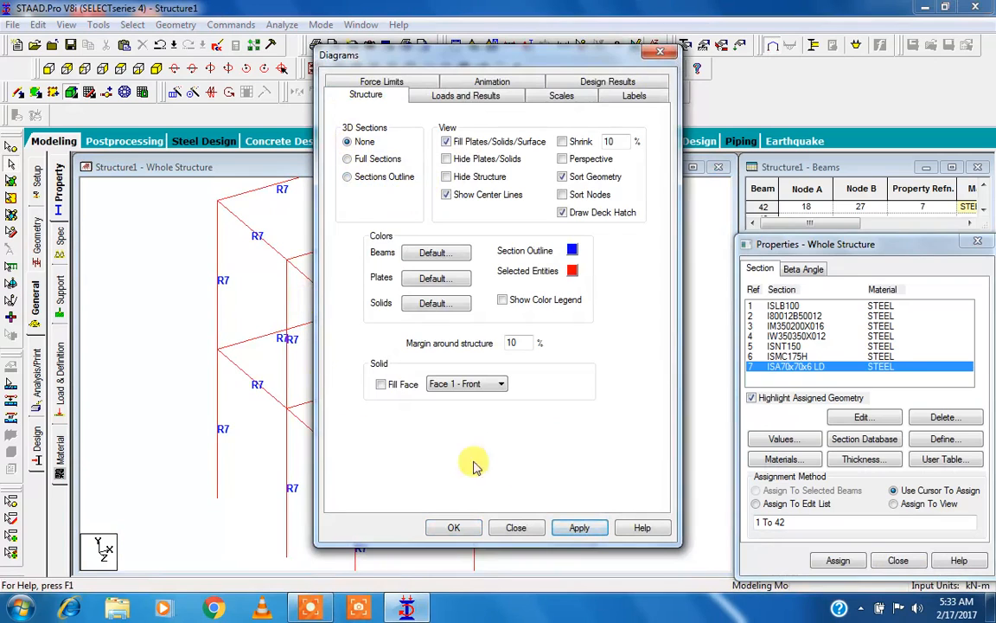
click(463, 528)
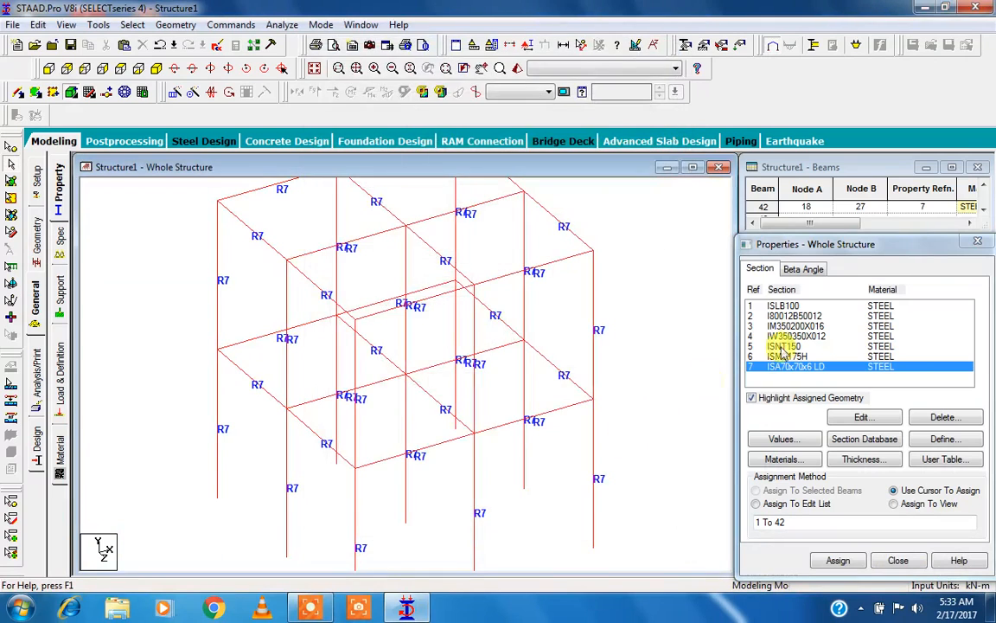
click(309, 608)
click(488, 582)
click(485, 581)
click(948, 548)
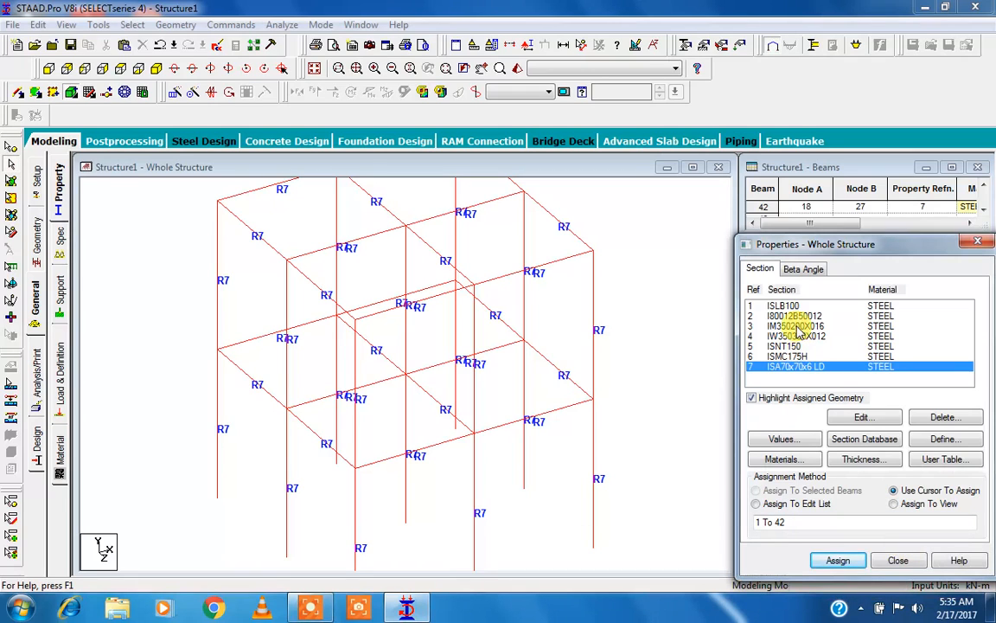
- Delete the ISLB100 and I80012B50012 sections from the property list
click(787, 306)
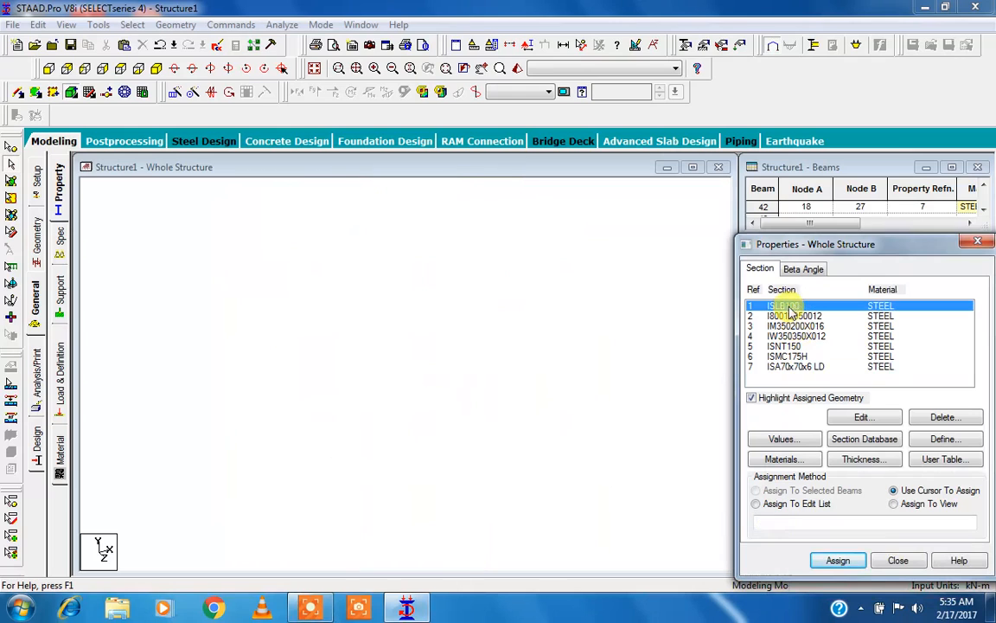
click(922, 417)
click(879, 460)
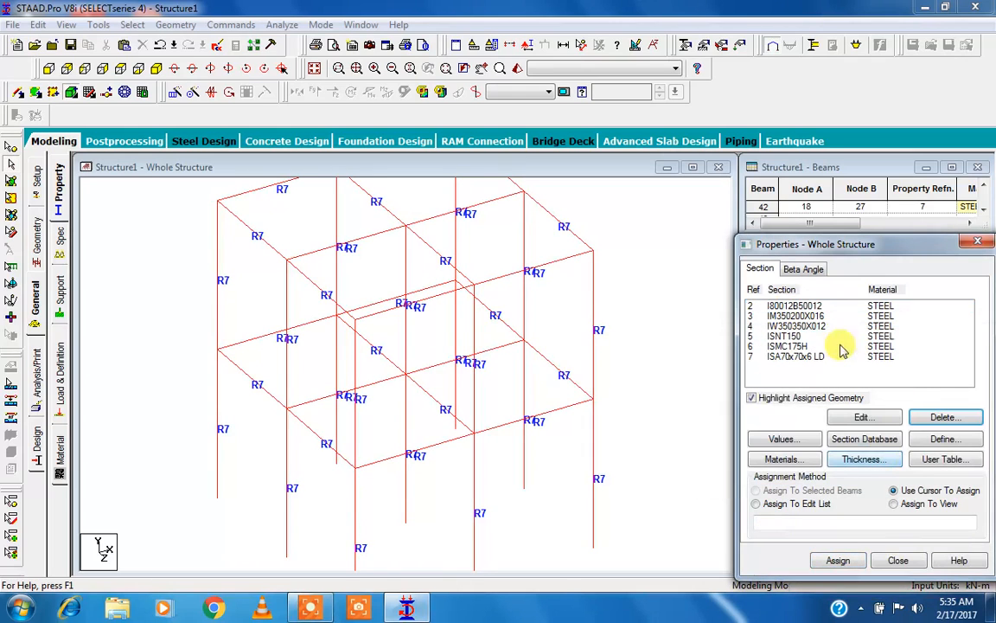
click(800, 307)
click(923, 420)
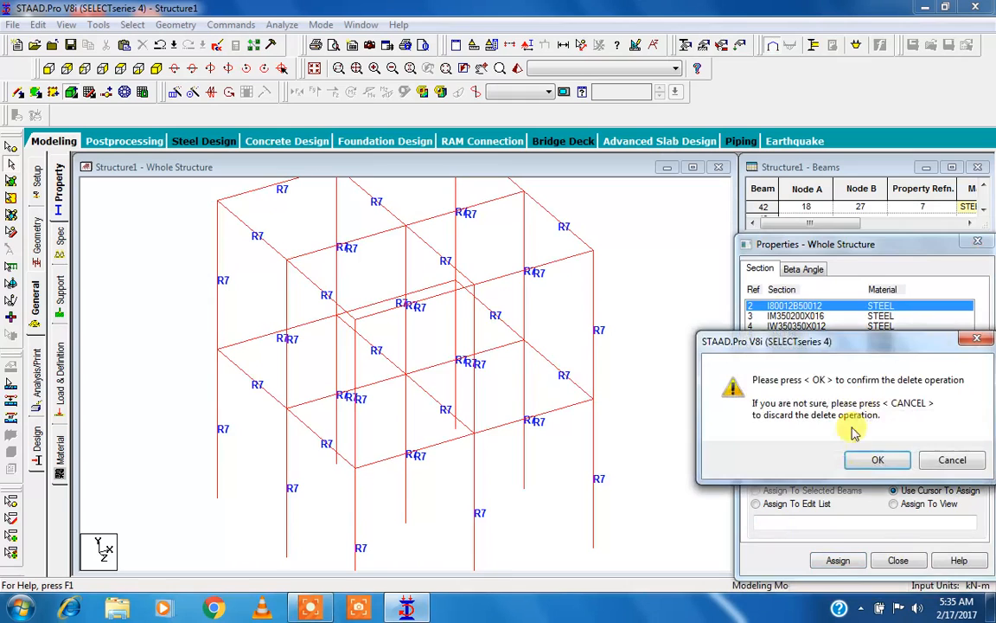
click(861, 458)
- Delete the ISMC175H and ISA70x70x6 LD sections from the property list
click(792, 346)
click(789, 335)
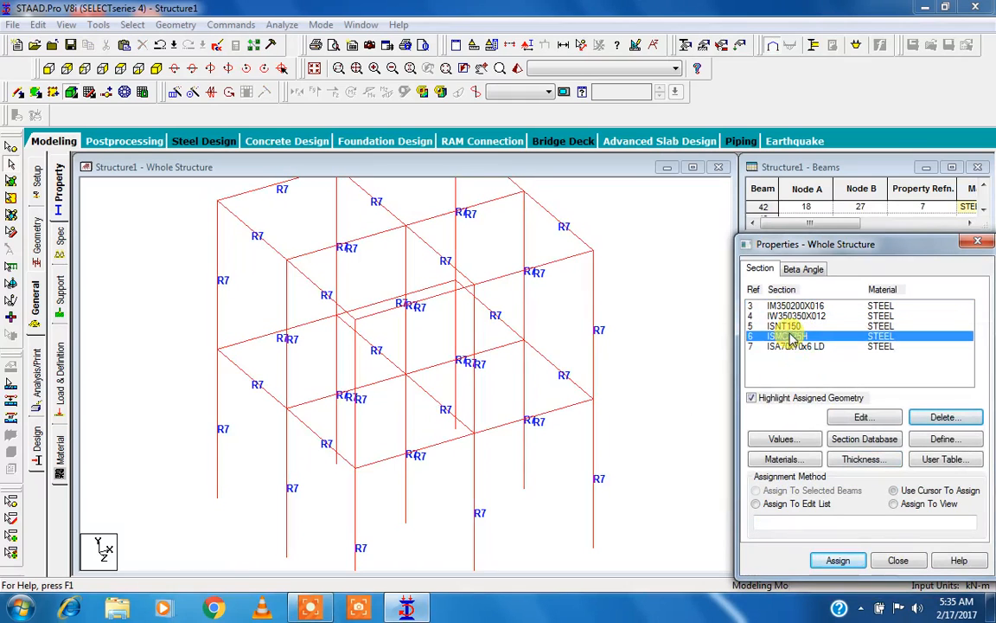
click(942, 415)
click(876, 461)
click(798, 337)
click(945, 417)
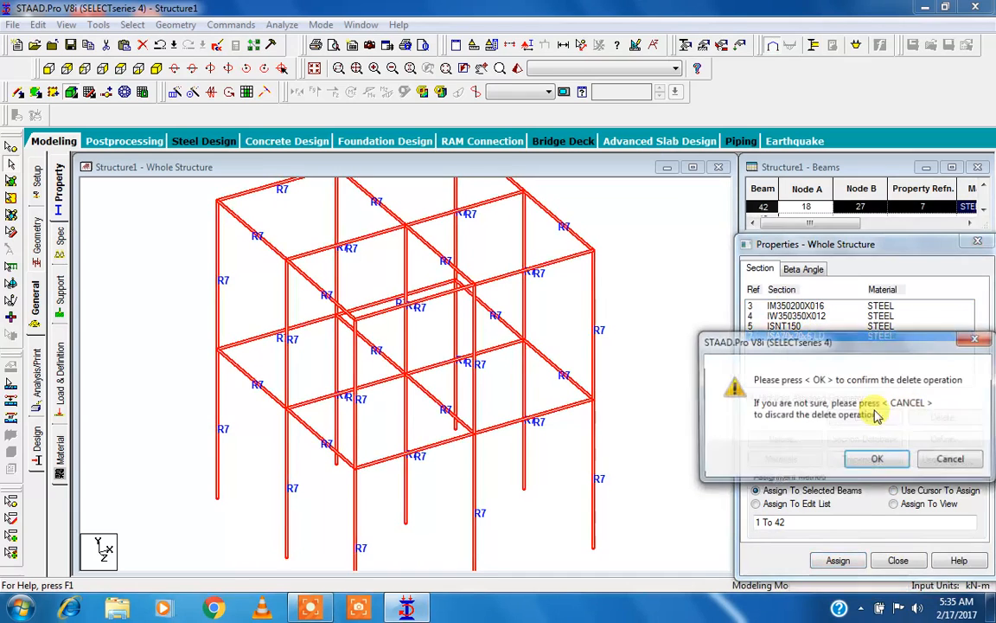
click(877, 460)
- Delete the remaining ISNT150, IM350200X016 and IW350350X012 sections so the property list is empty
click(795, 329)
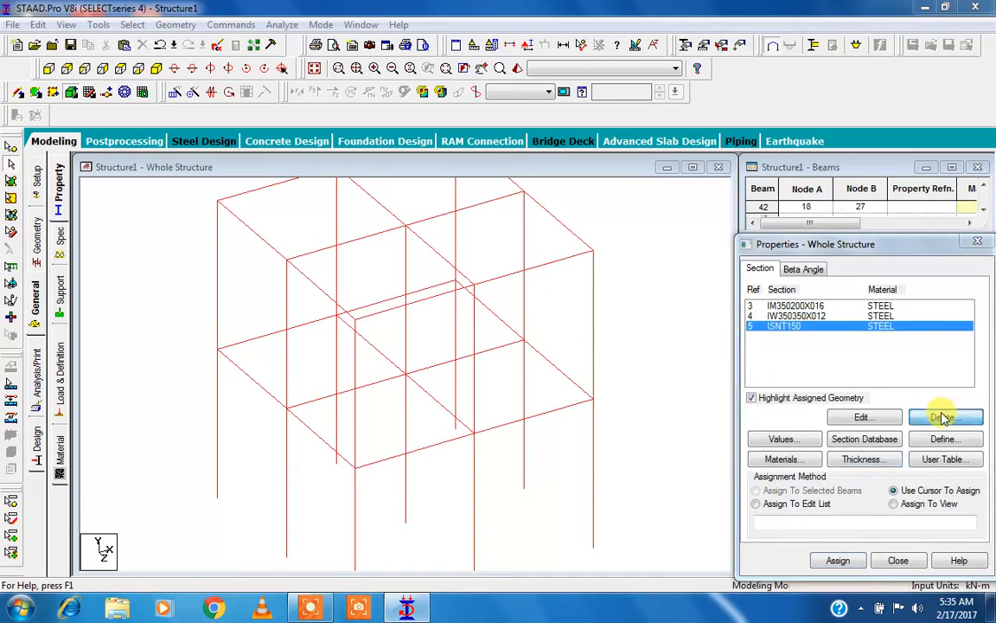
click(944, 416)
key(Return)
click(790, 306)
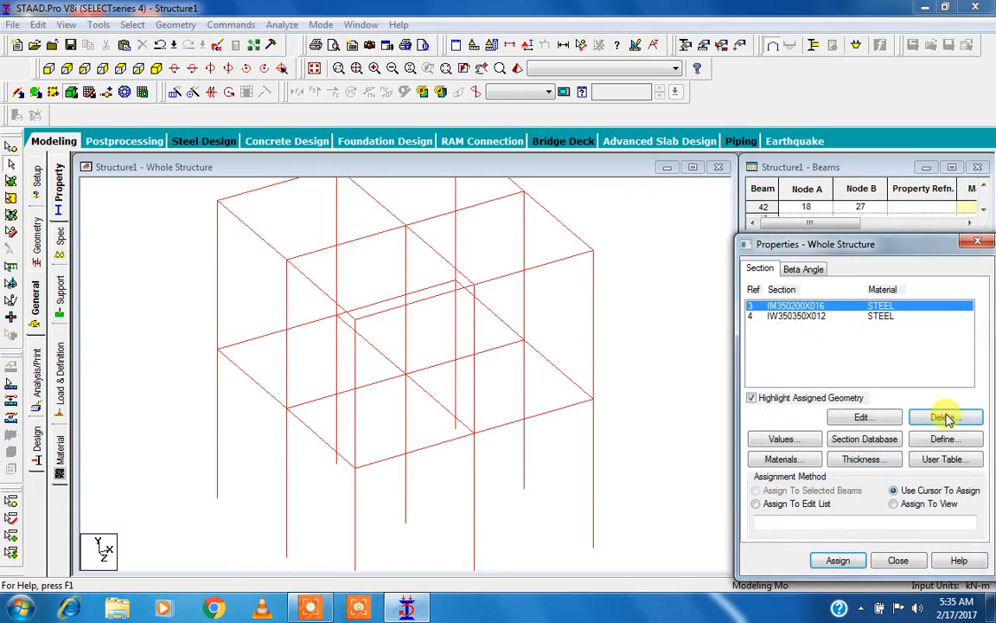
click(945, 415)
click(876, 463)
click(800, 306)
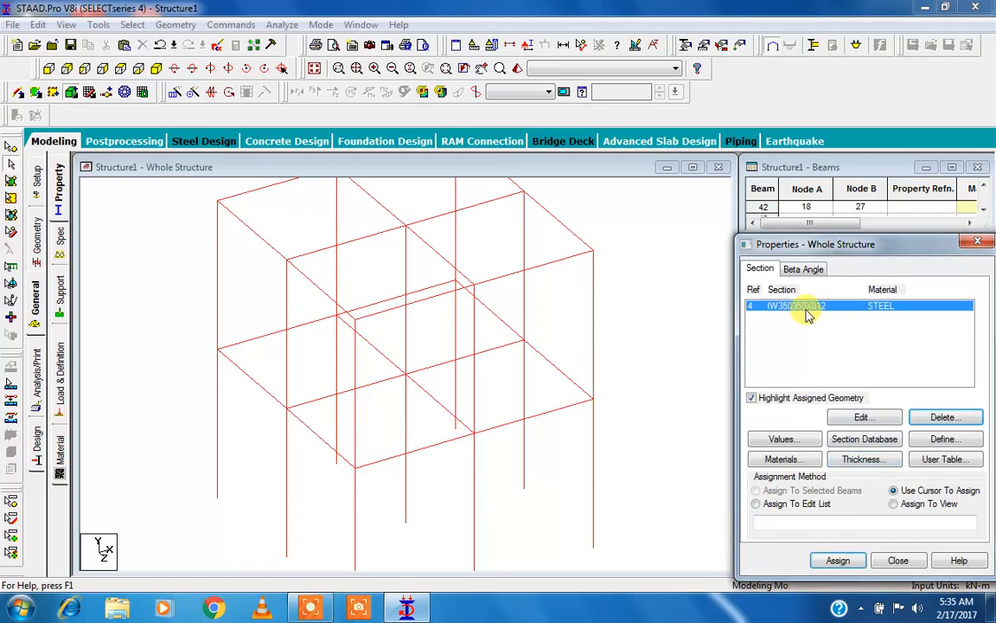
click(945, 416)
click(874, 460)
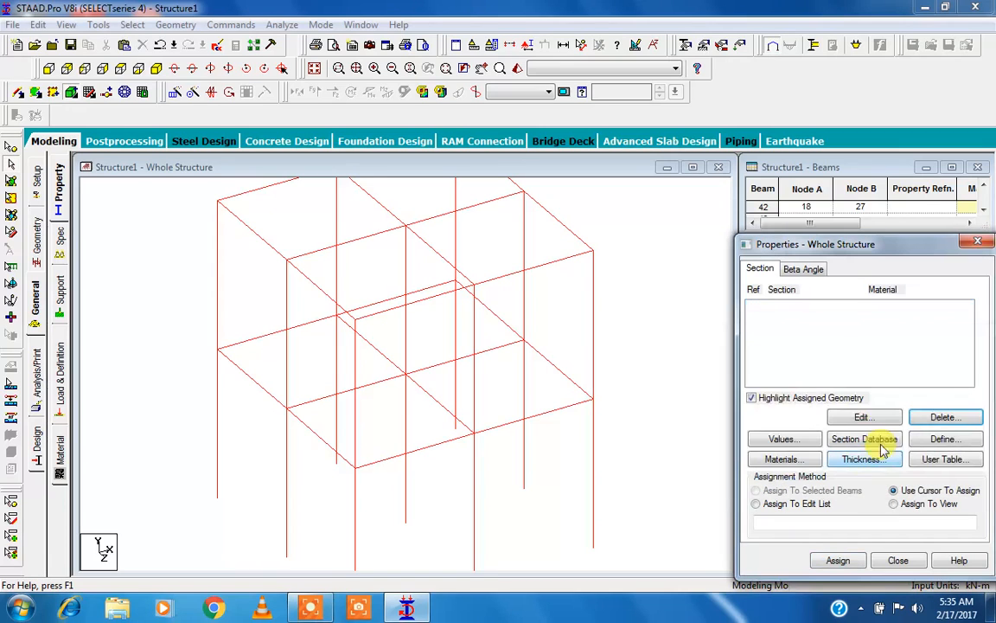
- Define a rectangular concrete section with YD 0.23 m and ZD 0.23 m and add it to the property list
click(929, 439)
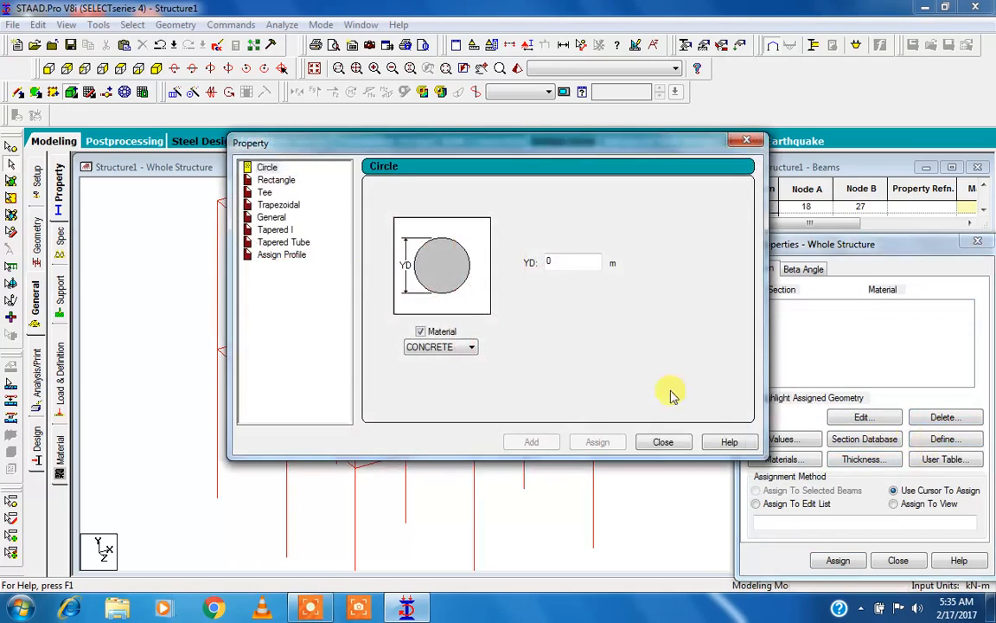
click(275, 181)
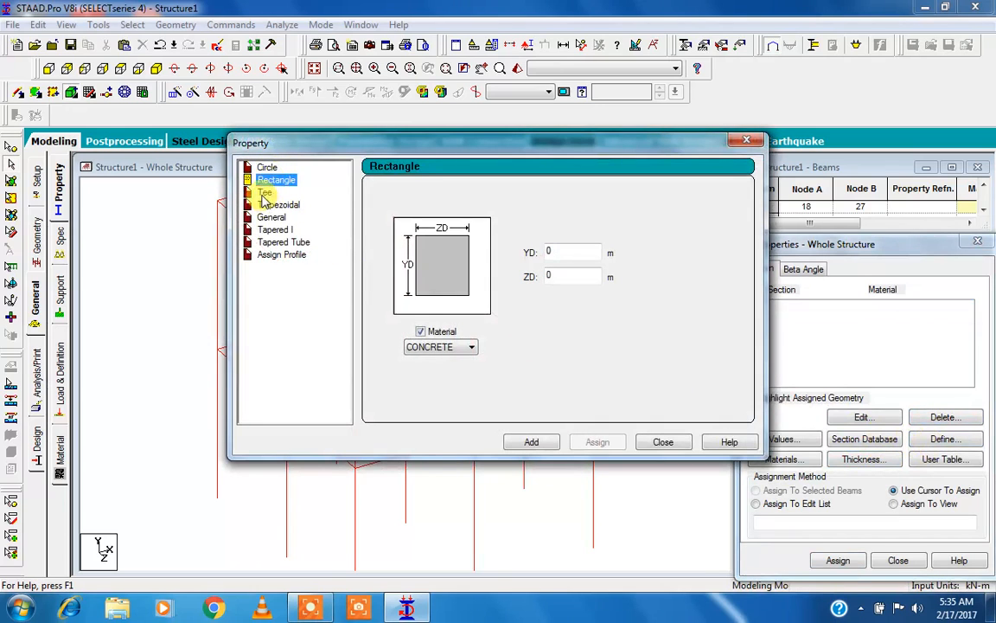
click(263, 192)
click(270, 217)
click(271, 242)
click(273, 254)
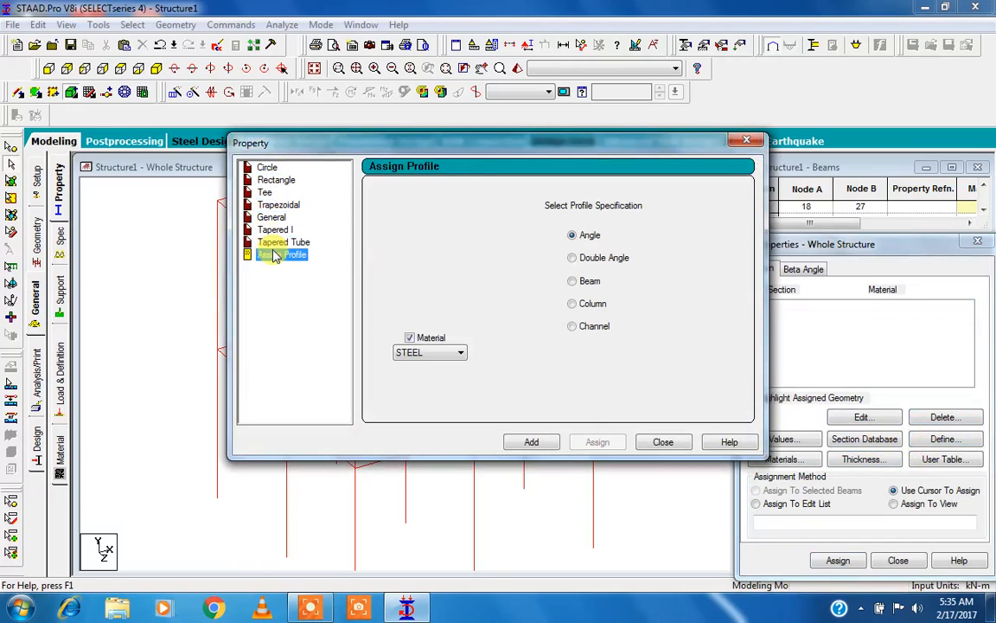
click(275, 180)
click(550, 250)
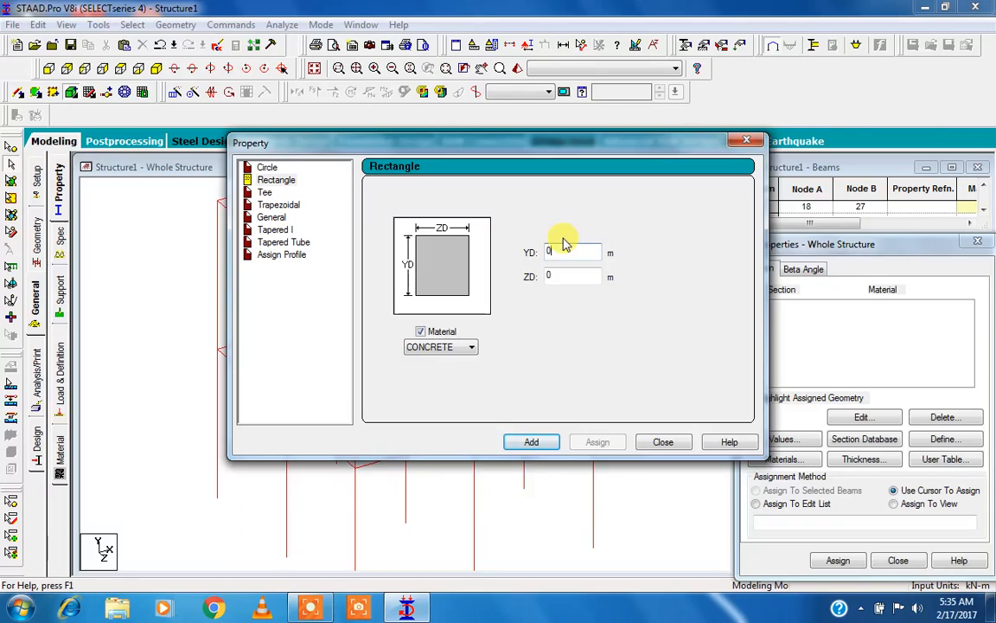
click(583, 274)
text(.23)
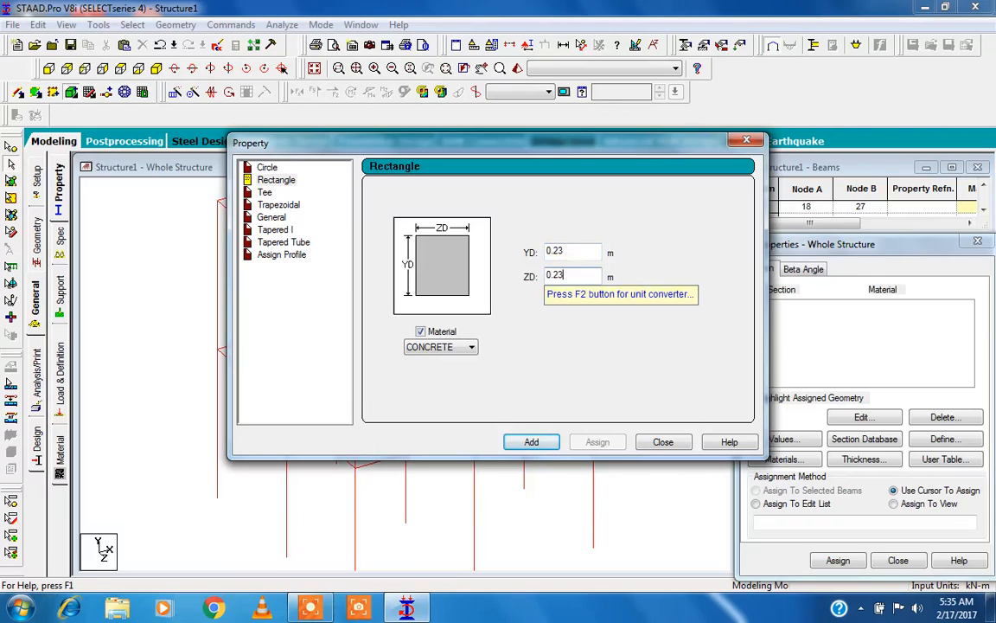
click(663, 442)
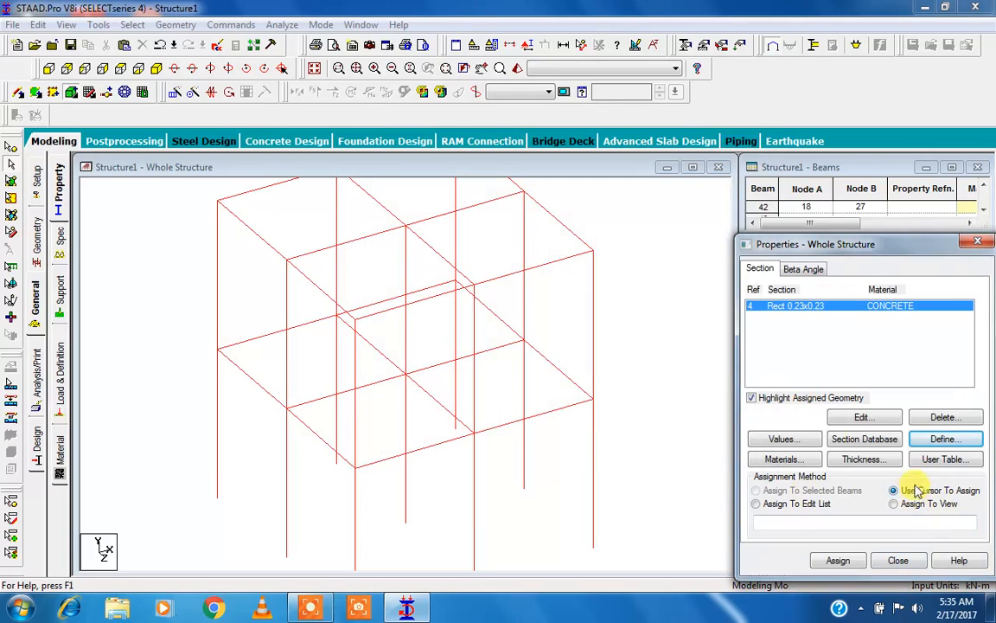
- Assign Rect 0.23x0.23 with the cursor to four roof beams across the rear and middle frames and the rear frame's left upper column
click(593, 378)
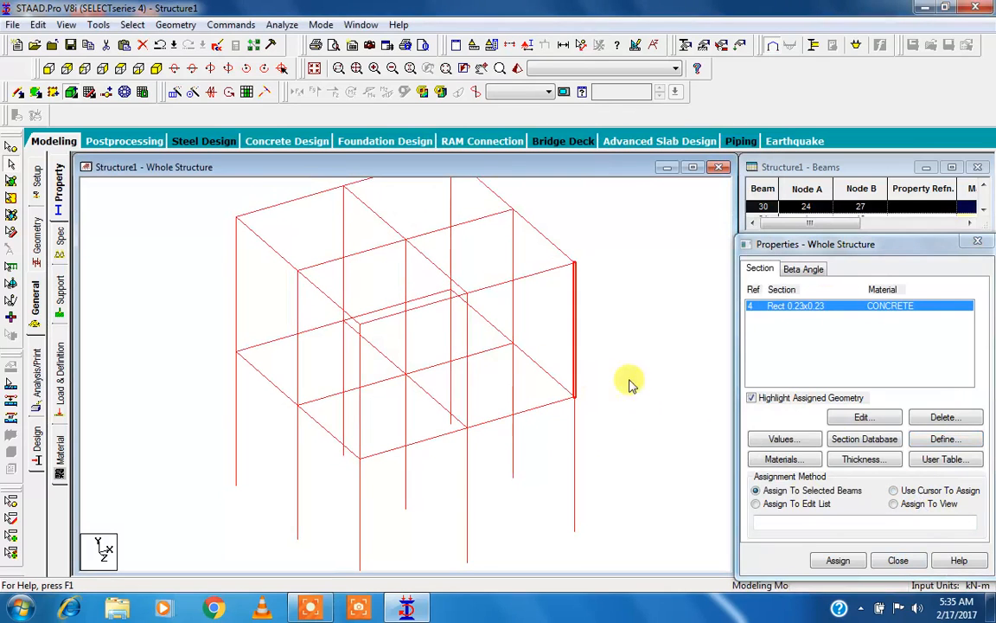
click(894, 490)
click(838, 560)
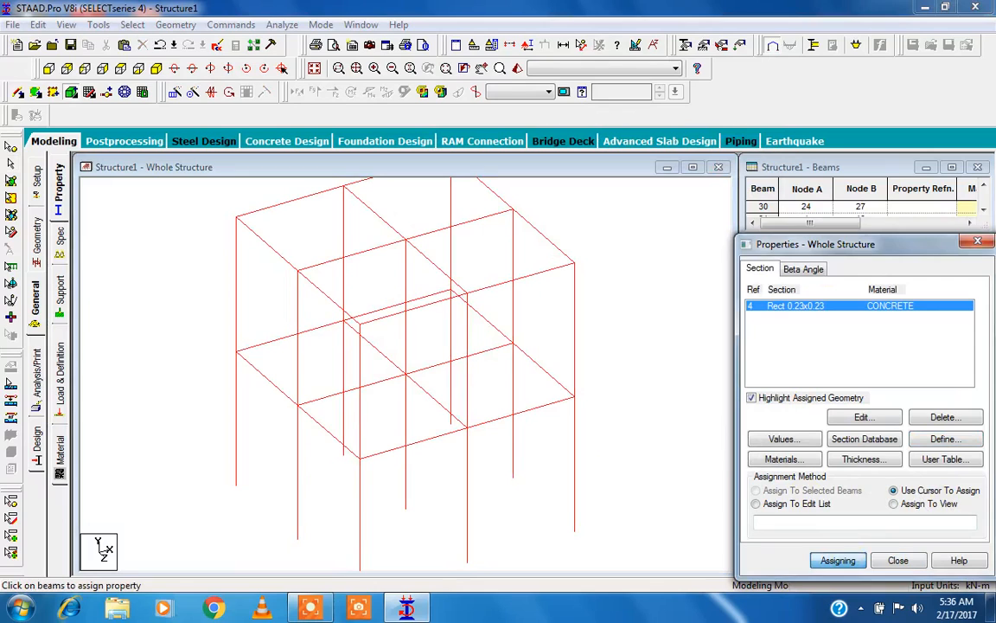
click(290, 201)
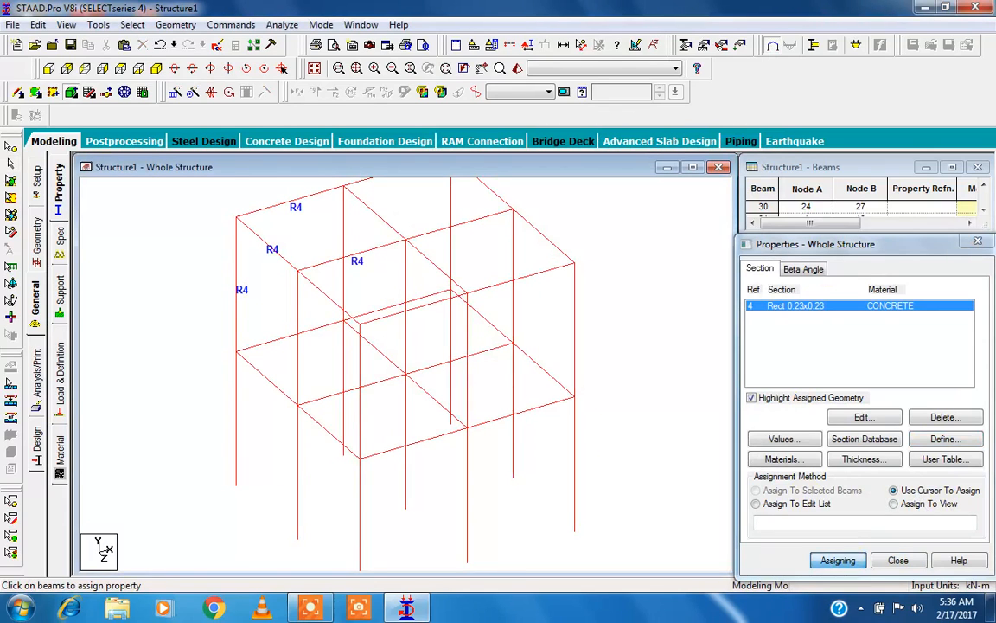
scroll(467, 303, down, 1)
middle_drag(467, 302, 453, 374)
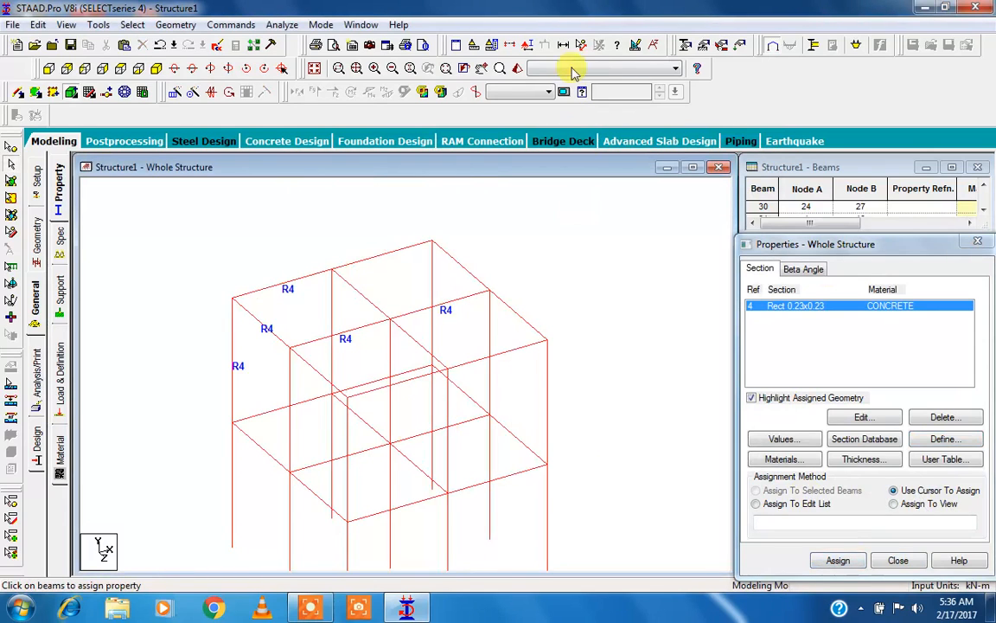
- Open the 3D rendered view and rotate the frame to inspect the members with the rectangular section
click(516, 68)
drag(516, 316, 564, 313)
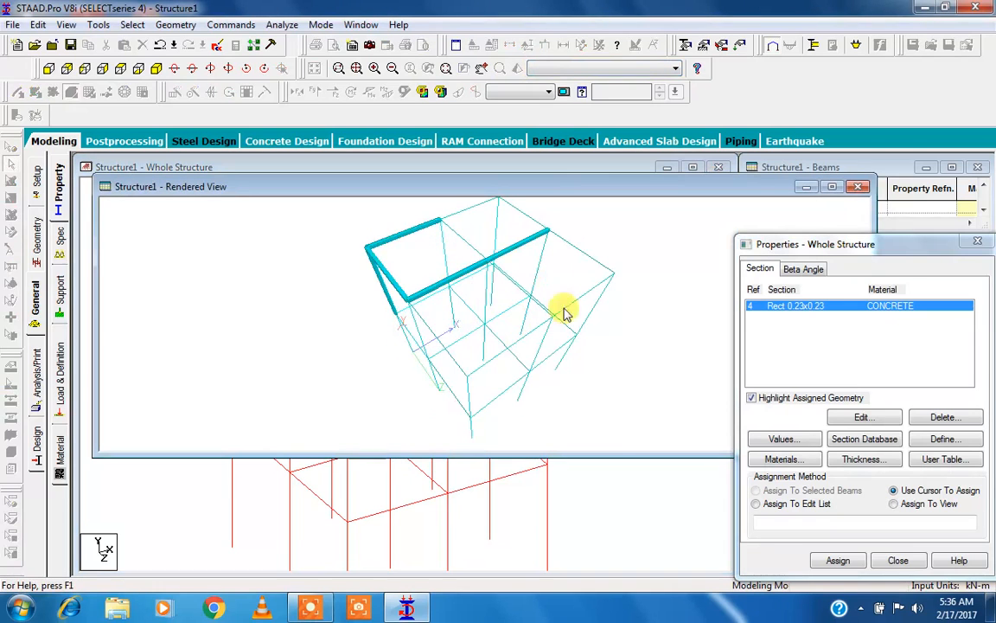
- Close the rendered view and assign the Rect 0.23x0.23 section to every member using Assign To View
click(858, 186)
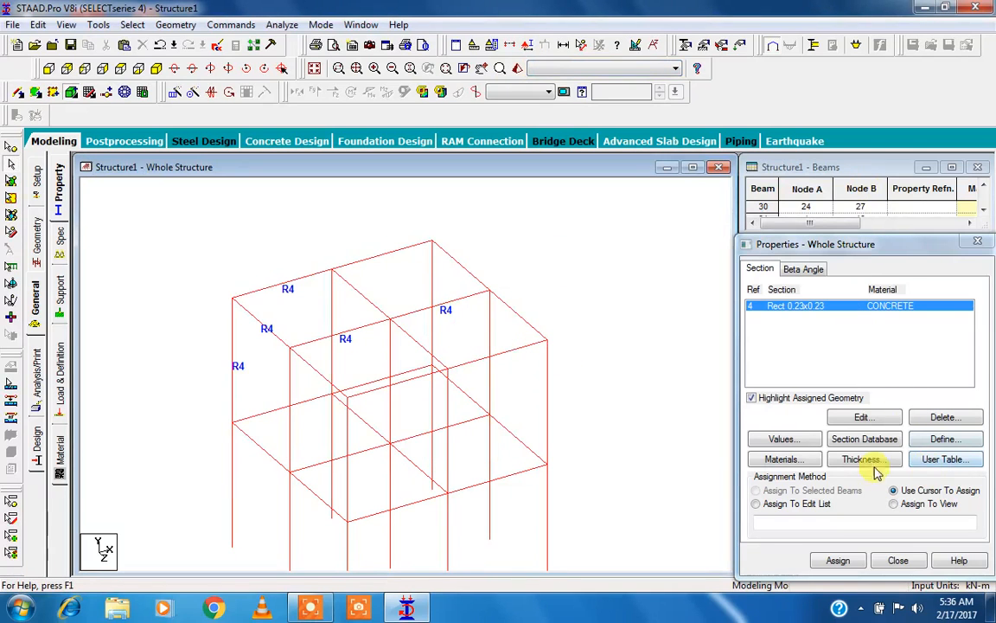
click(893, 503)
click(838, 560)
click(885, 449)
click(602, 378)
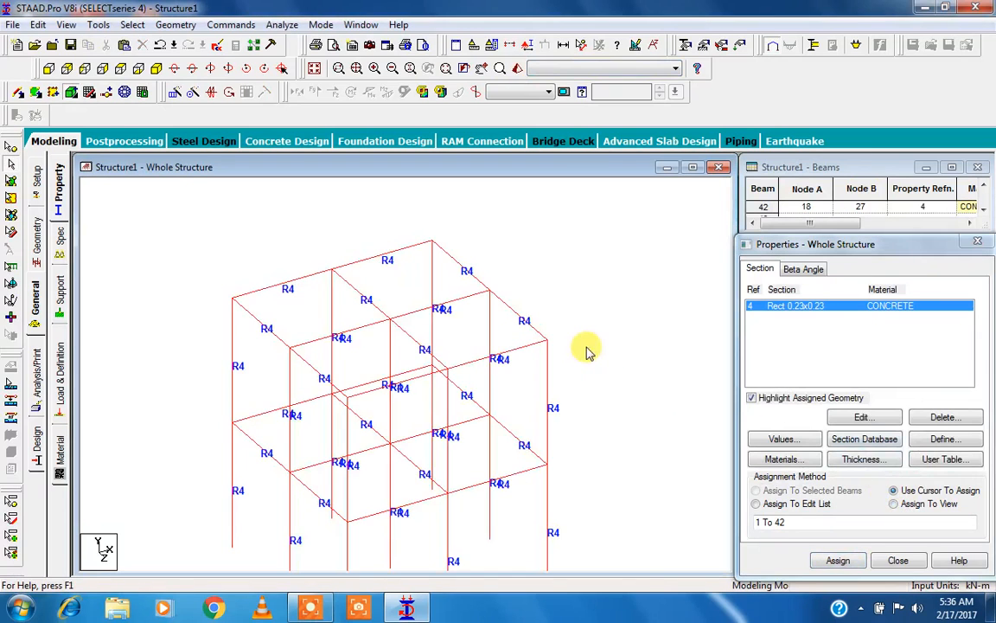
scroll(571, 328, down, 2)
middle_drag(565, 379, 544, 325)
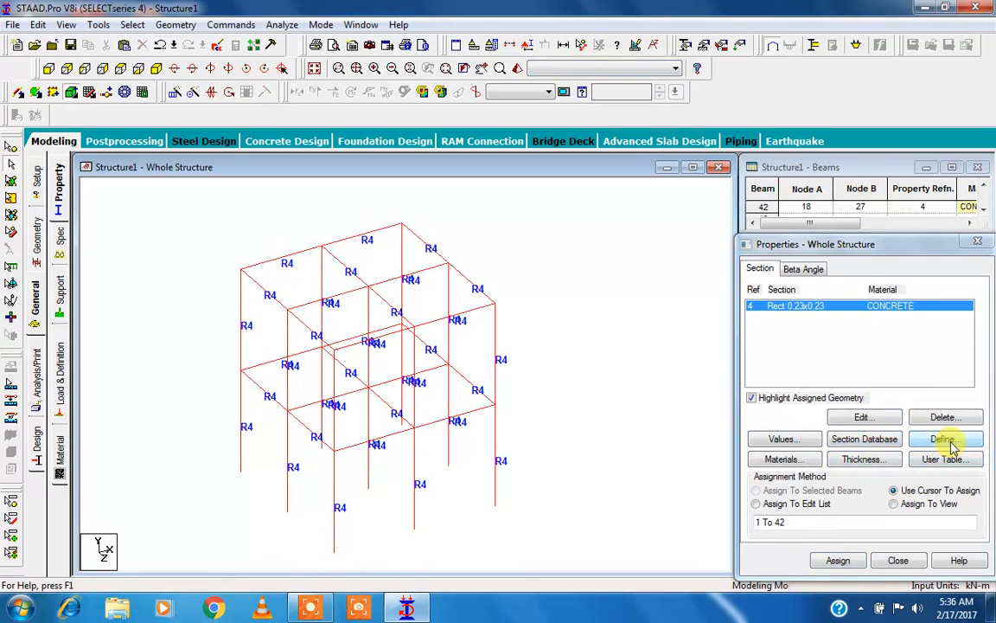
- Inspect the rectangular section's definition and the isotropic properties of the CONCRETE material, leaving both as they are
double_click(806, 310)
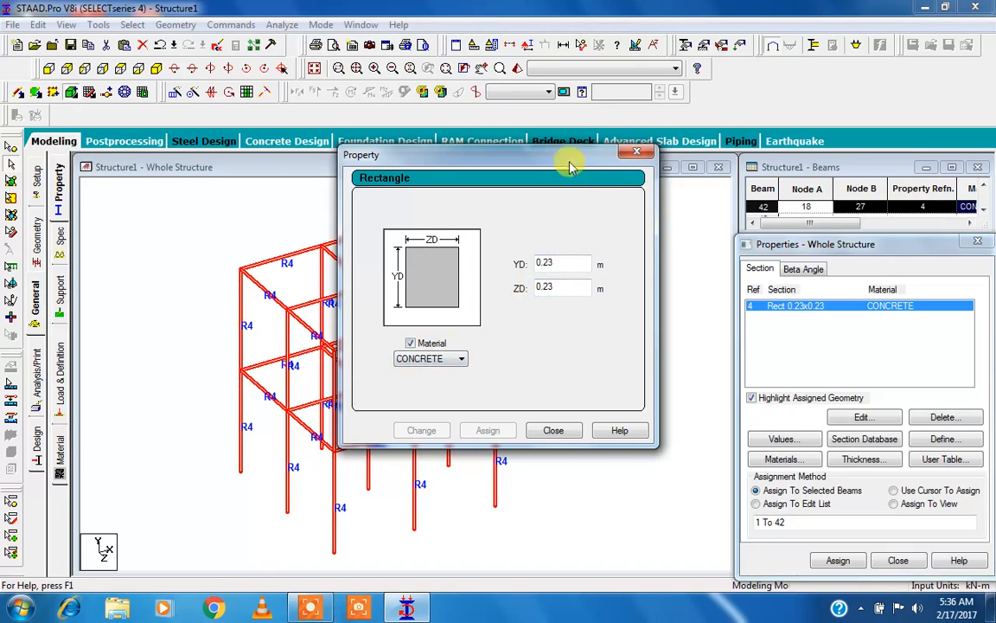
click(636, 154)
click(59, 448)
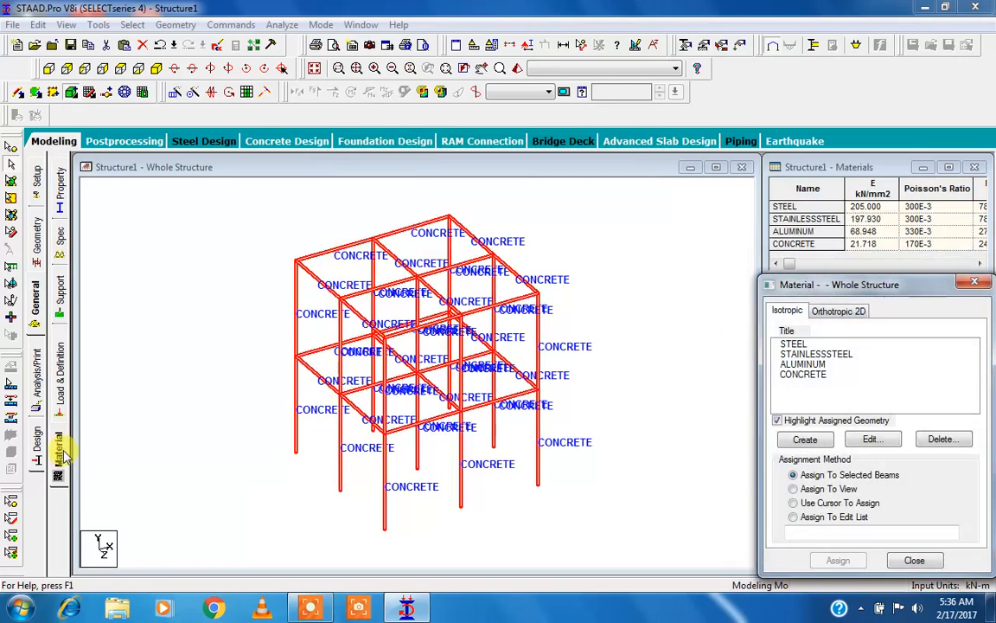
double_click(783, 374)
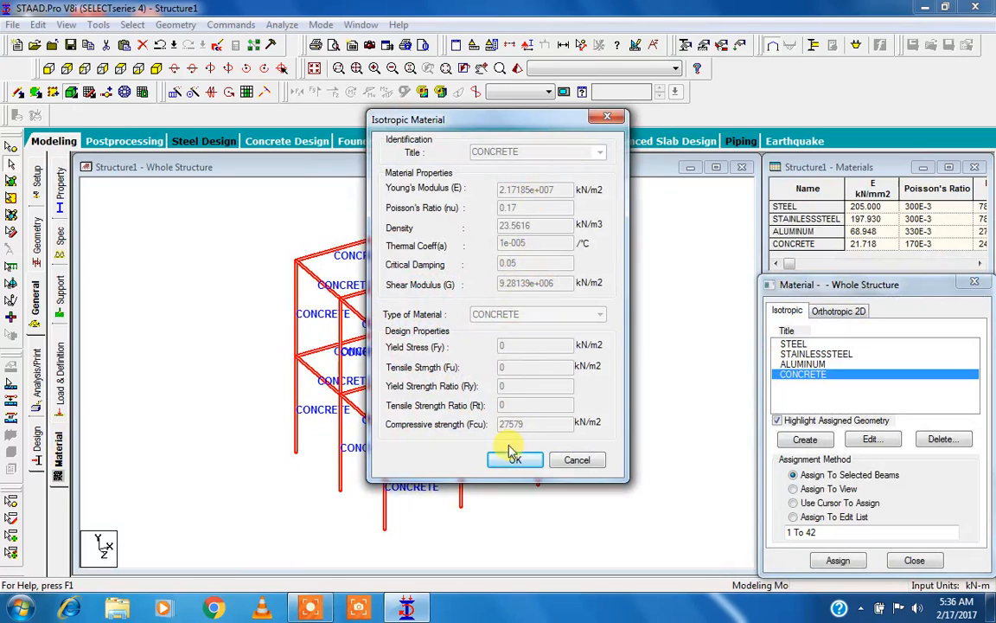
click(598, 123)
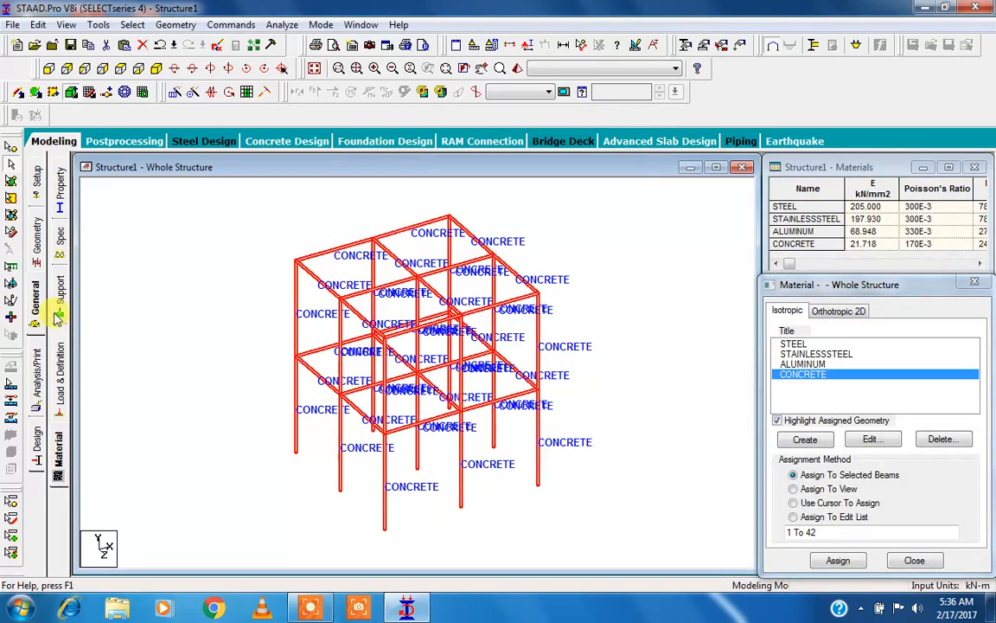
- Return to the member properties, review the Rect 0.23x0.23 dimensions, and examine its table of section property values
click(59, 183)
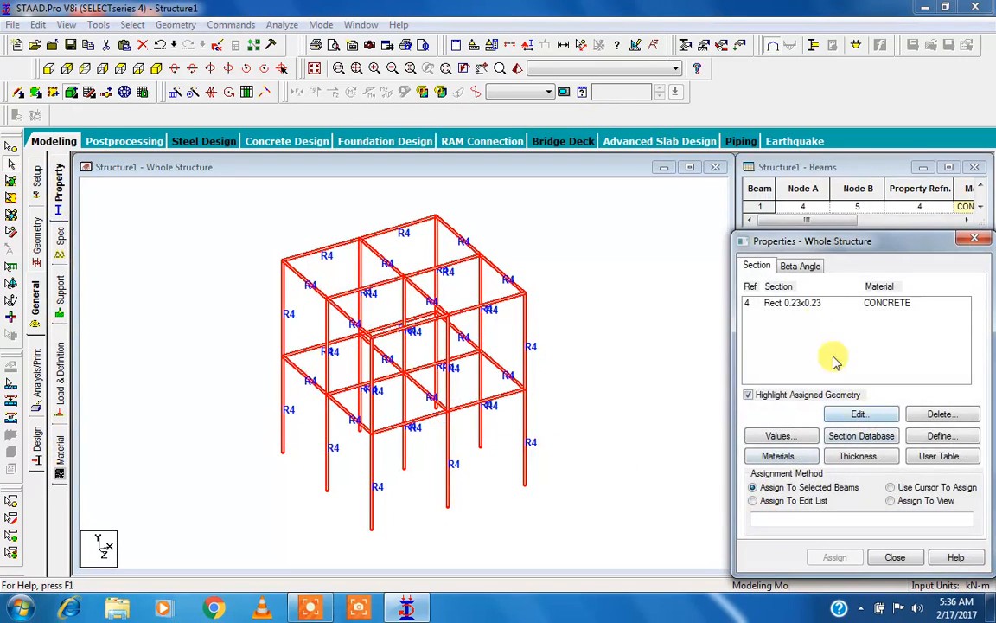
click(747, 303)
click(843, 414)
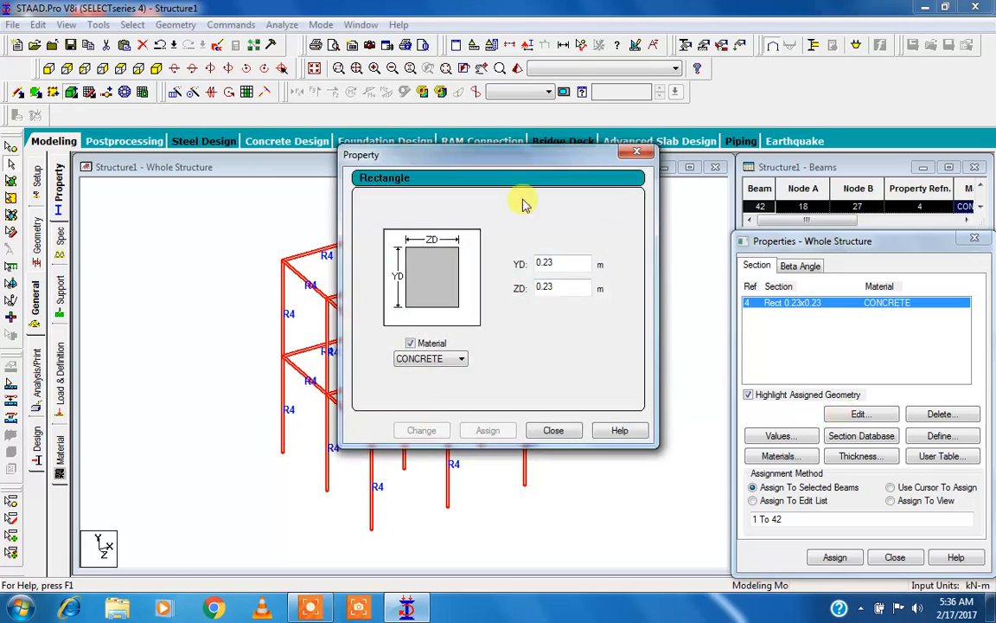
click(636, 152)
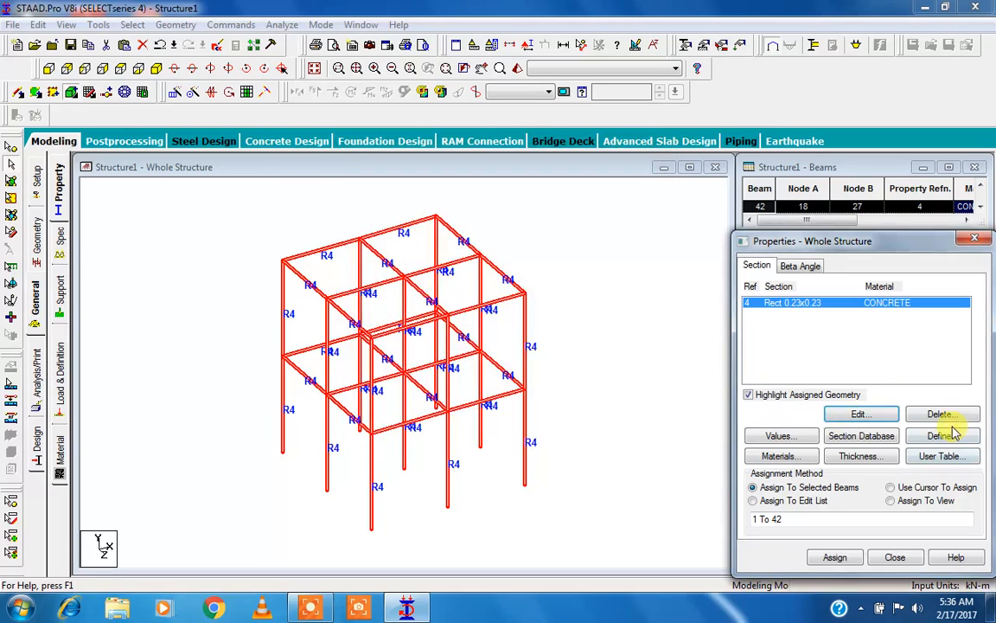
click(800, 441)
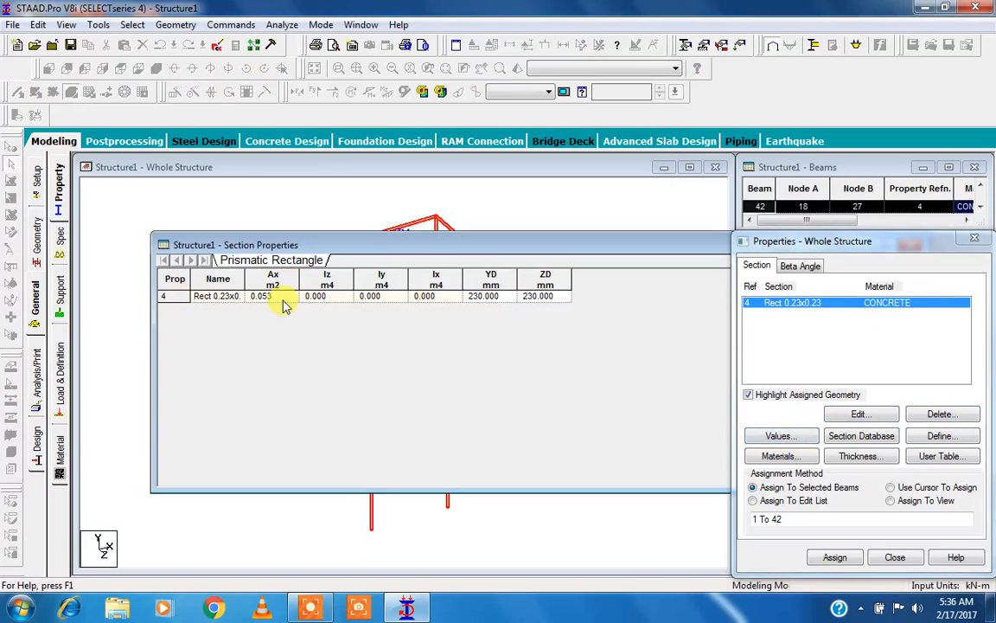
drag(363, 249, 324, 236)
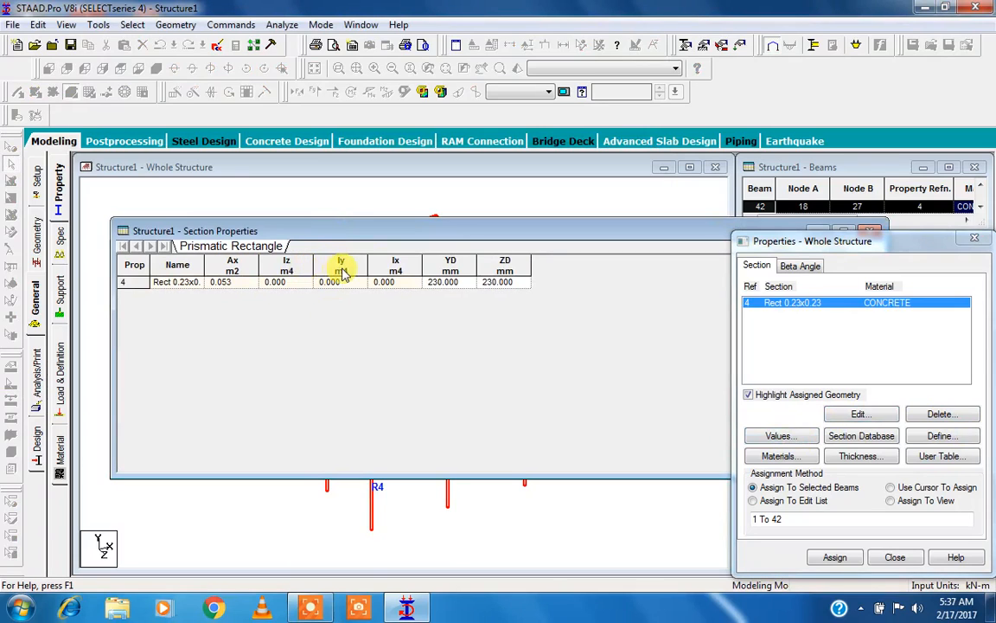
drag(594, 238, 363, 251)
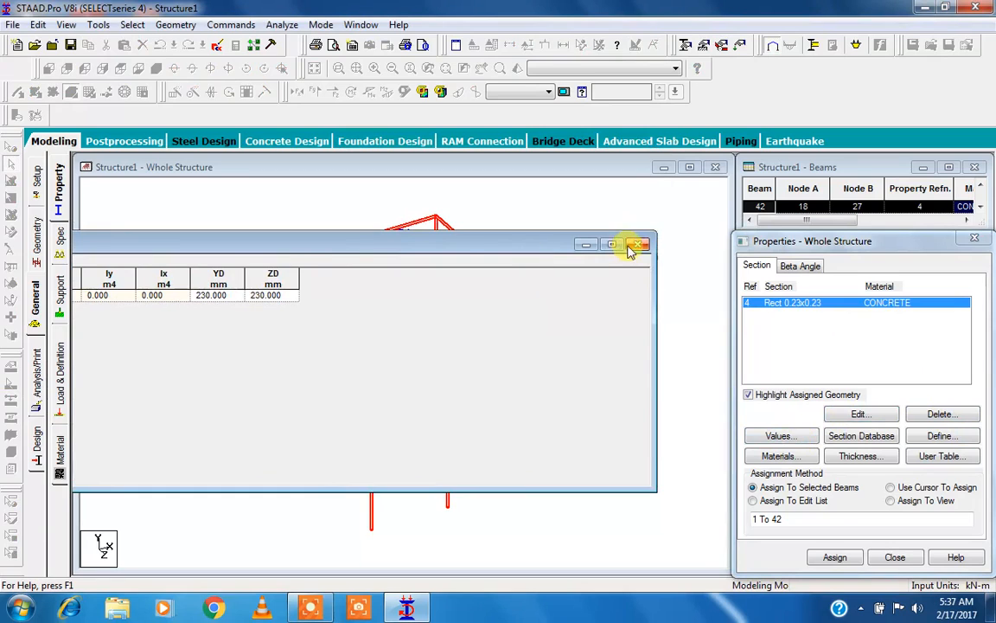
click(637, 245)
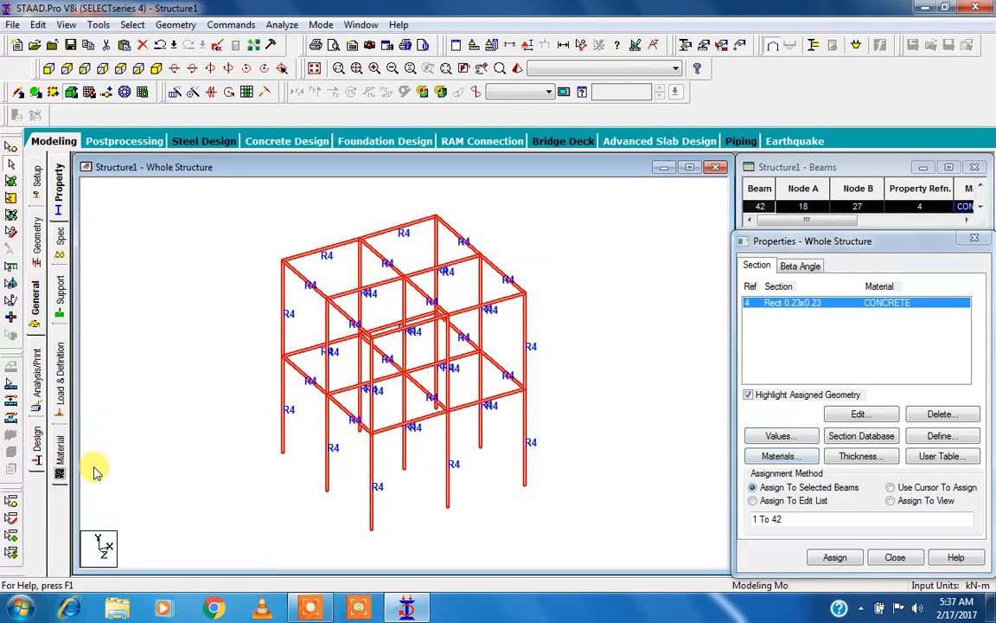
- Add a four-noded plate over the rear-left roof panel through its four corner nodes
click(889, 487)
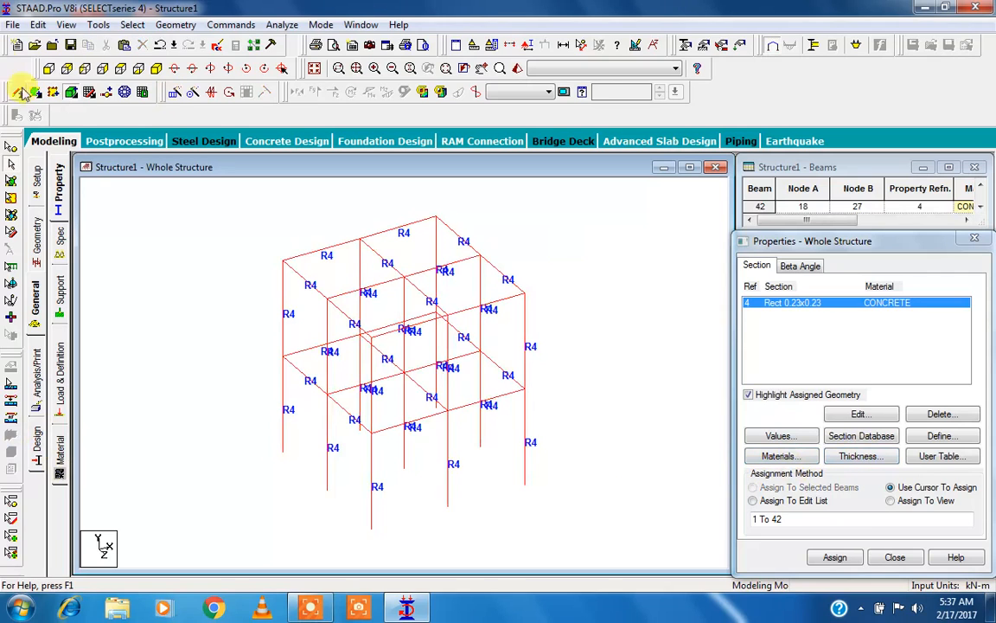
click(284, 260)
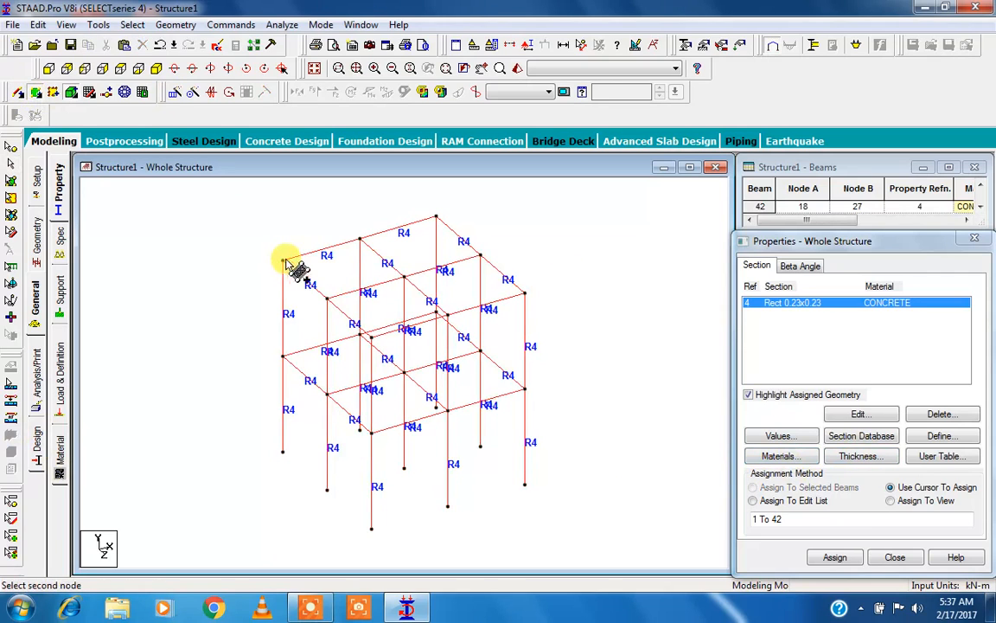
click(360, 237)
click(404, 277)
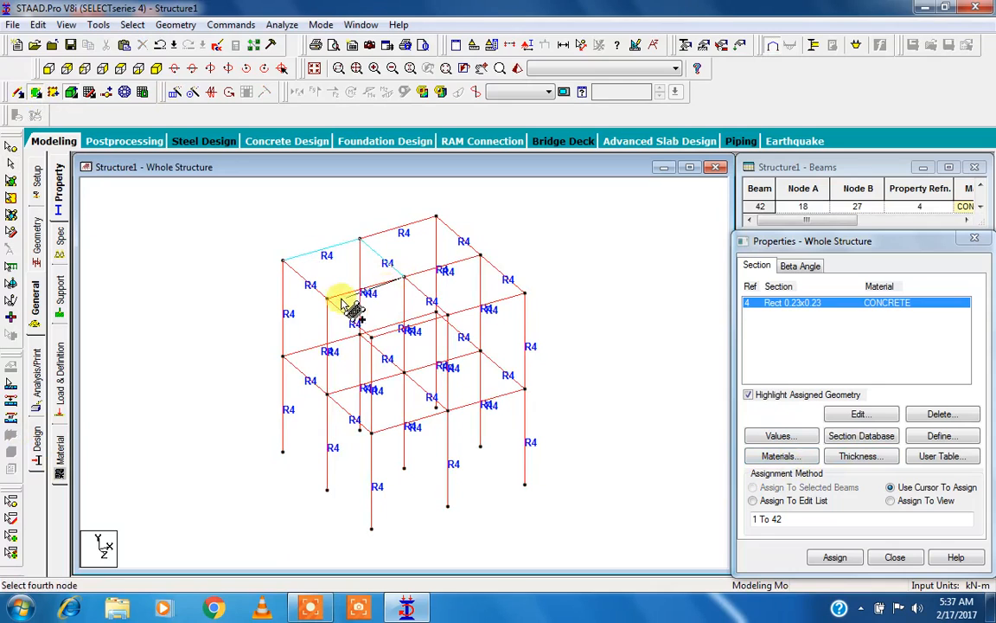
click(328, 299)
- Define a concrete plate element thickness of 0.1 m at all four nodes and assign it to the roof plate with the cursor
click(859, 456)
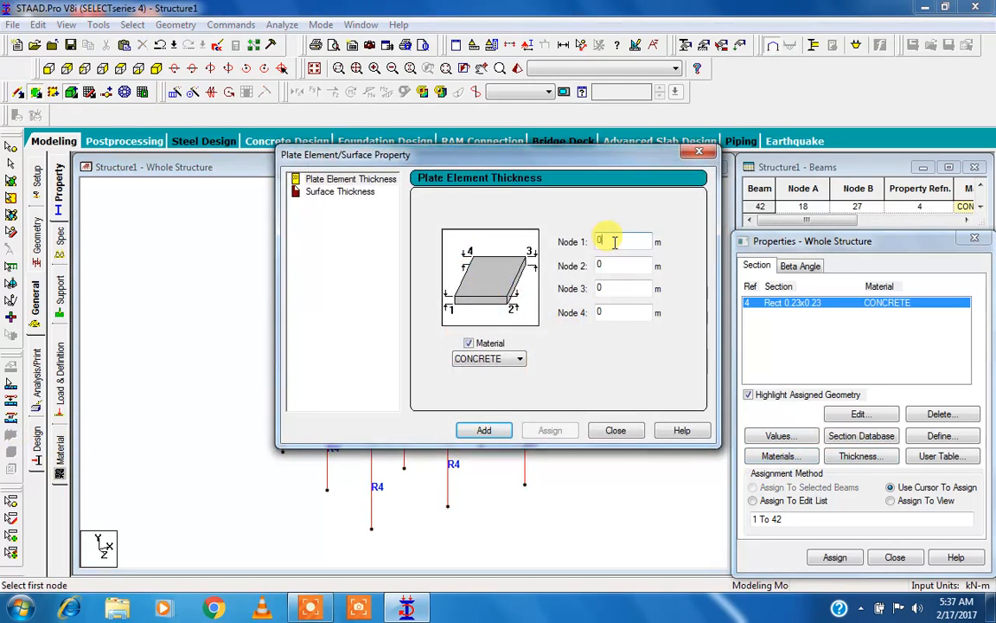
click(614, 242)
text(1)
key(Return)
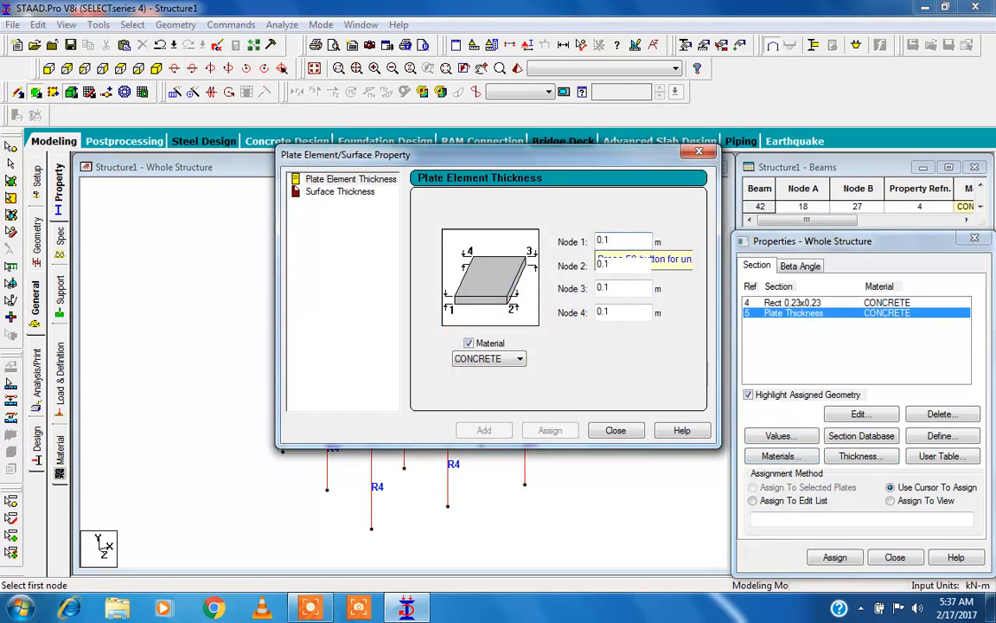
click(628, 430)
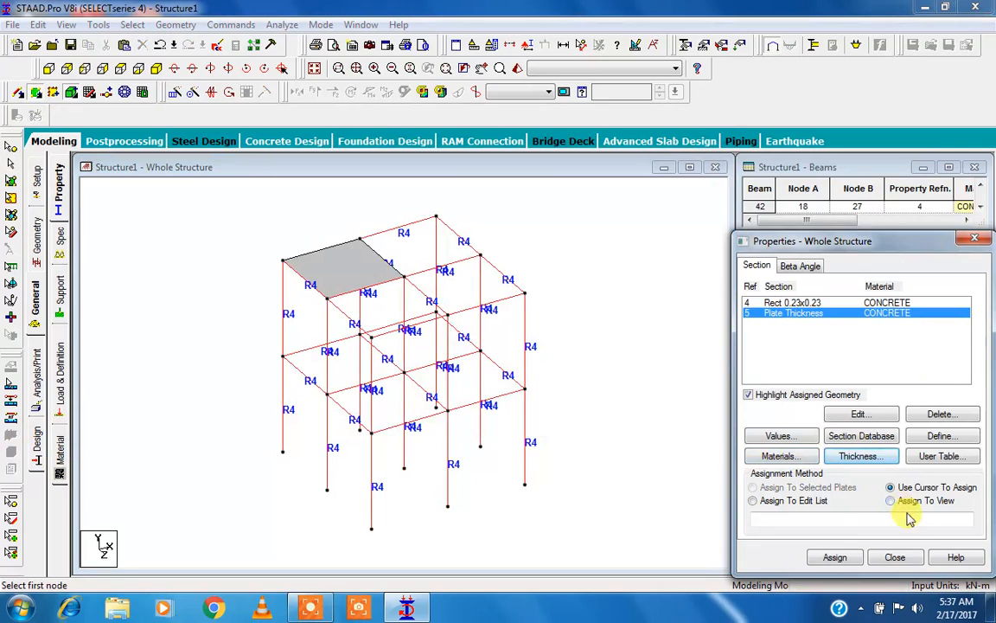
click(837, 558)
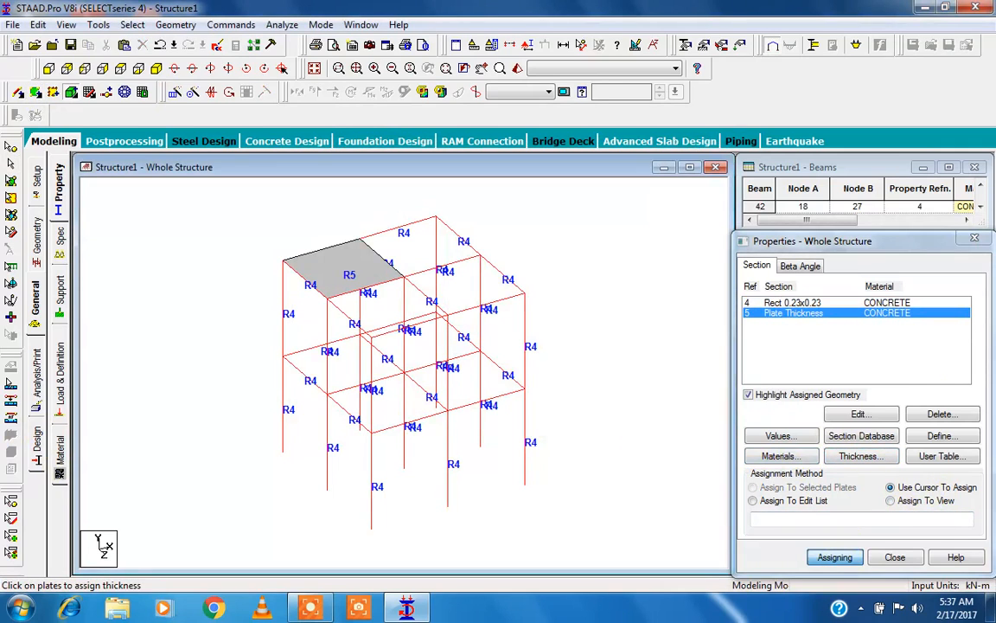
- Inspect the frame and roof plate in the 3D rendered view, then close it and end the cursor assignment
click(517, 68)
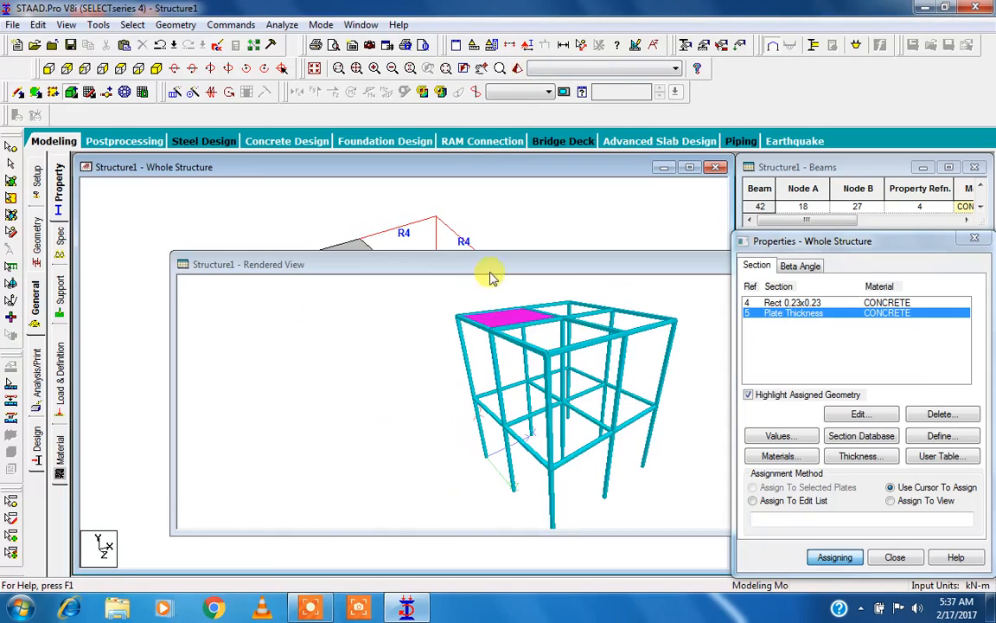
drag(496, 318, 594, 290)
drag(524, 270, 420, 276)
click(676, 282)
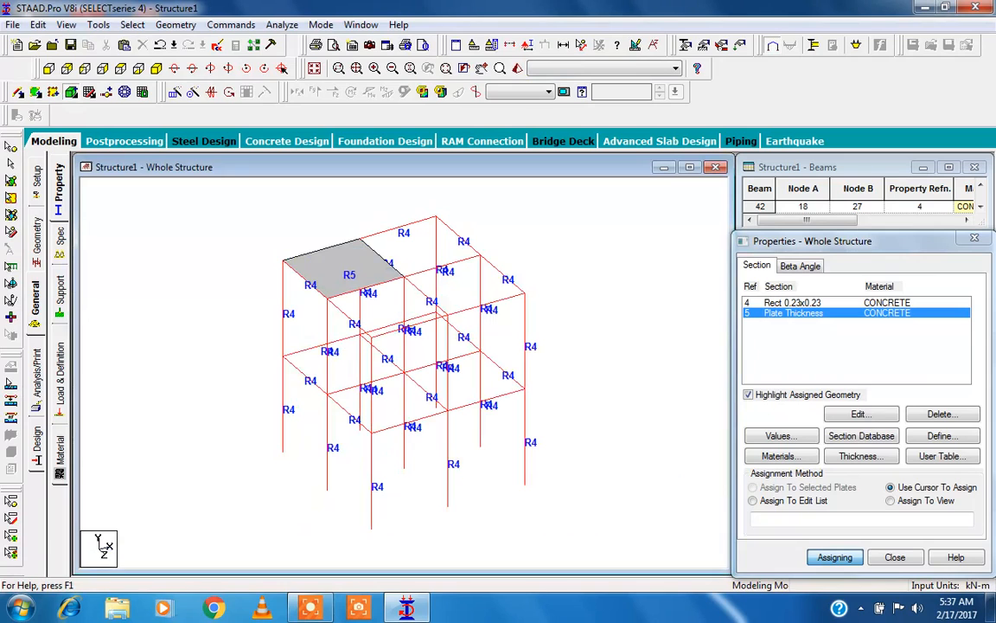
click(842, 558)
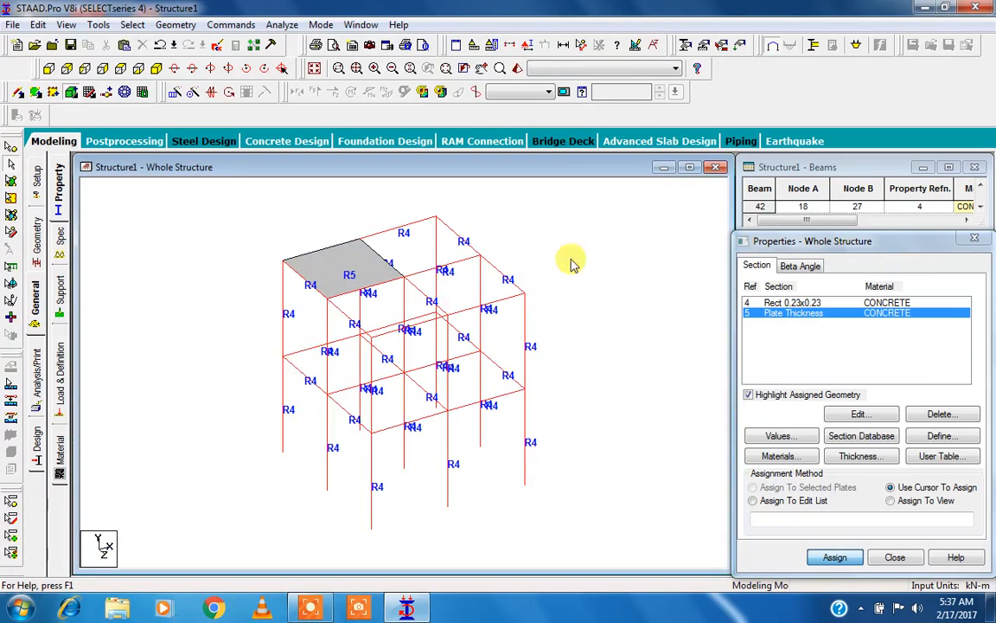
- Review the geometry, property and loading details of the rear roof beam in the right bay
double_click(424, 227)
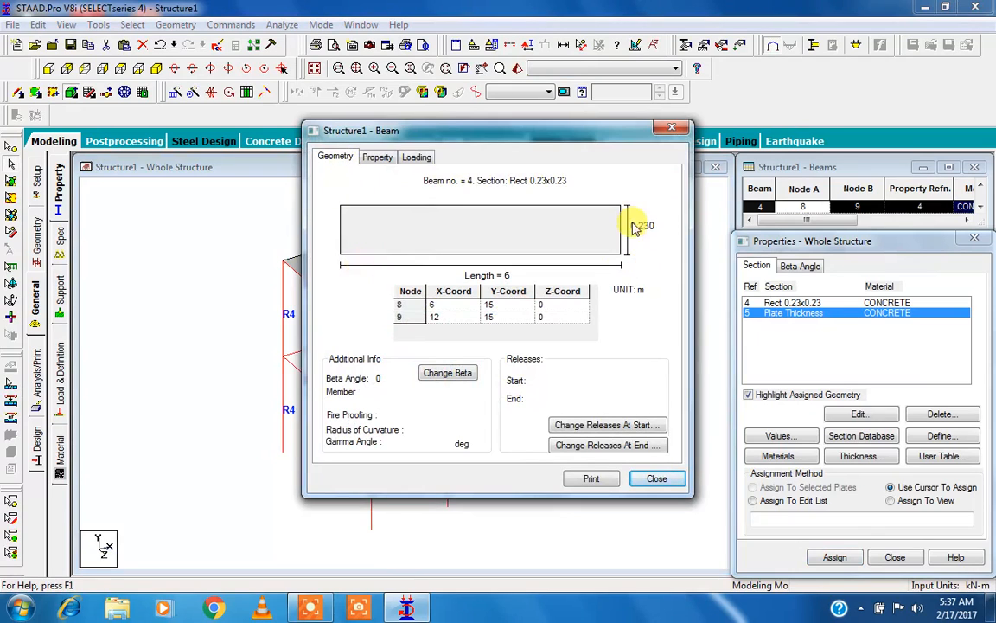
click(390, 157)
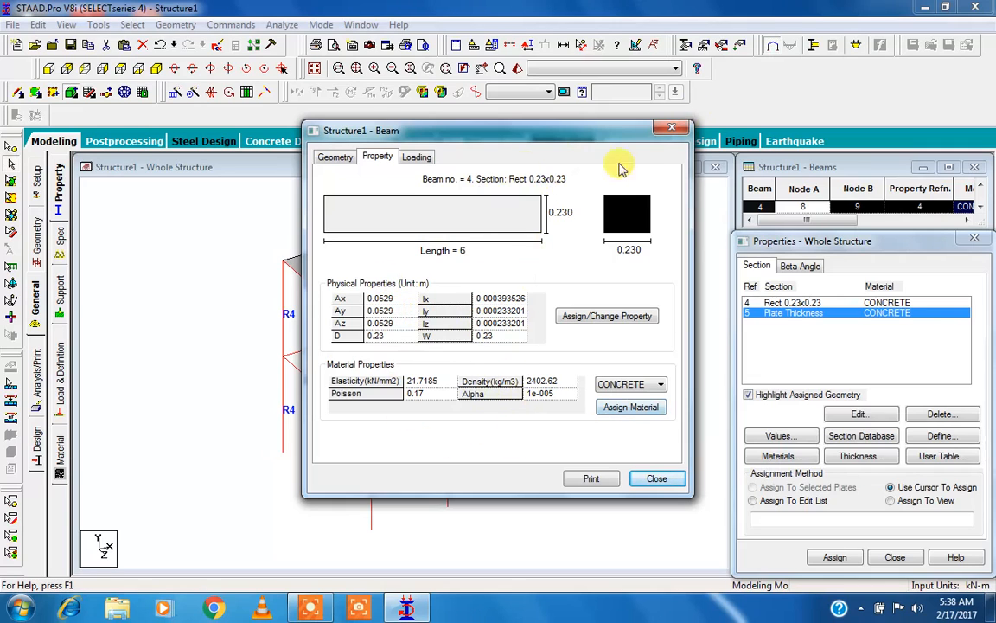
click(413, 157)
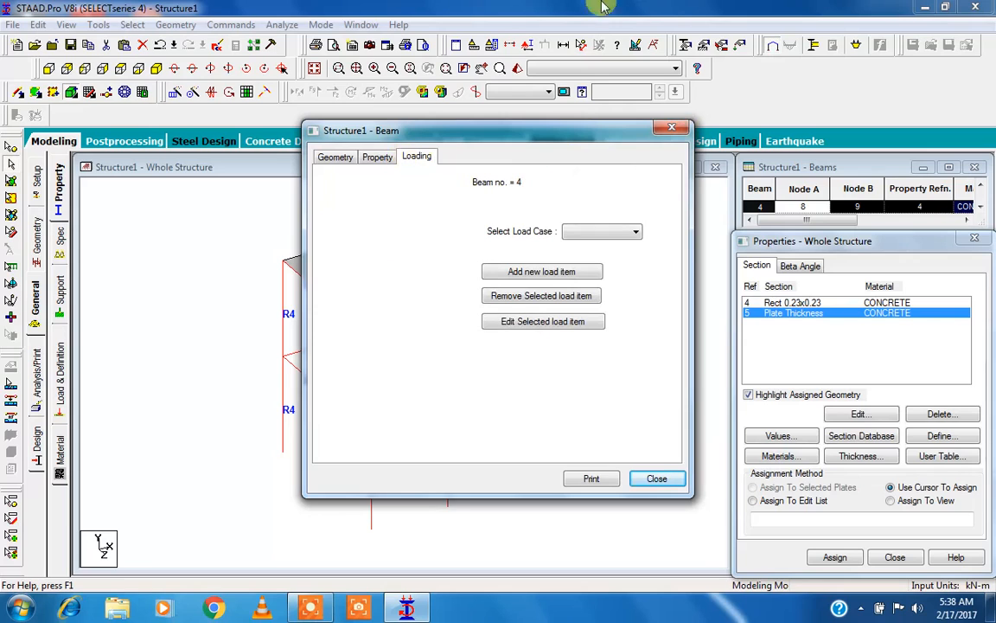
click(667, 130)
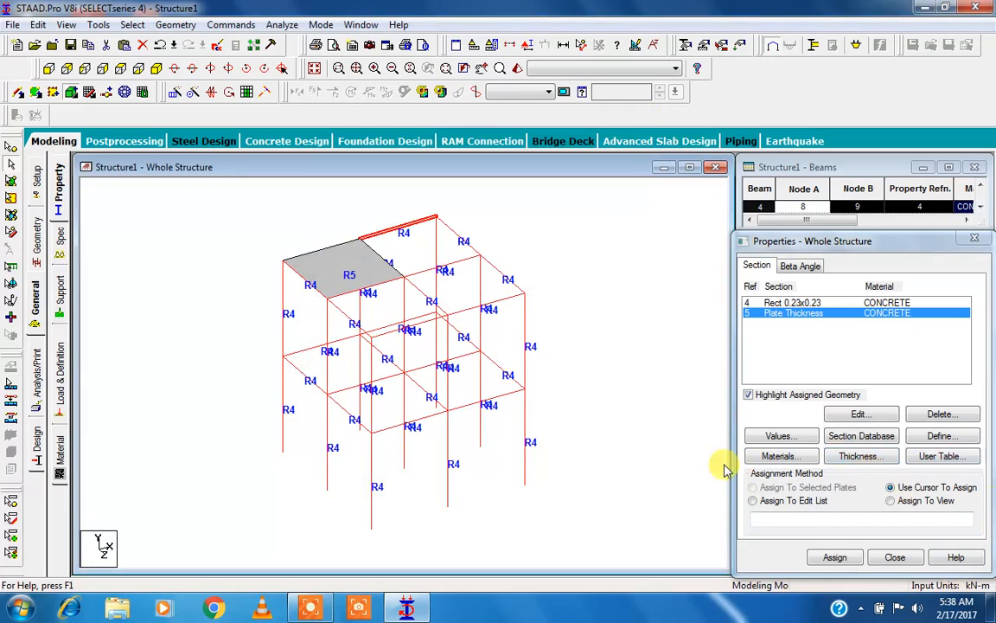
- Create a new user-provided section table with ANGLE as its section type
click(941, 456)
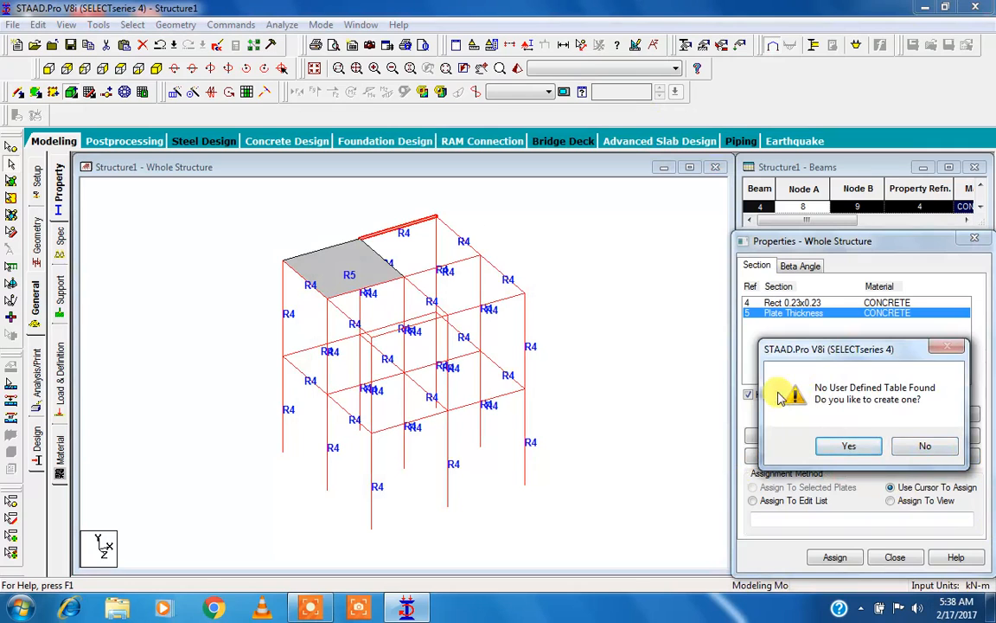
click(849, 445)
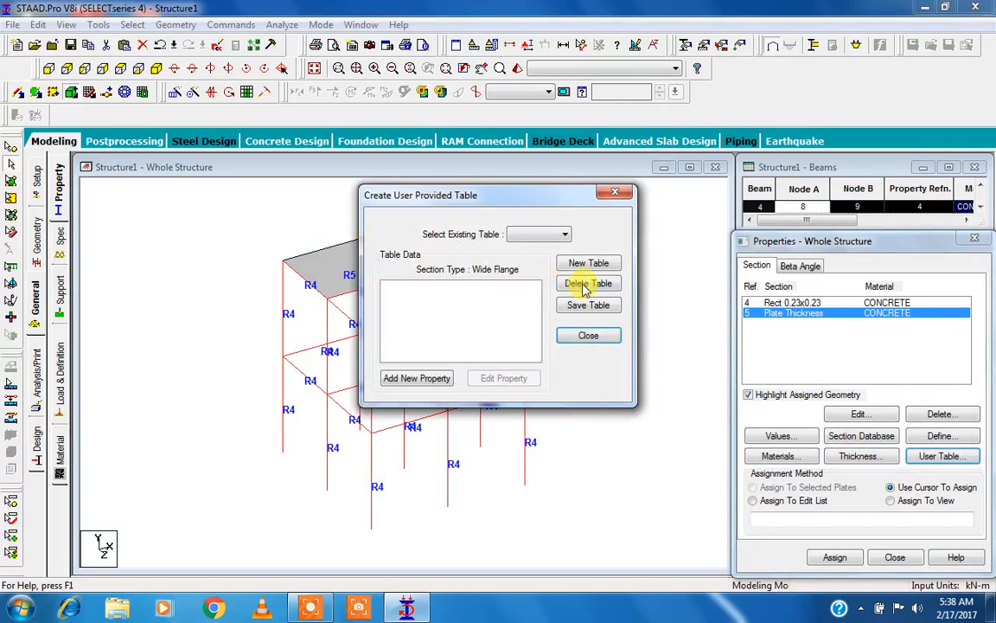
click(564, 265)
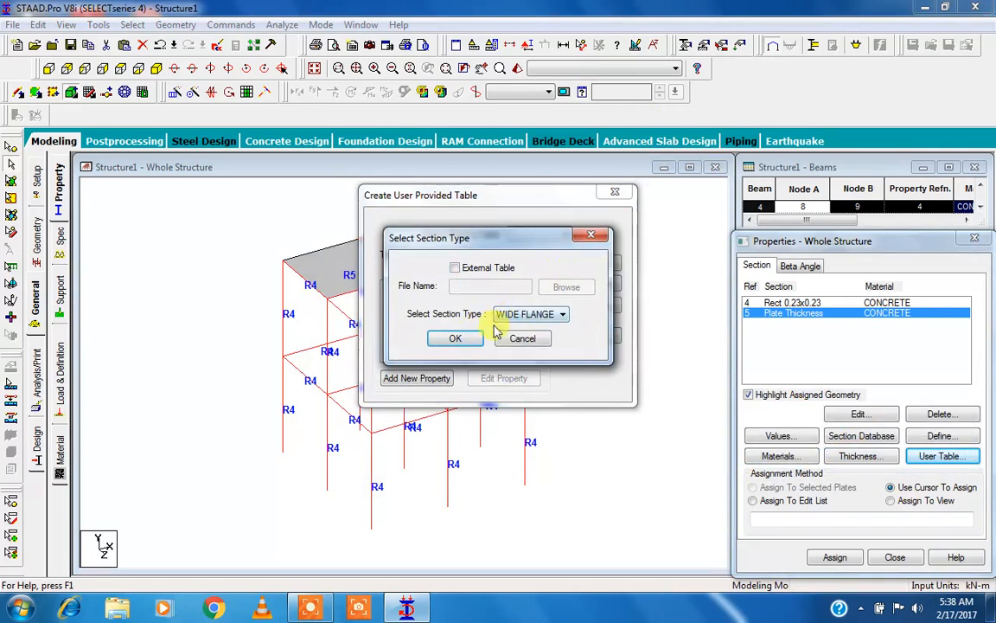
click(508, 315)
click(517, 350)
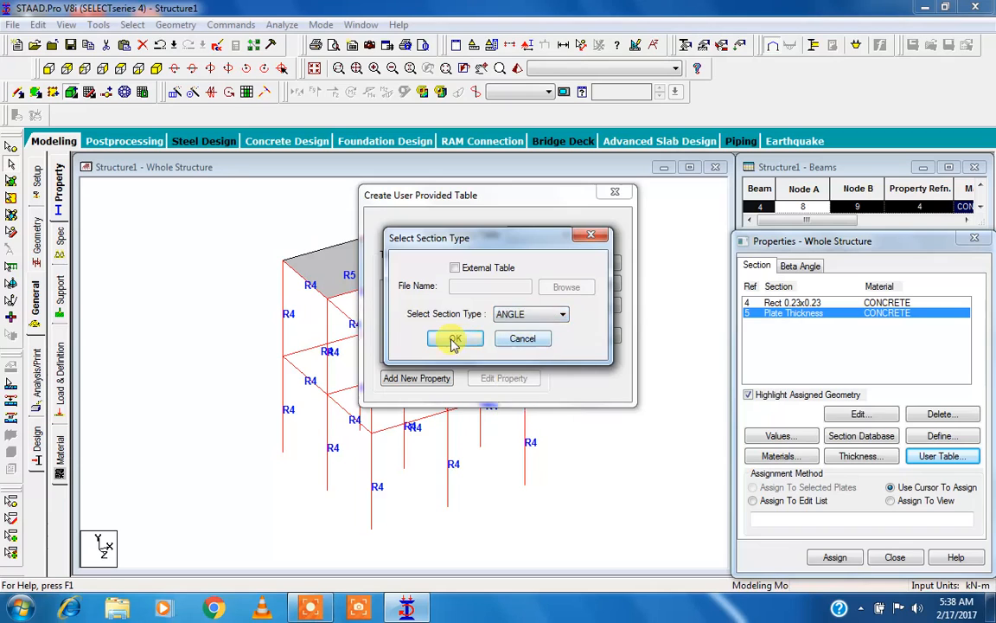
click(453, 340)
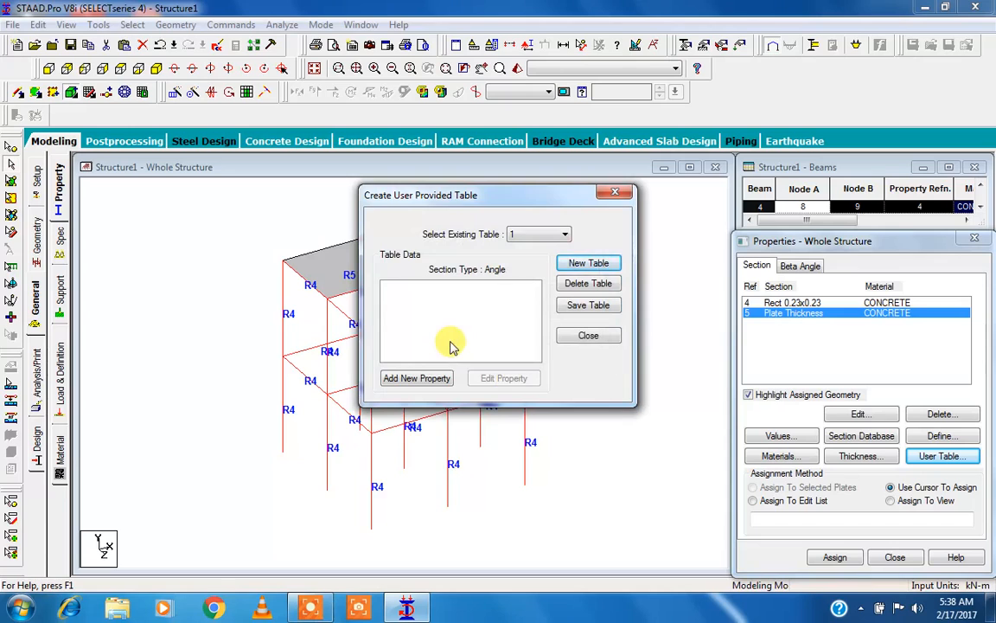
- Review the input fields for a new angle property, then cancel it and close the user-provided table
click(427, 381)
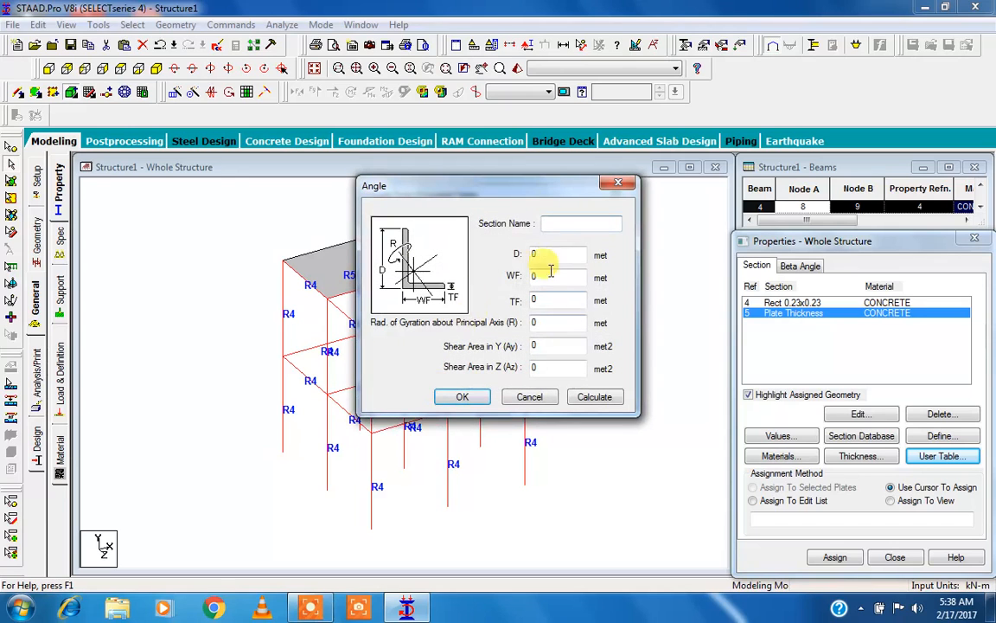
click(539, 277)
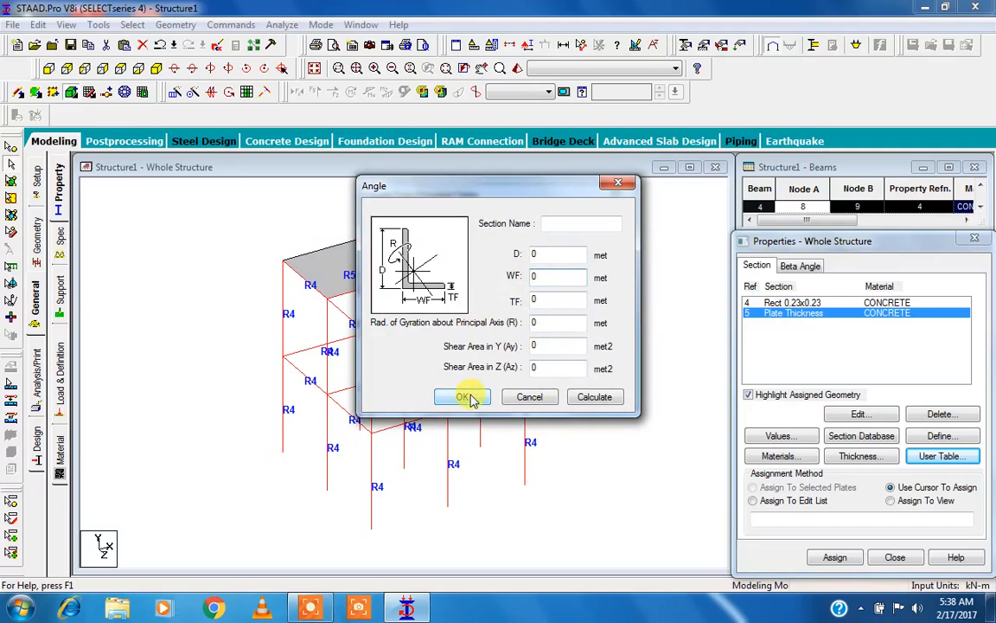
click(517, 398)
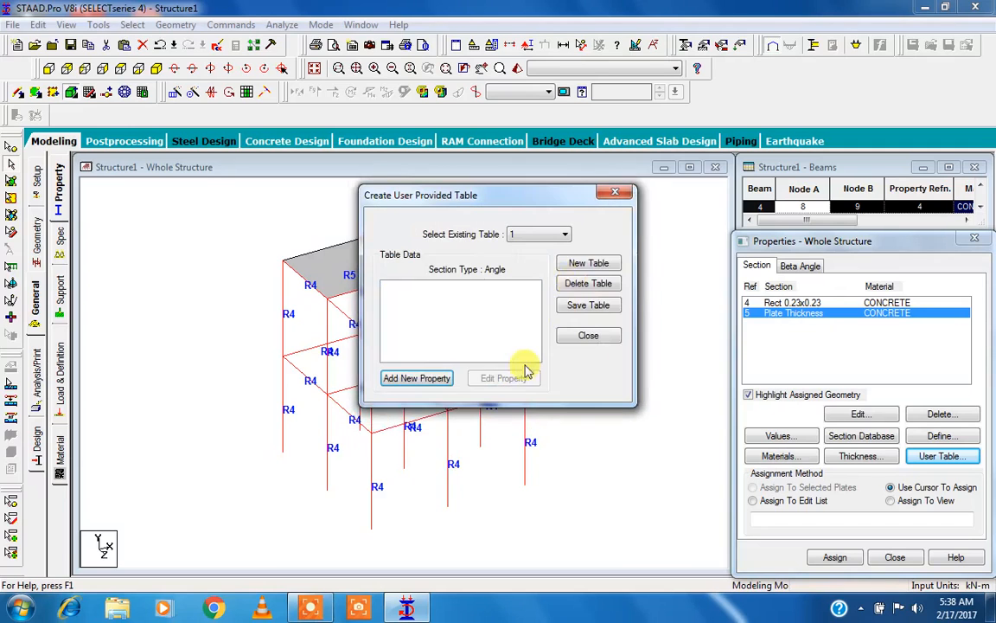
click(623, 196)
click(624, 273)
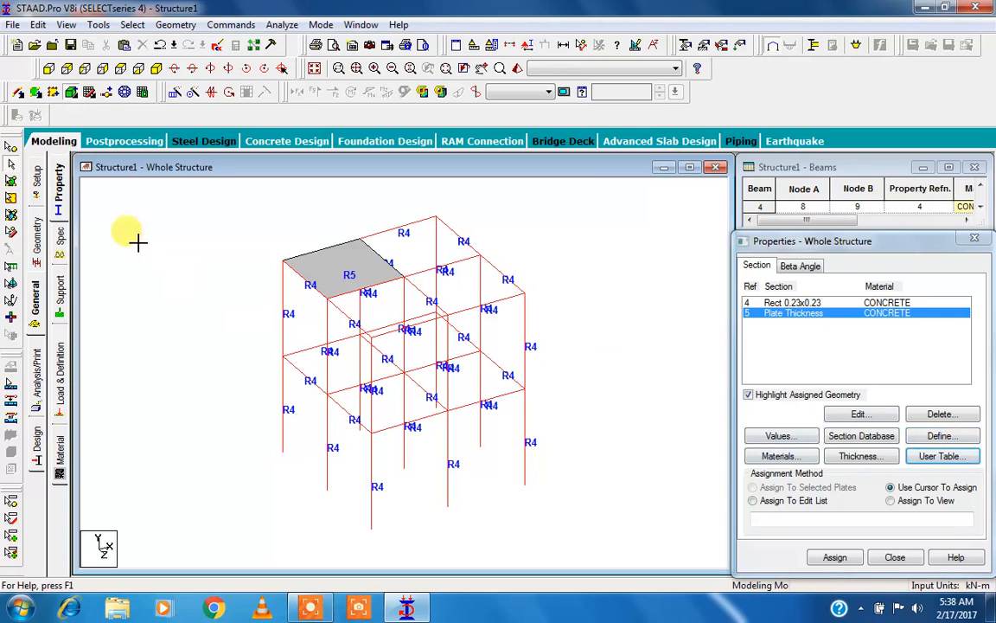
- Create a fixed support definition restraining all forces and moments
click(60, 181)
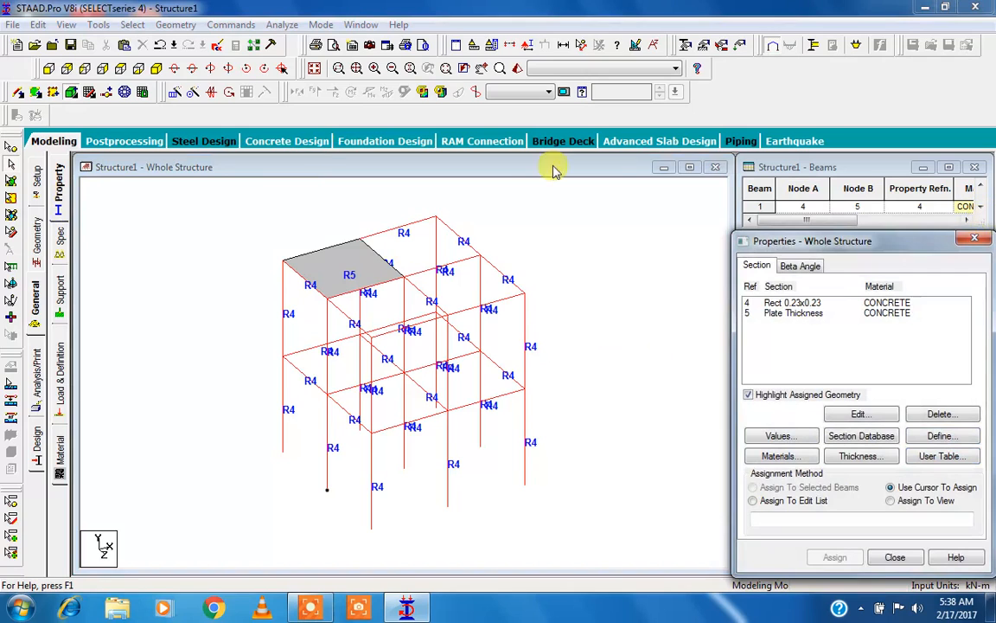
click(190, 221)
click(62, 306)
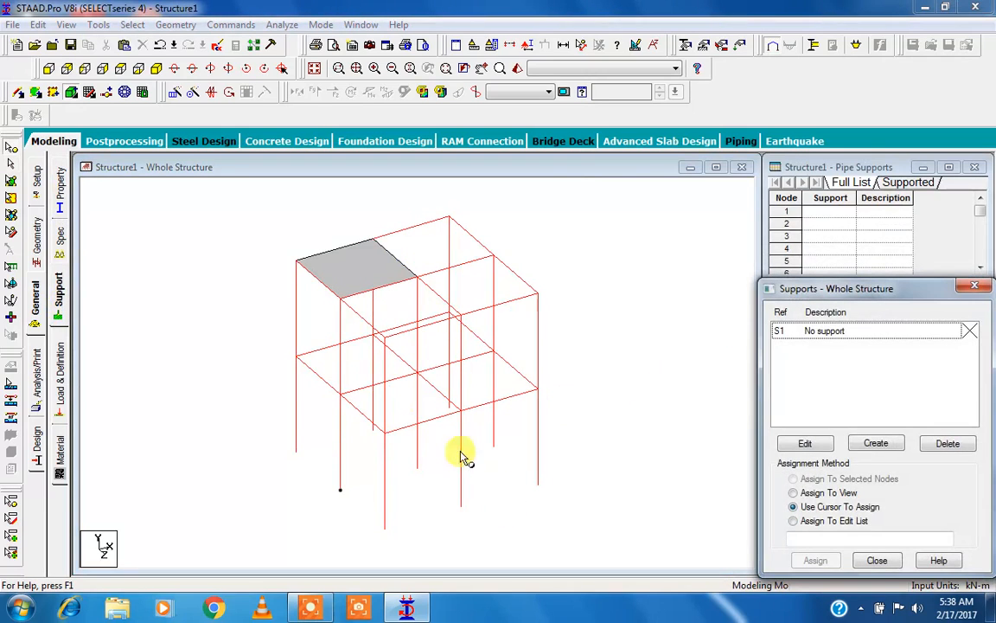
click(876, 444)
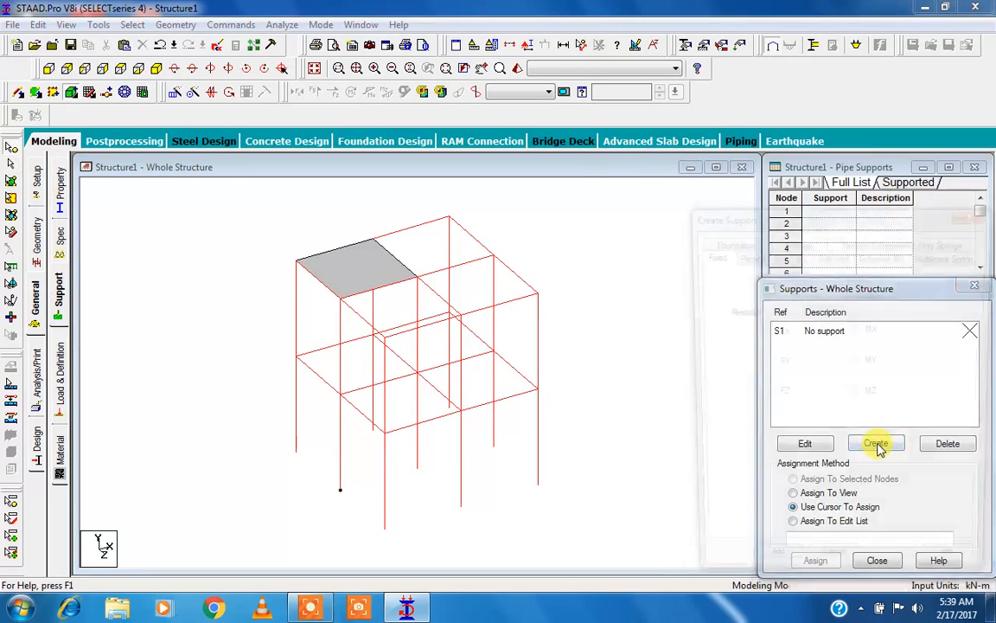
drag(794, 216, 714, 127)
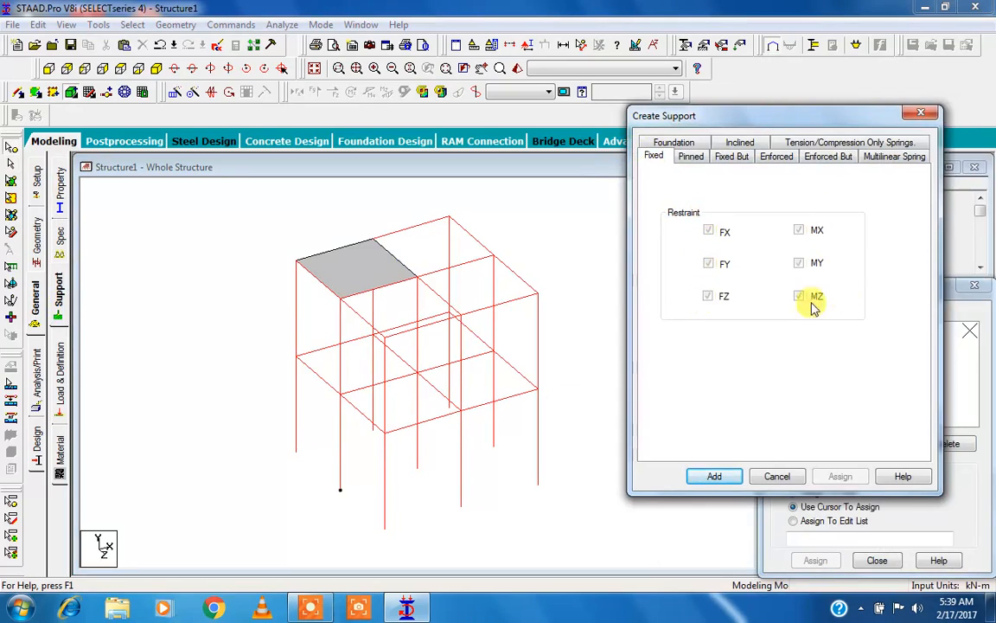
click(716, 478)
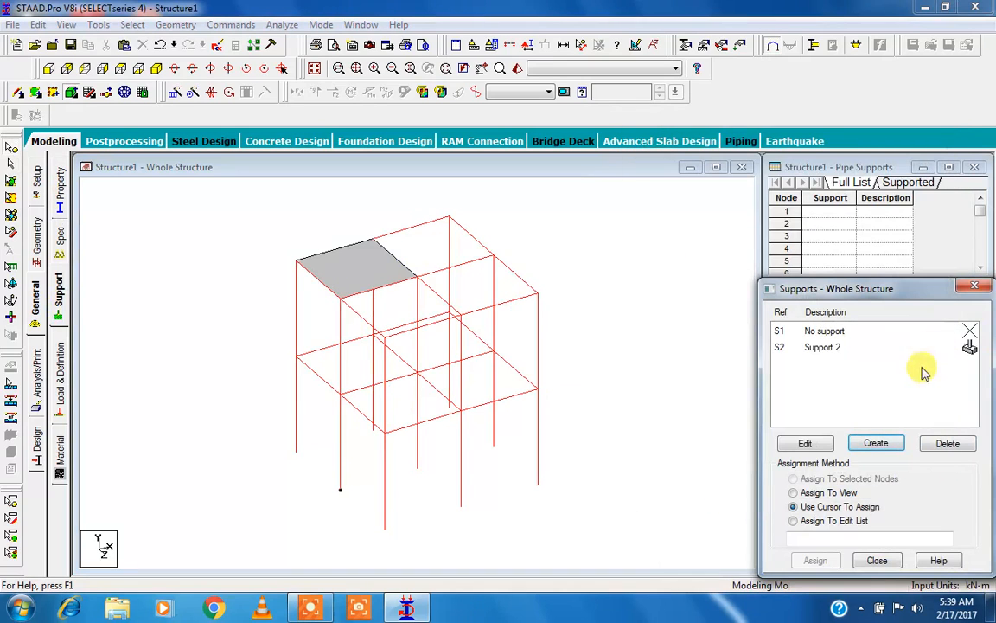
- Create a pinned support definition
click(875, 444)
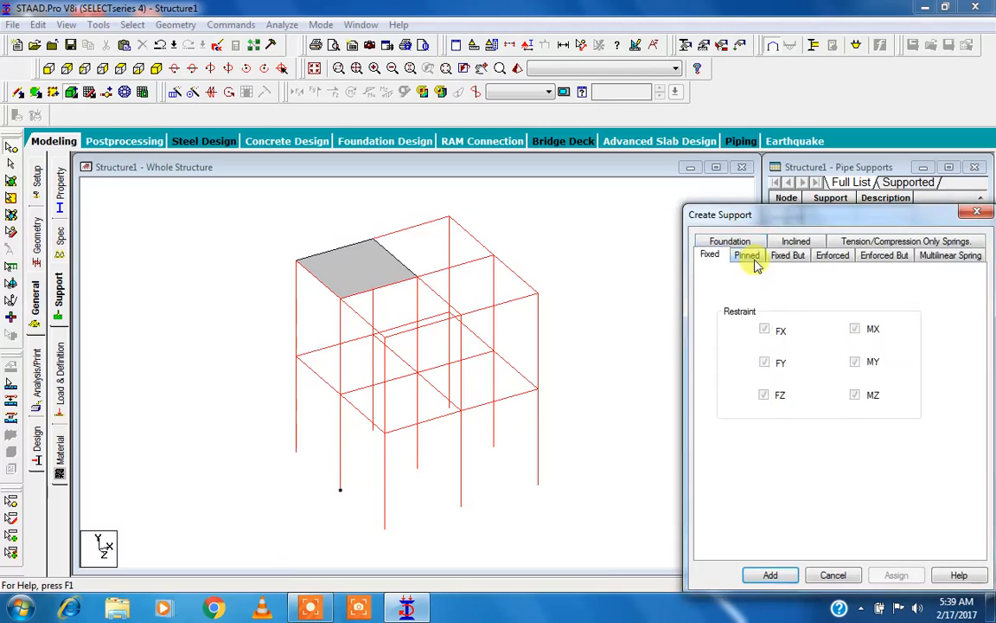
click(749, 256)
click(771, 575)
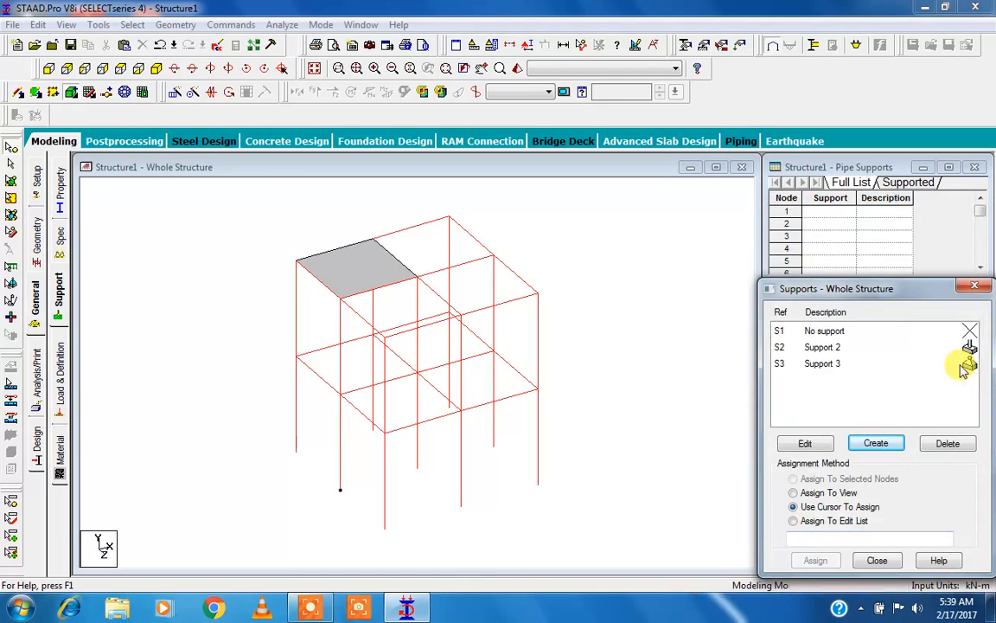
- Create a Fixed But support definition that releases FX, FZ, MX, MY and MZ
click(875, 443)
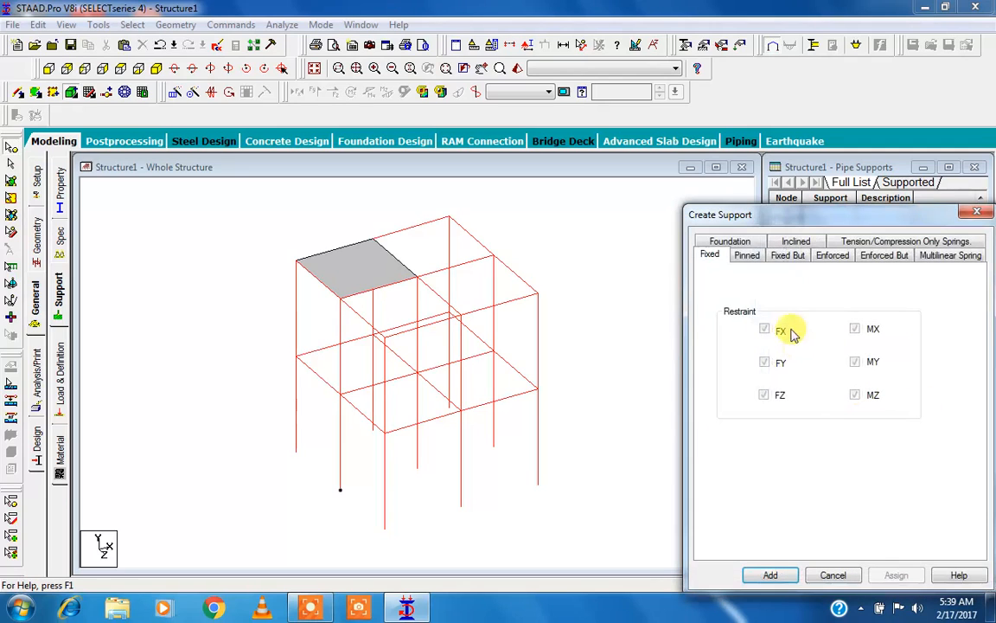
click(784, 257)
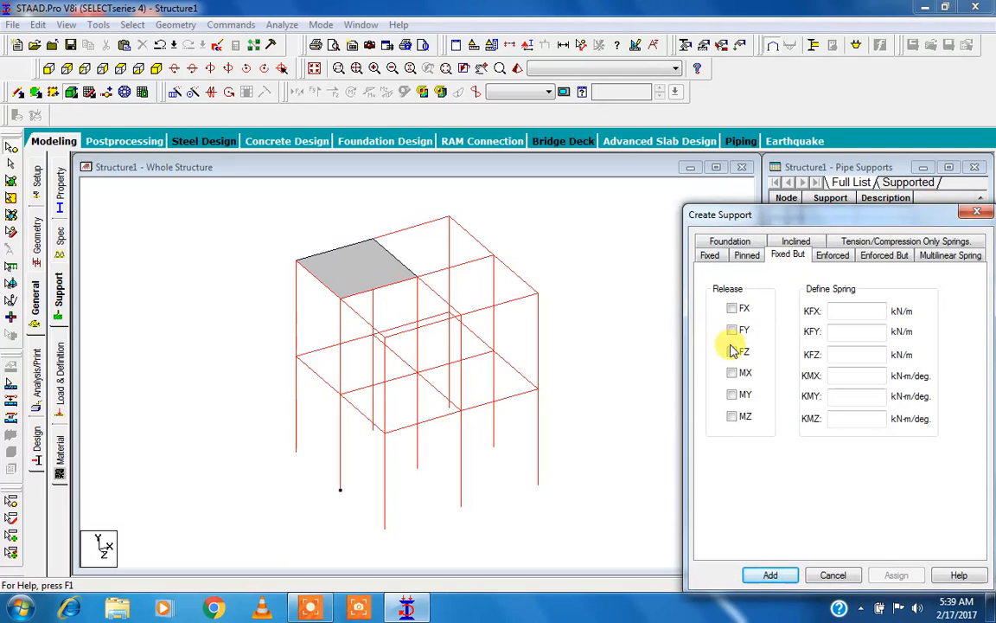
click(732, 310)
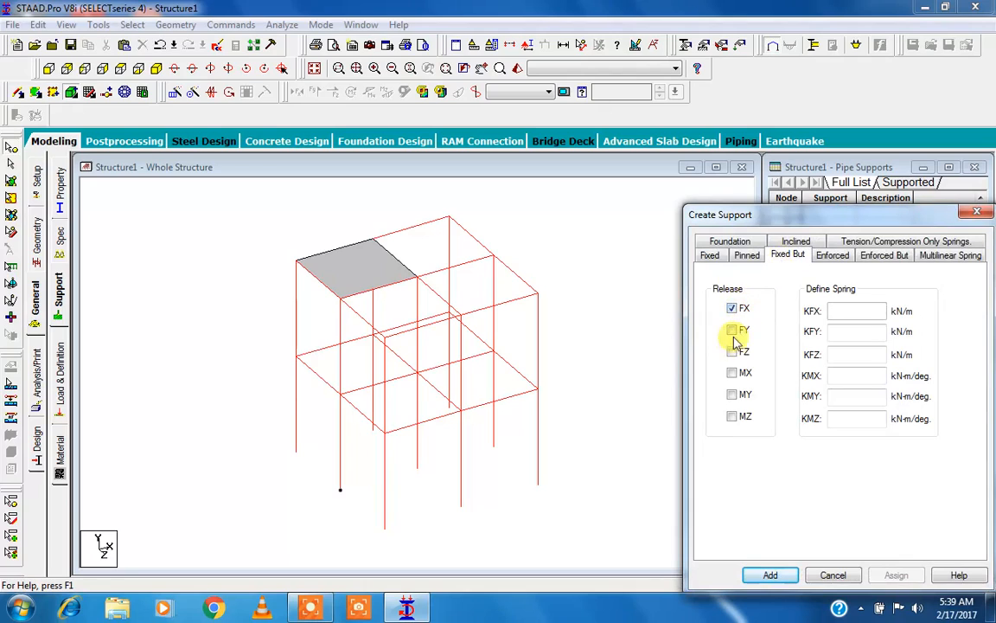
click(733, 352)
click(732, 373)
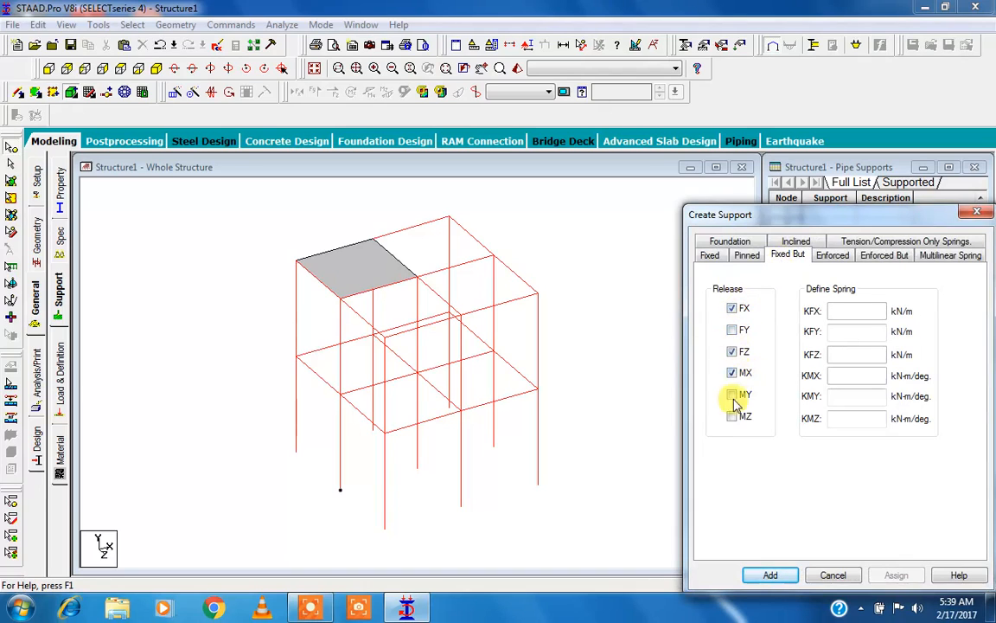
click(732, 416)
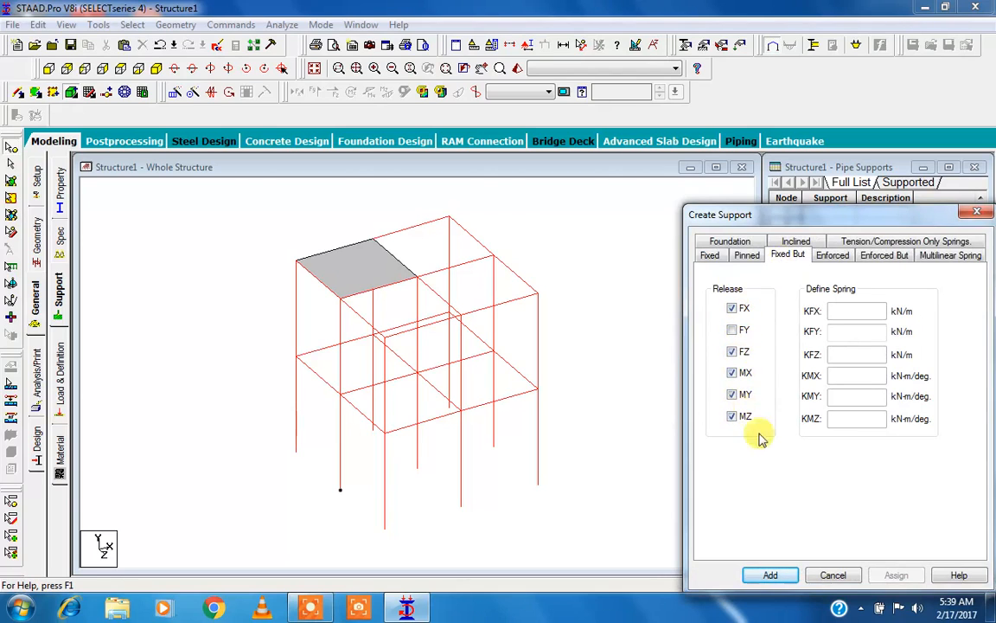
click(773, 574)
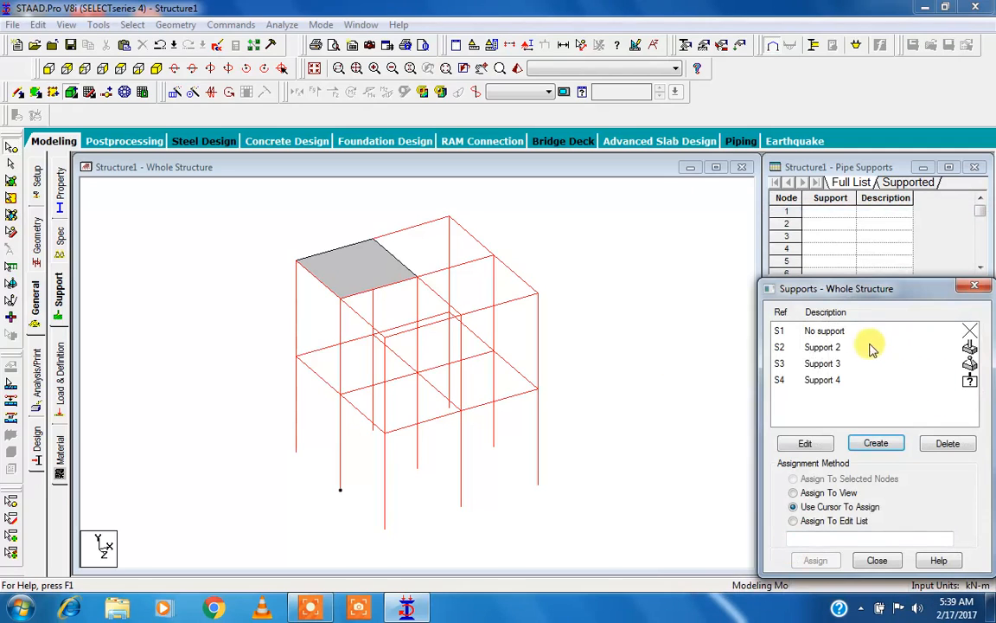
- Delete the pinned and Fixed But support definitions, confirming each deletion
click(835, 347)
click(843, 364)
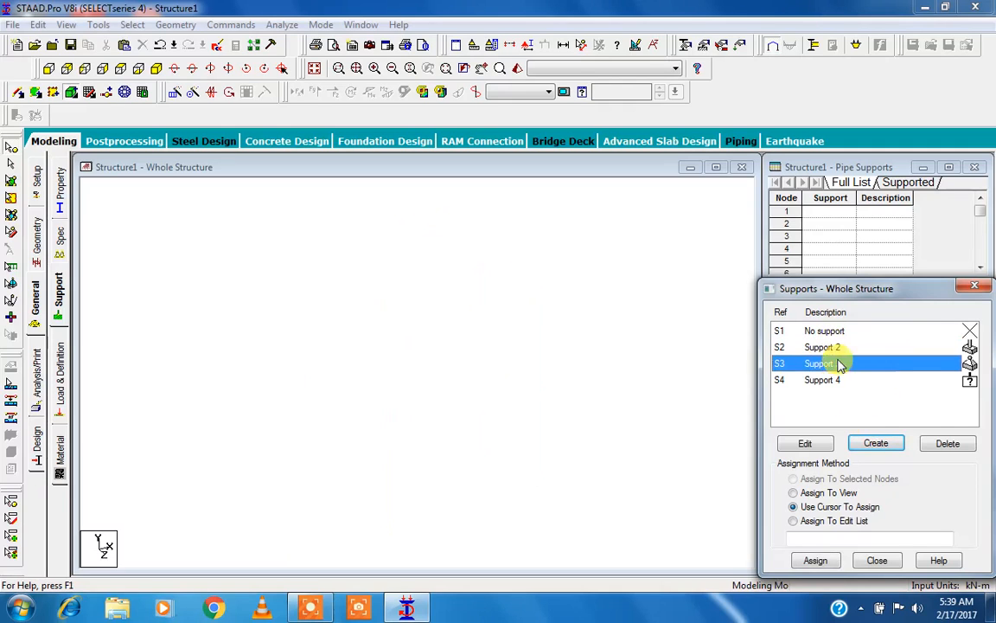
click(946, 441)
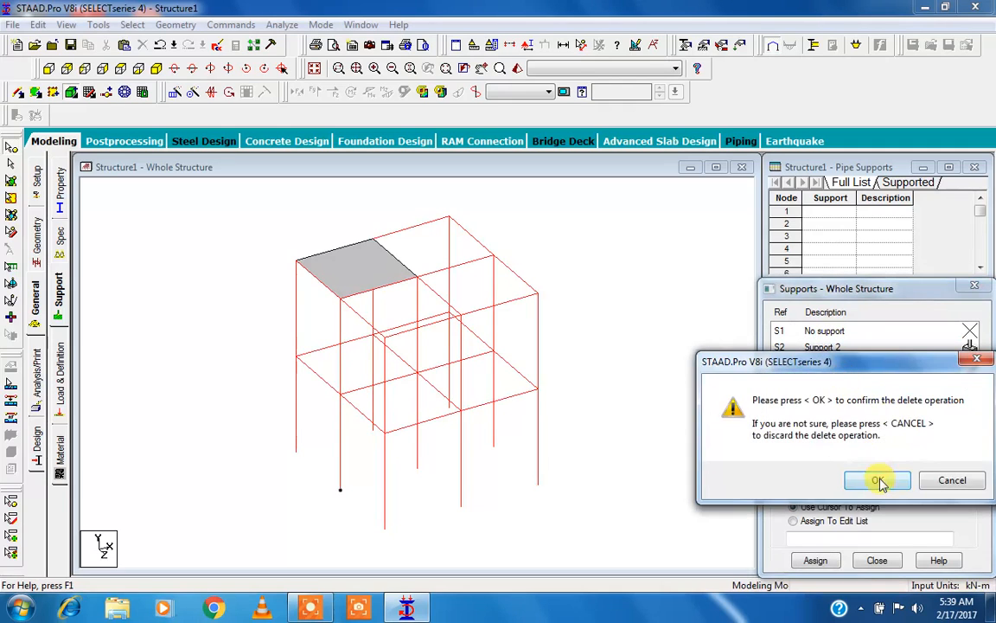
click(880, 483)
click(944, 442)
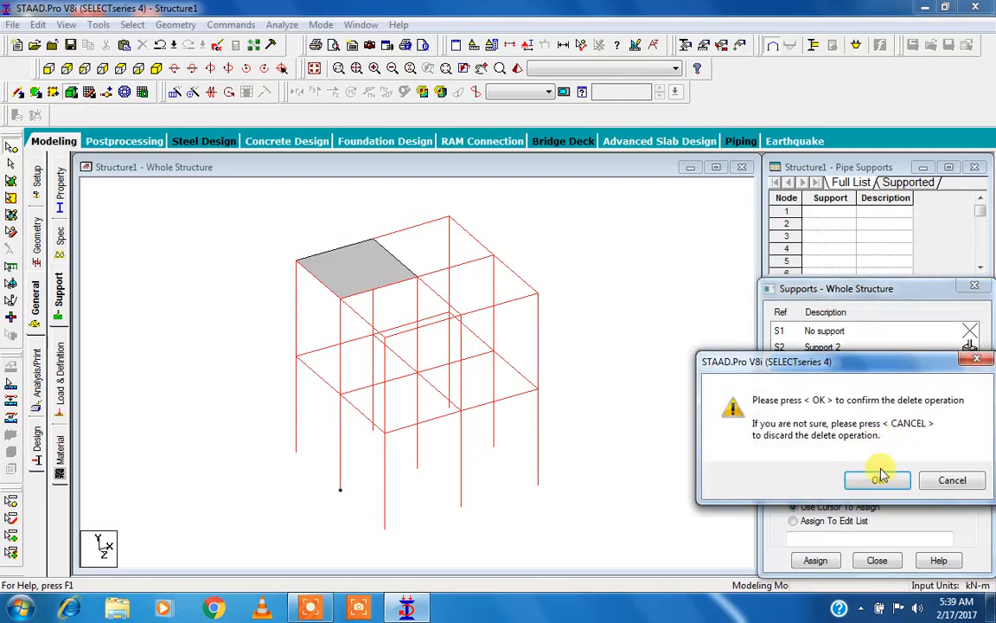
click(878, 479)
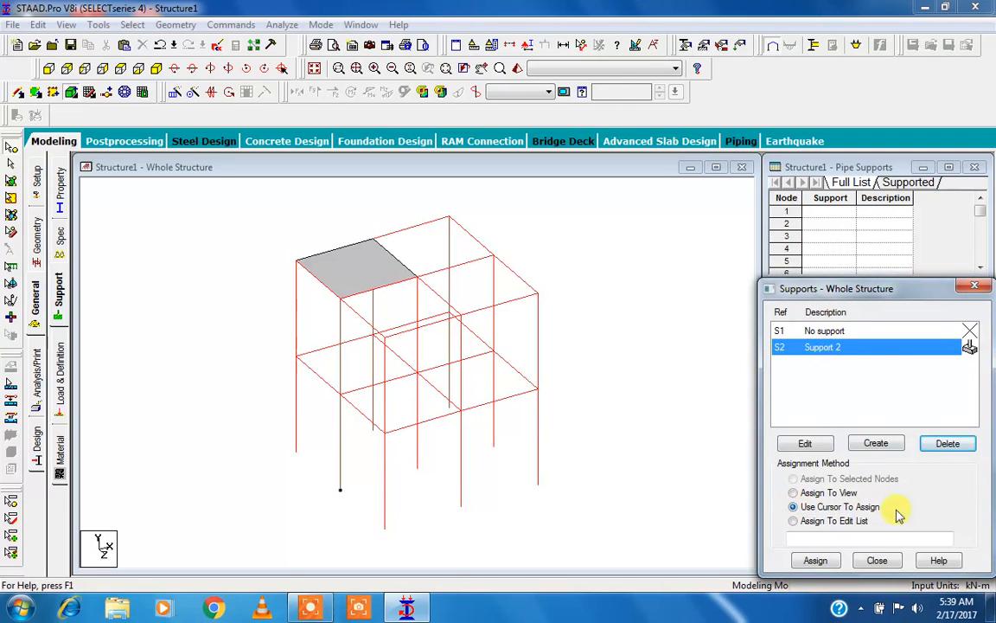
- Assign the fixed support with the cursor to the base nodes of the three front columns, nodes 19 to 21
click(813, 561)
click(385, 530)
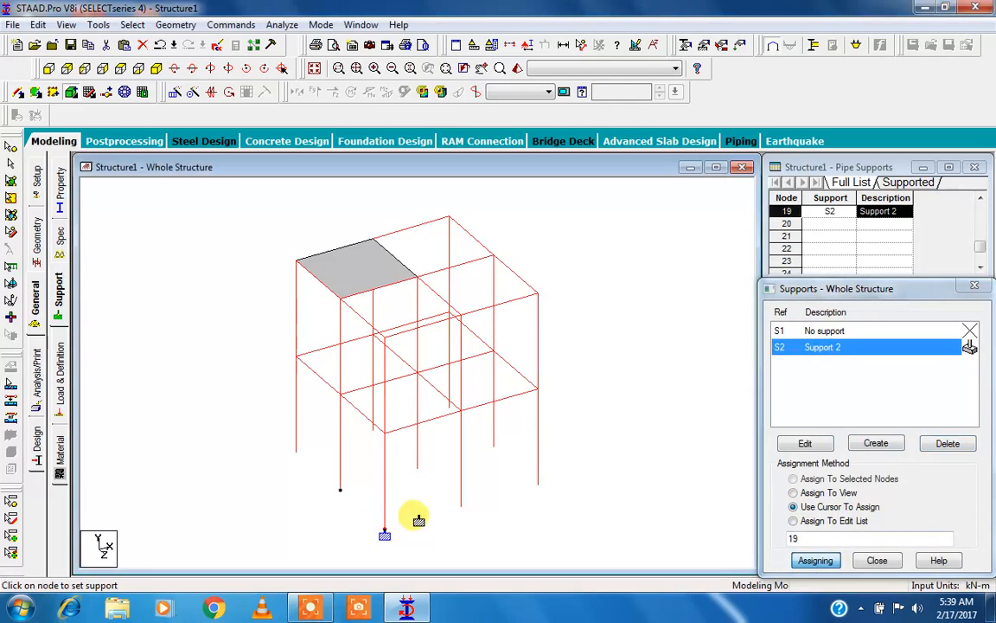
click(460, 507)
click(537, 484)
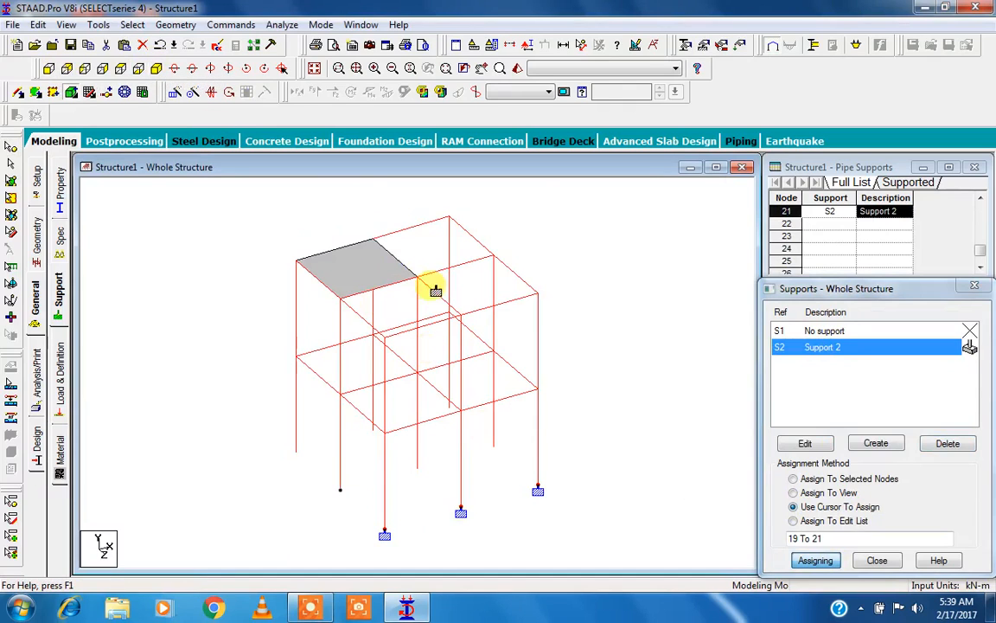
- Decline the auto save, select all column base nodes in an elevation view and assign the fixed support to them
click(51, 69)
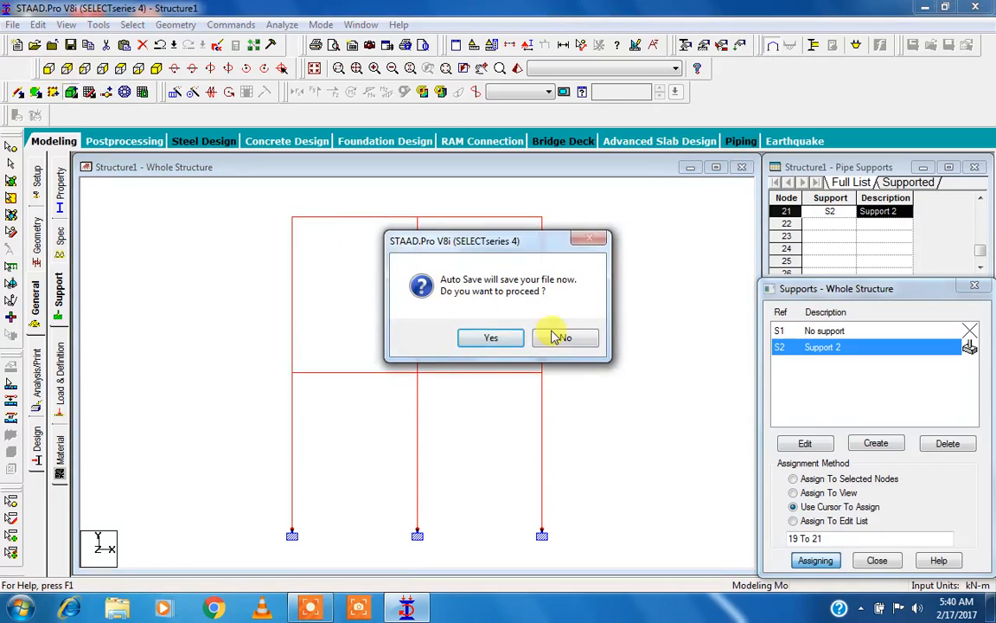
click(562, 337)
click(104, 68)
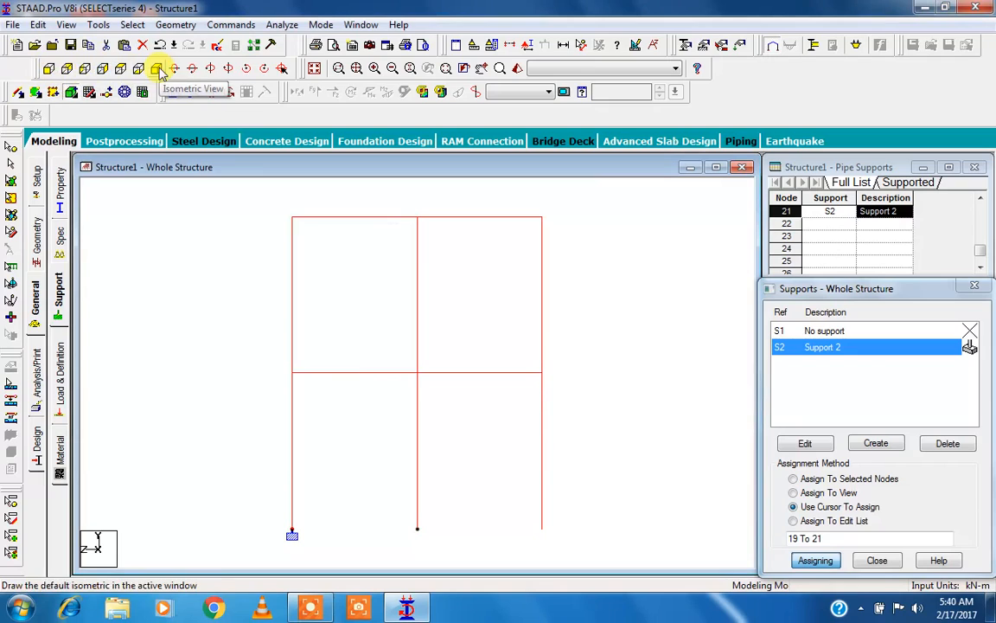
click(67, 68)
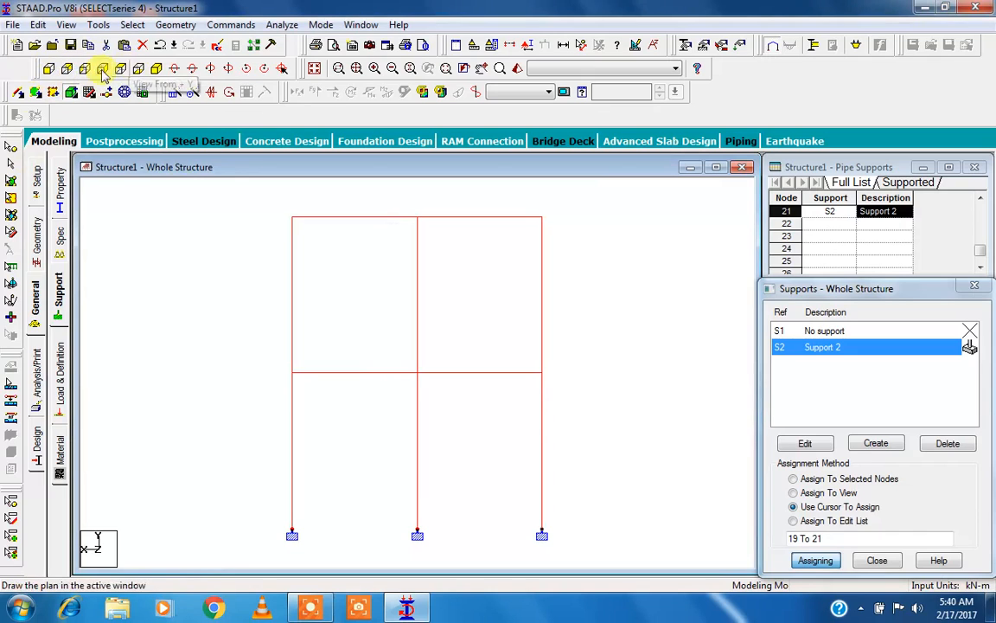
click(10, 146)
drag(247, 511, 581, 550)
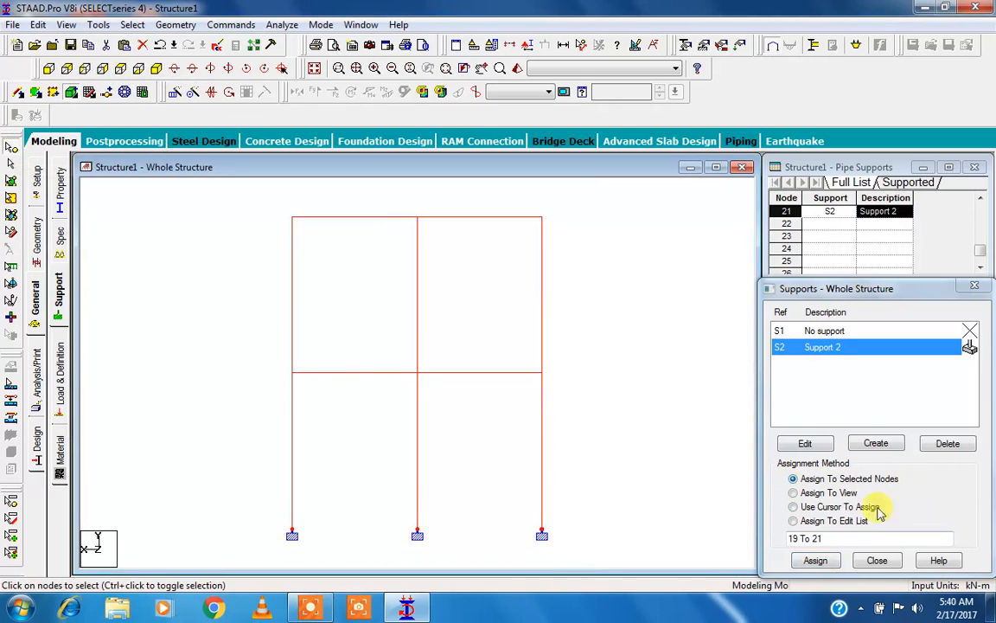
click(815, 560)
click(852, 469)
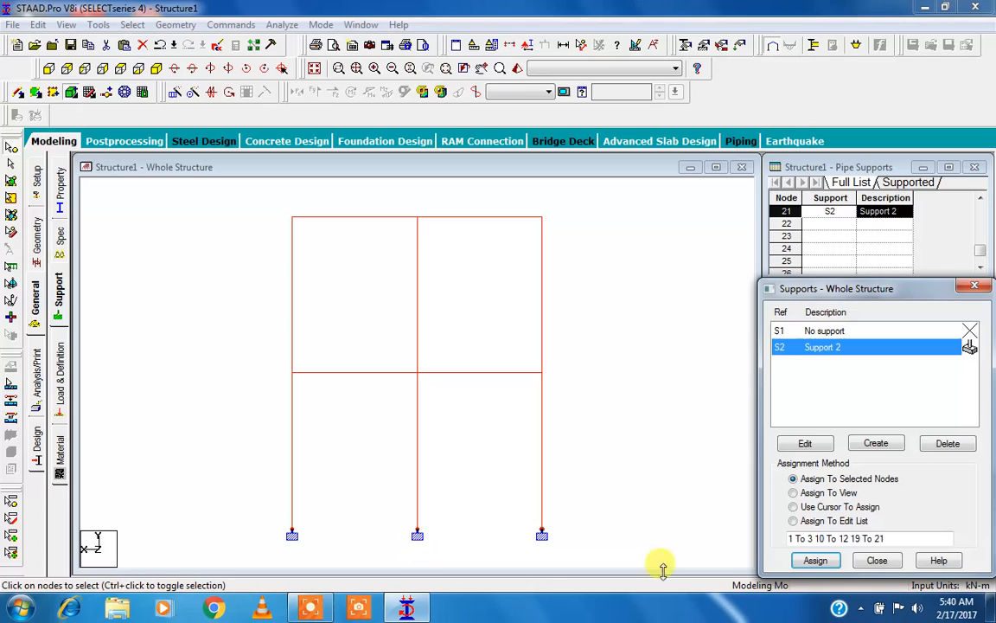
- Inspect the supports at the column bases from several rotated viewpoints, then restore the isometric view
click(157, 68)
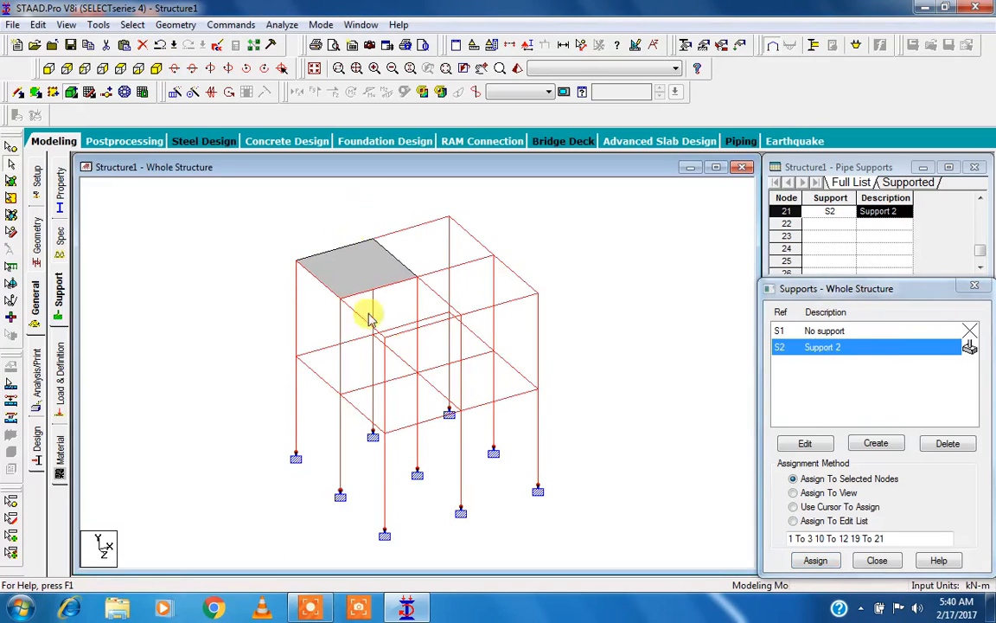
click(175, 73)
click(176, 72)
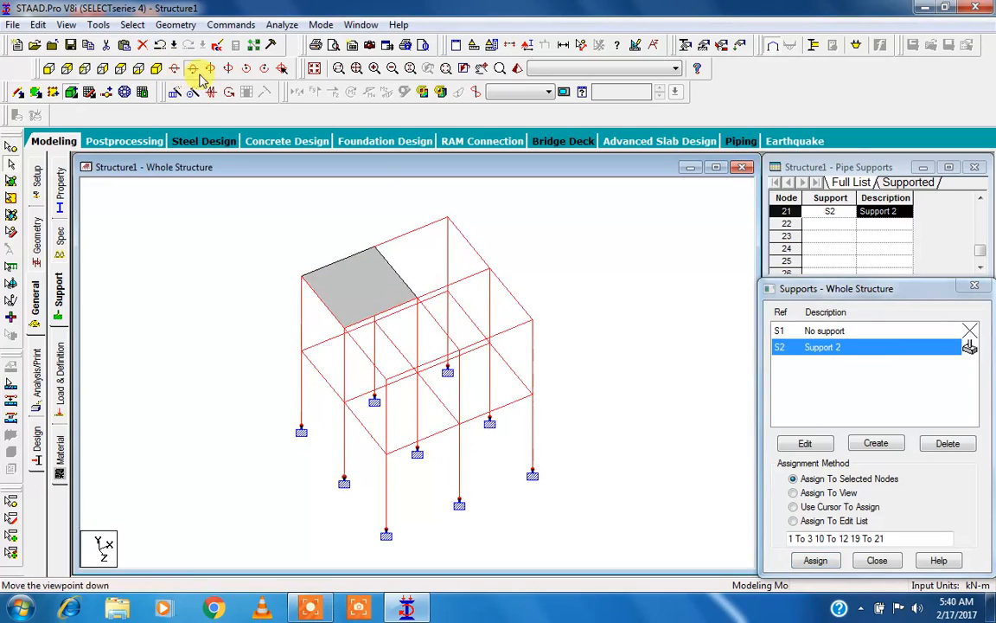
click(193, 73)
click(194, 72)
click(193, 73)
click(210, 72)
click(209, 73)
click(209, 73)
click(228, 70)
click(229, 70)
click(228, 70)
click(245, 69)
click(263, 70)
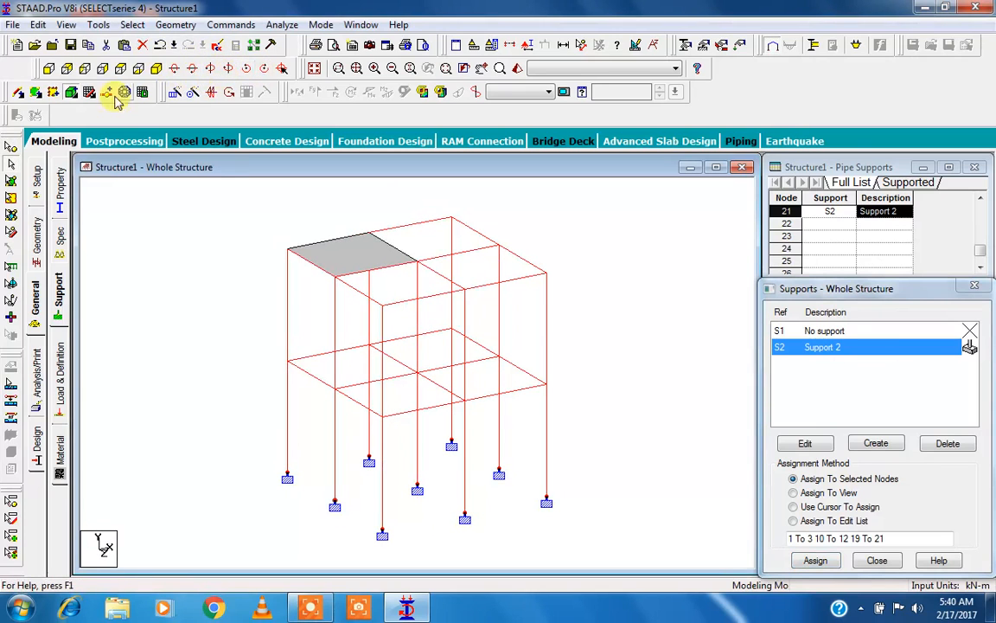
click(157, 71)
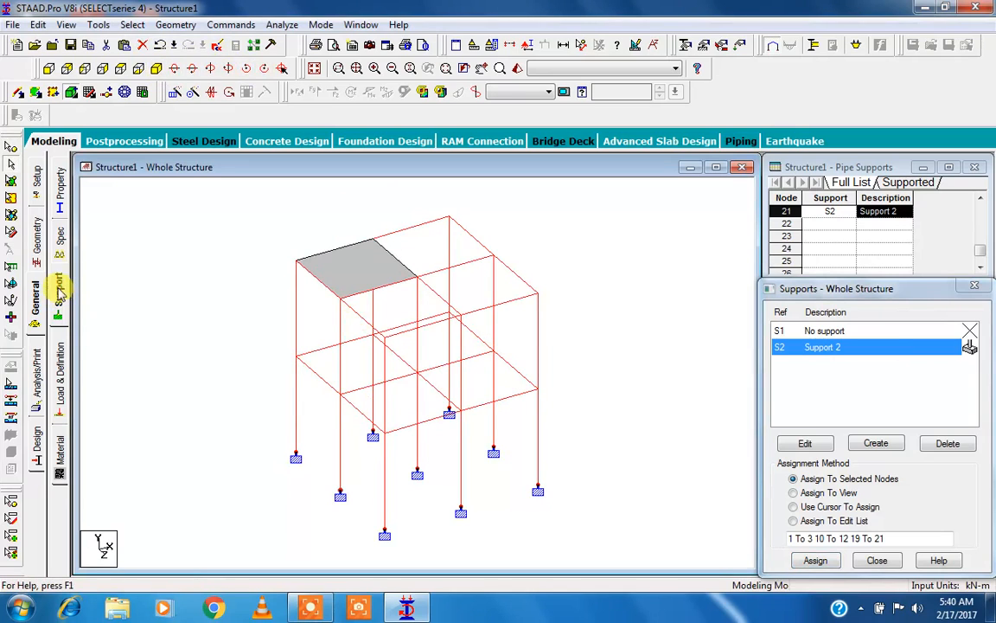
click(326, 609)
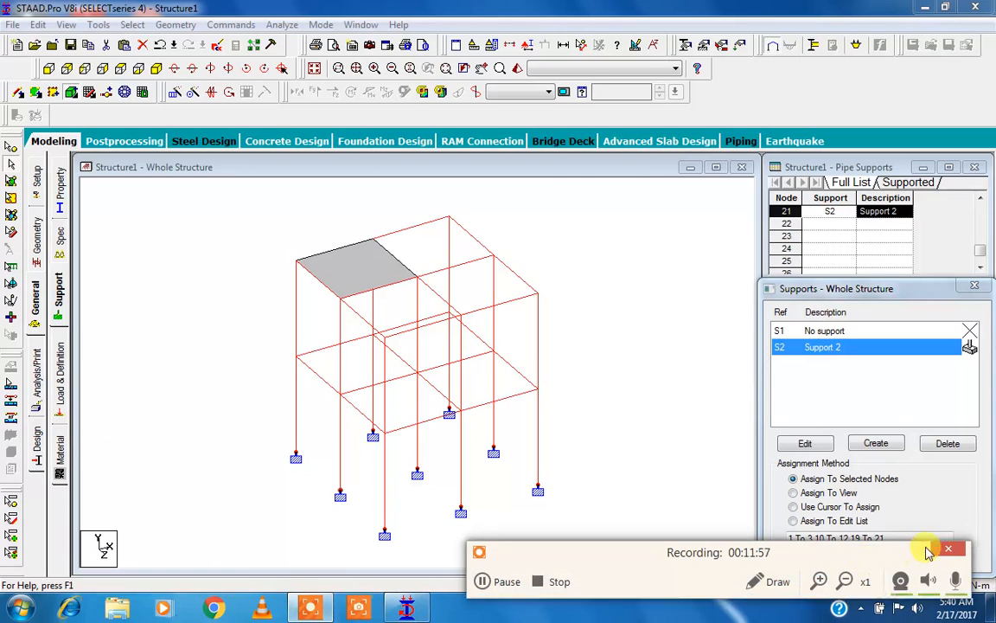
click(948, 548)
- Add primary load case 1 with loading type Dead and the title DAED LOAD
click(63, 378)
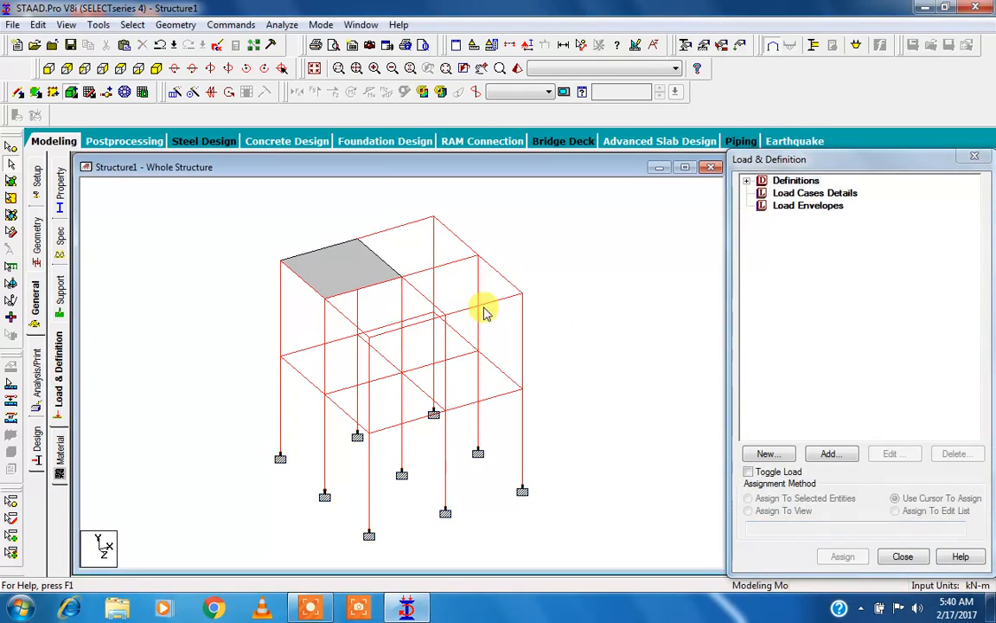
scroll(498, 346, down, 2)
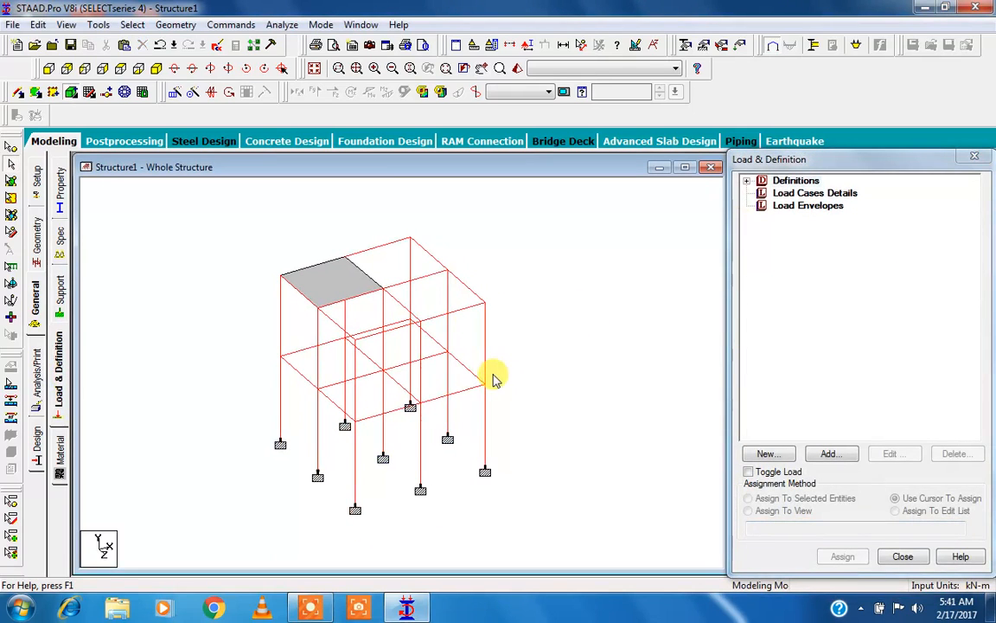
scroll(389, 337, up, 1)
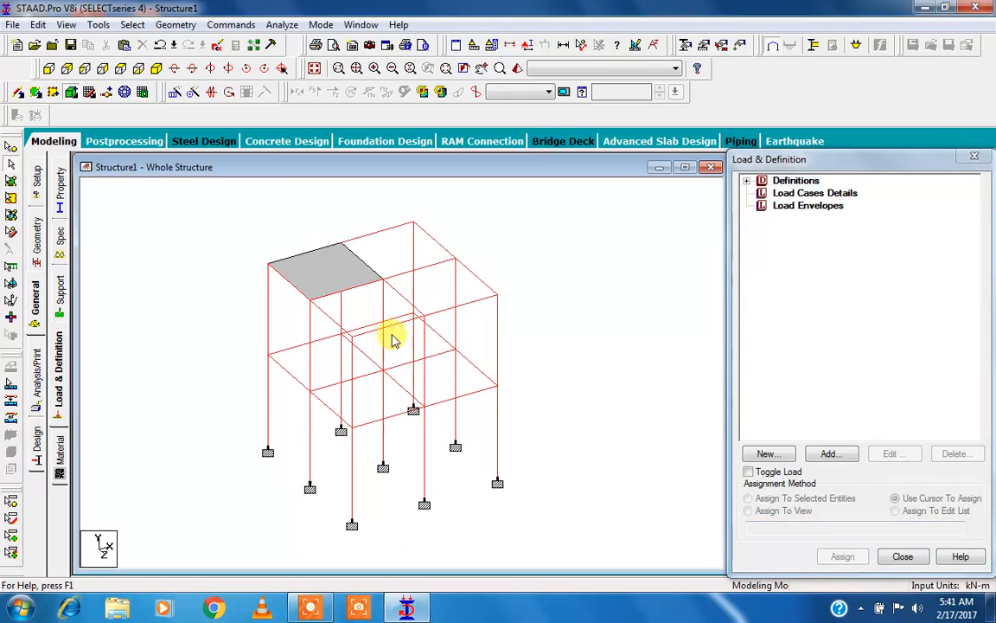
click(834, 195)
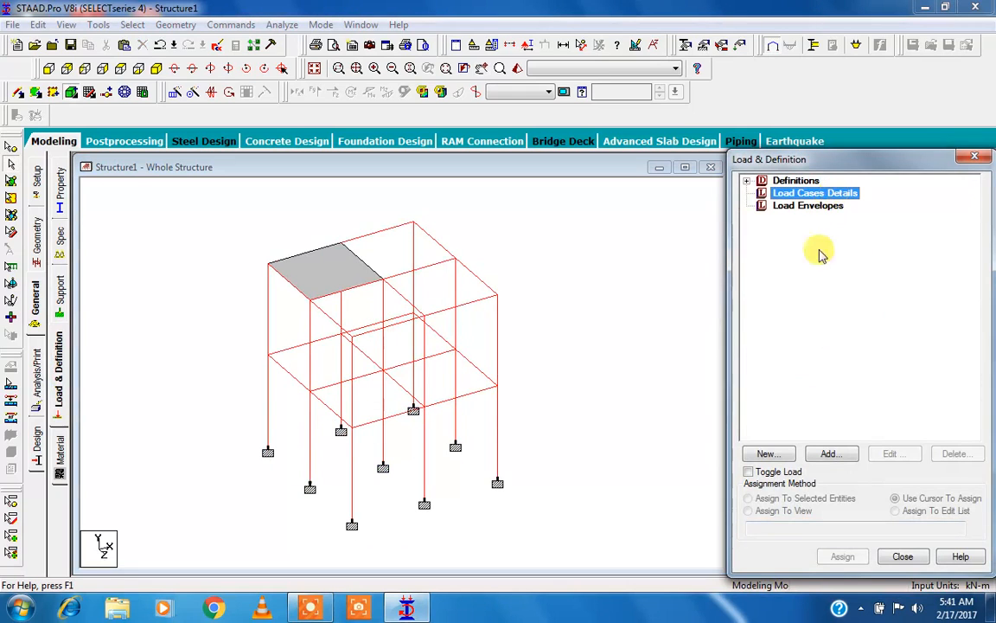
click(828, 453)
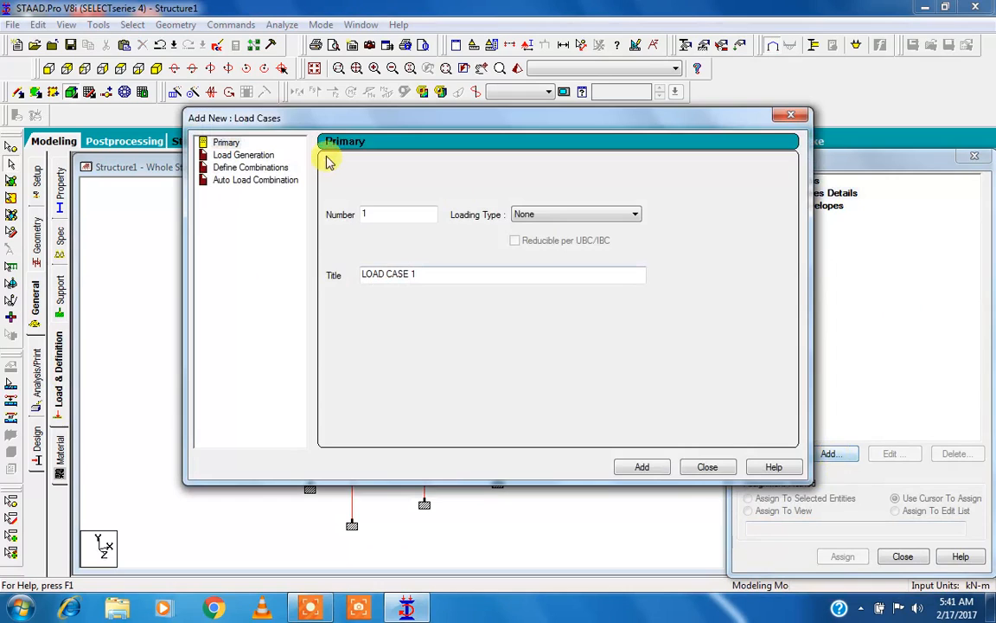
drag(385, 116, 405, 131)
click(595, 232)
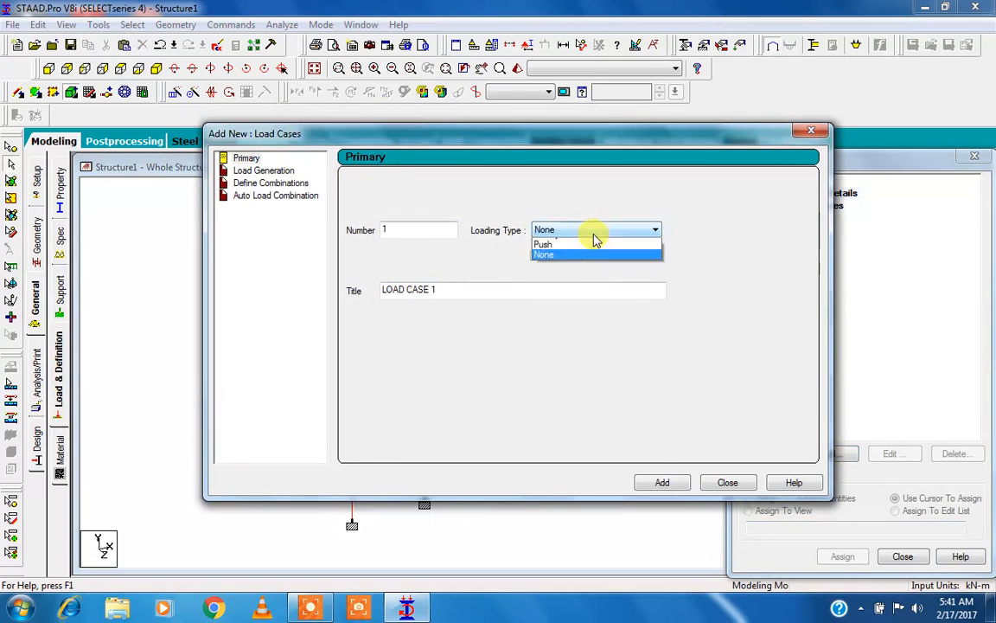
click(595, 249)
drag(475, 289, 351, 285)
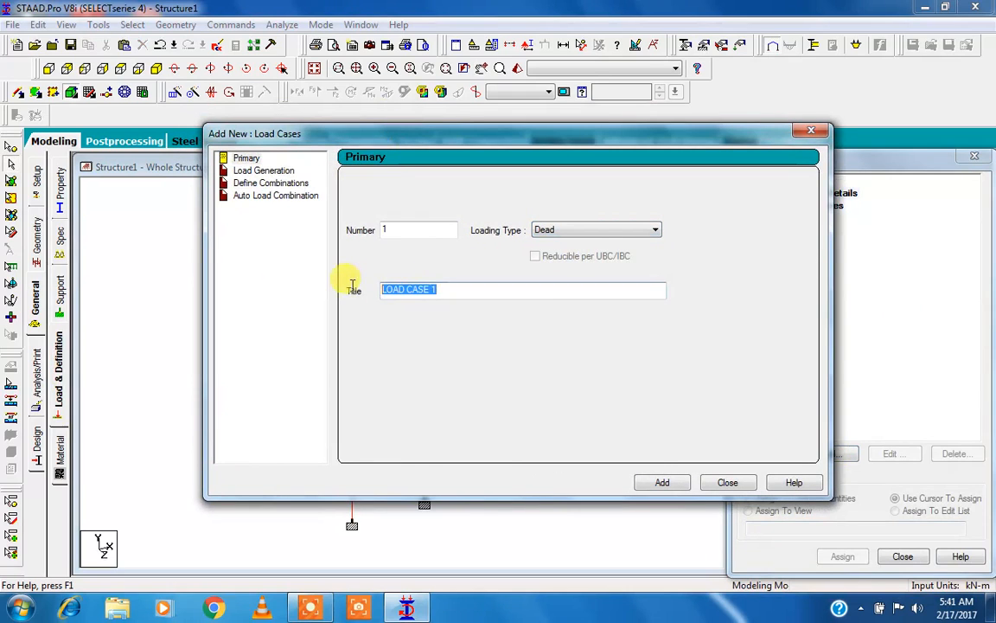
text(DAED LOAD)
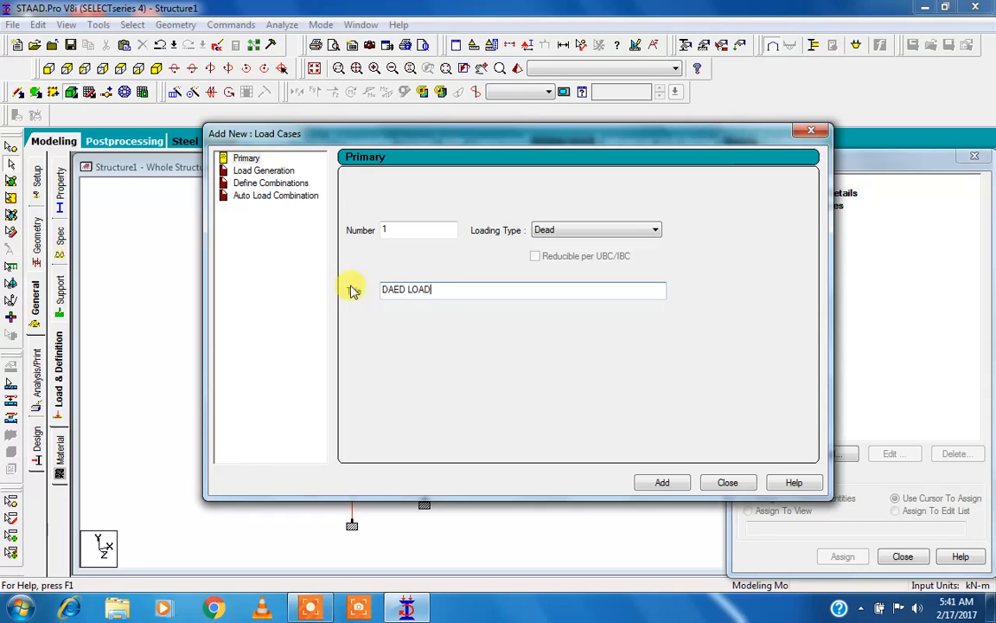
click(664, 483)
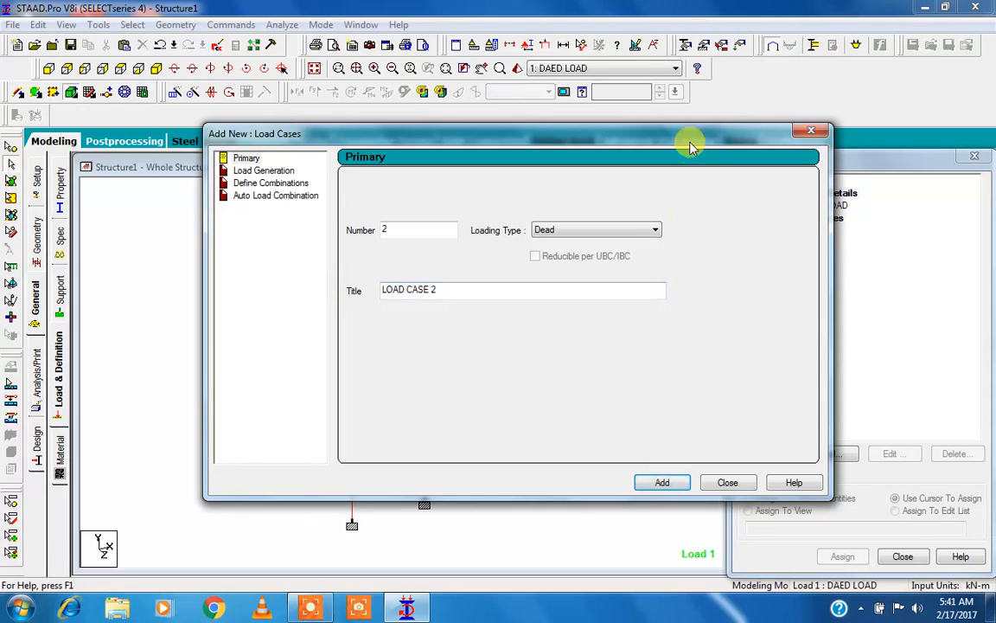
- Add primary load case 2 with loading type Live and the title LIVE LOAD
drag(694, 140, 610, 145)
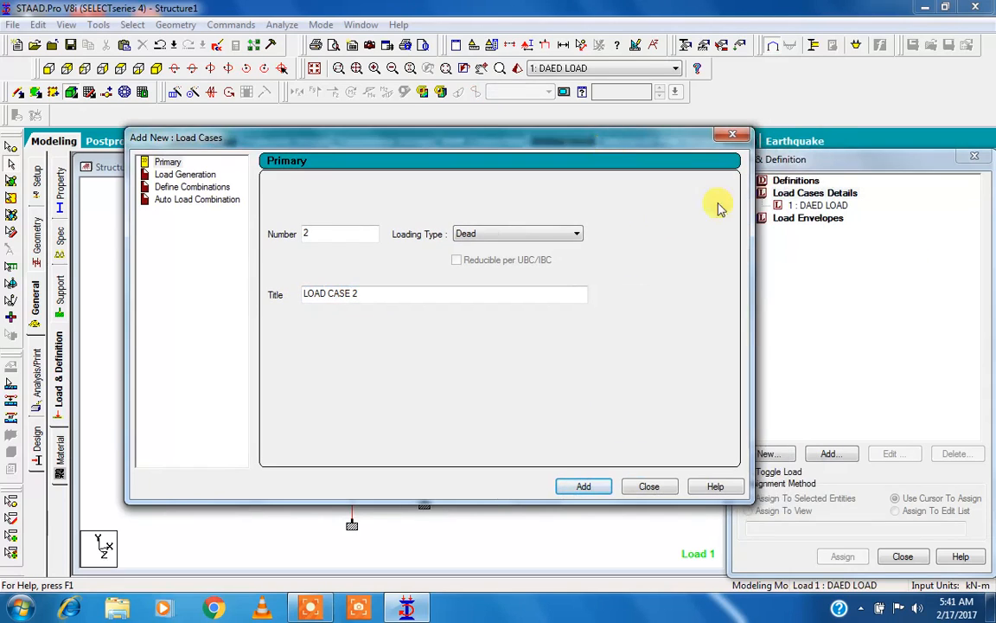
click(489, 235)
click(490, 258)
drag(434, 295, 314, 276)
text(LIVE LOAD)
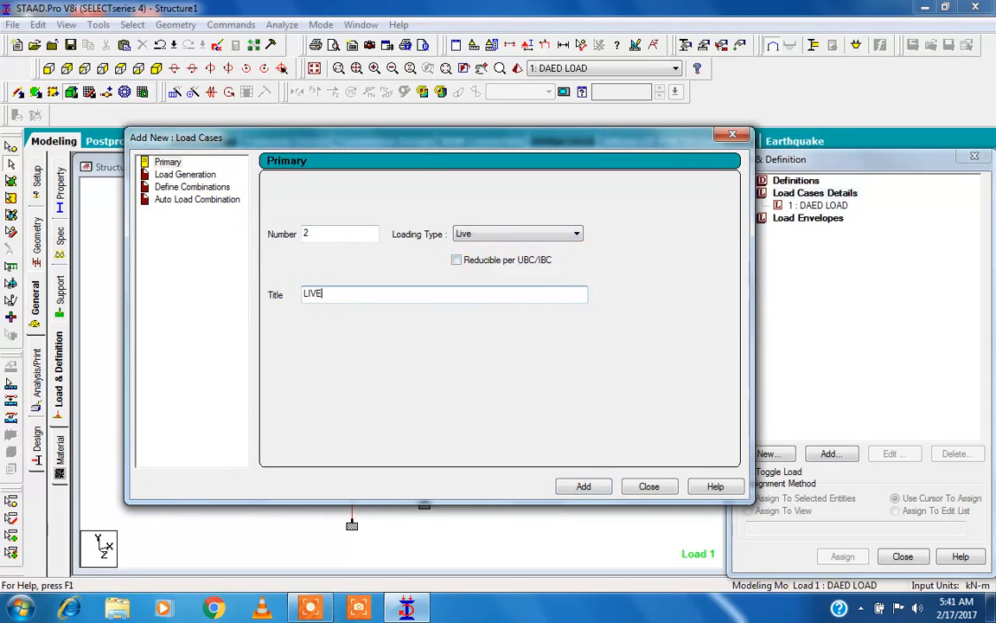
click(559, 487)
- Add primary load case 3 with loading type Wind and the title WIND LOAD, and finish adding load cases
click(519, 234)
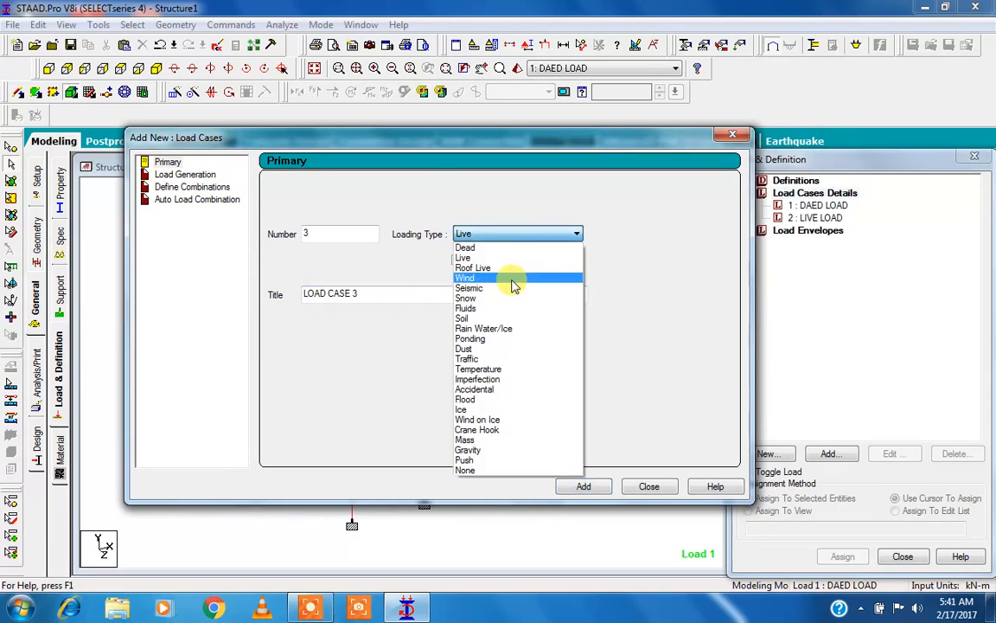
click(511, 277)
drag(371, 294, 289, 294)
text(WIND LOAD)
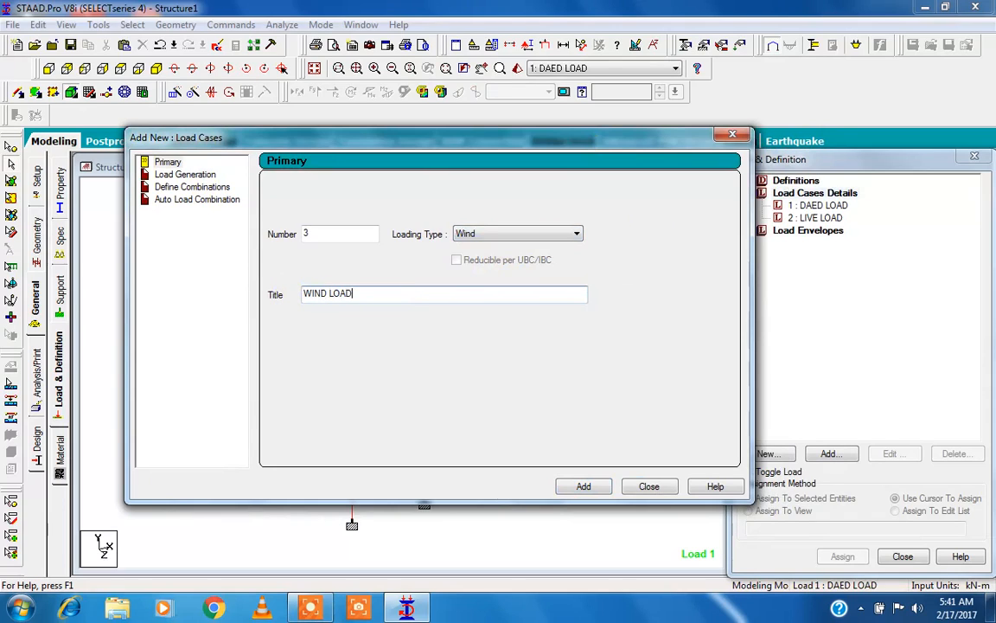
click(592, 490)
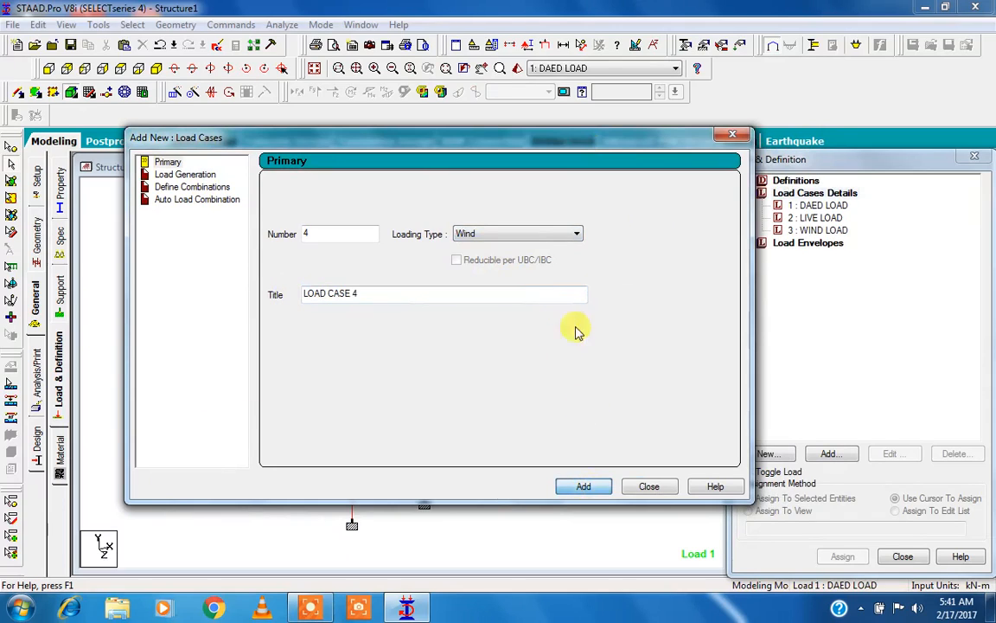
click(525, 237)
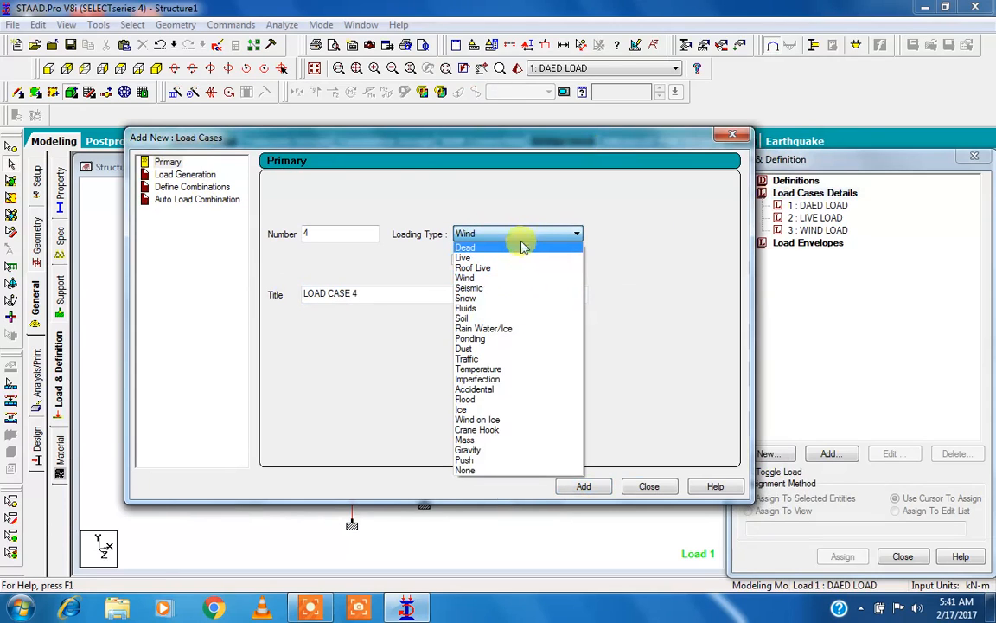
click(524, 235)
click(629, 487)
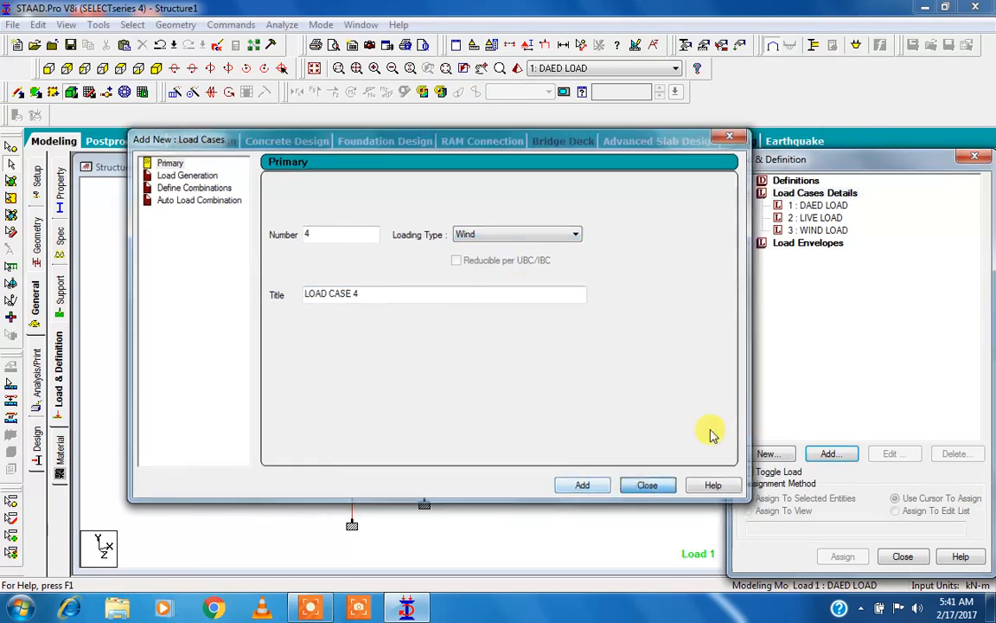
click(824, 209)
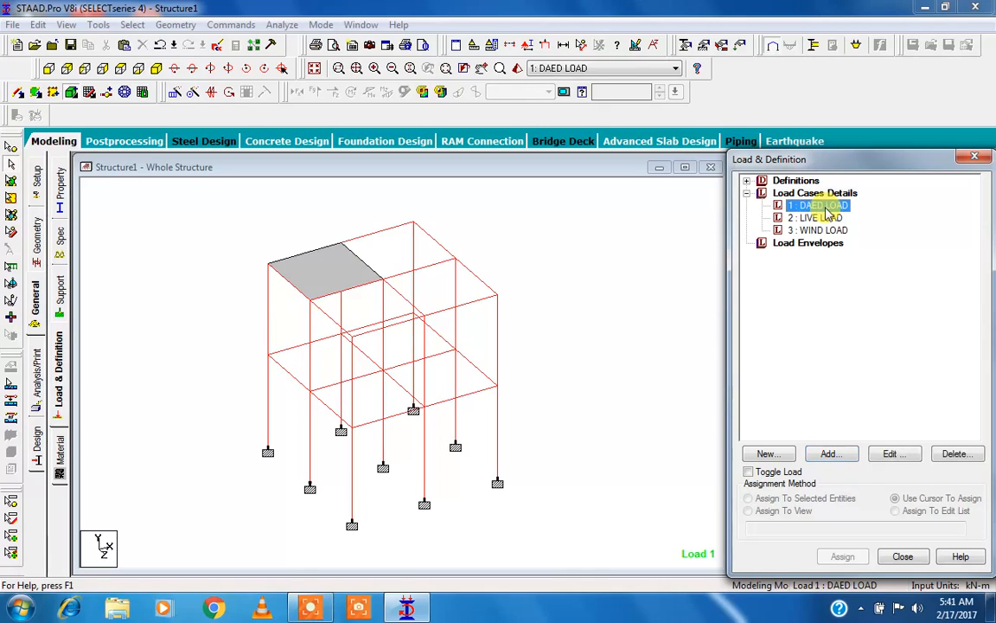
click(828, 454)
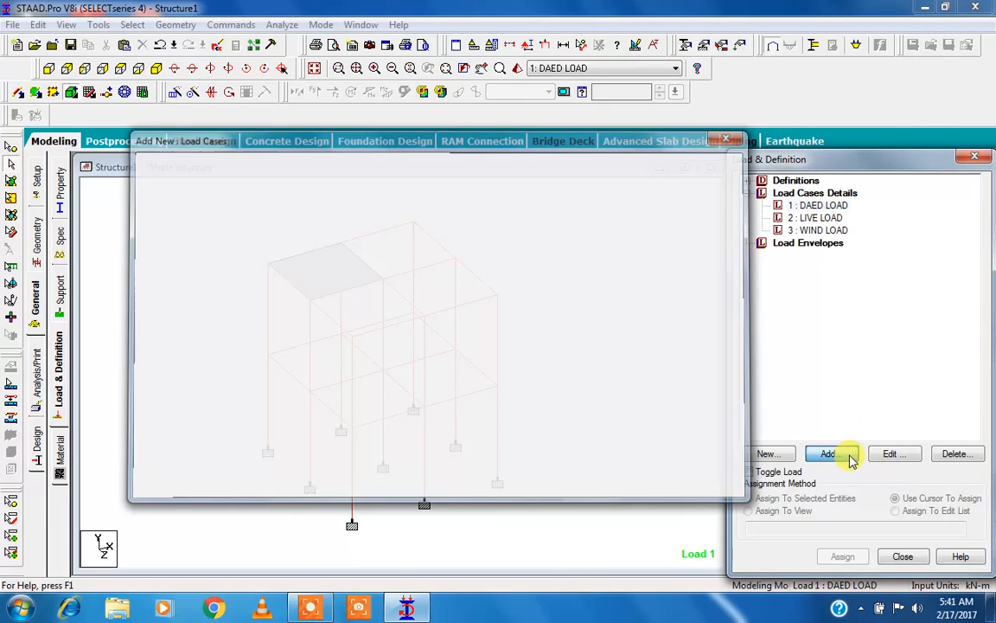
drag(363, 43, 256, 45)
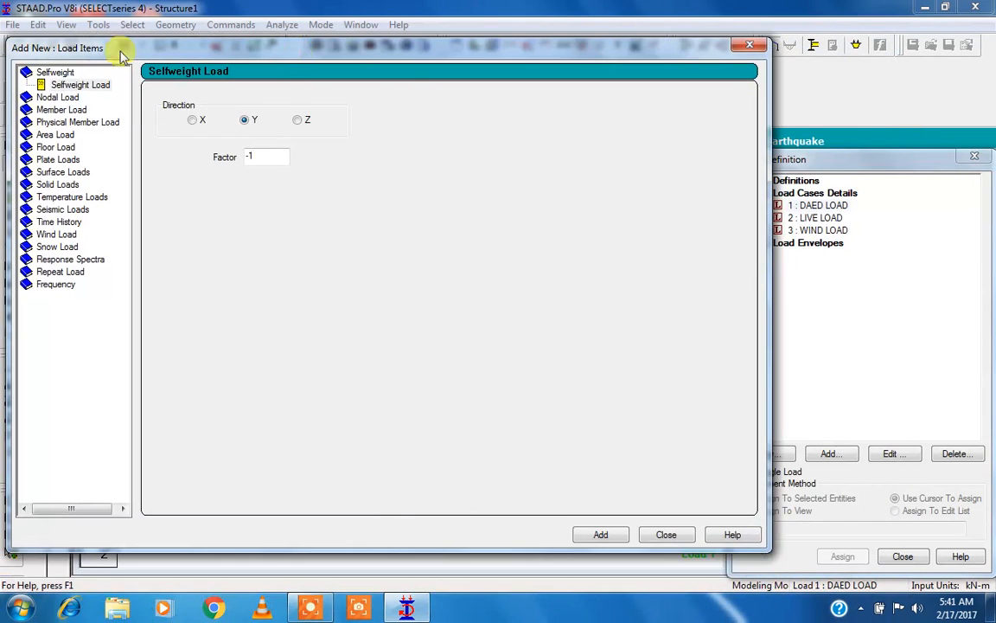
click(87, 86)
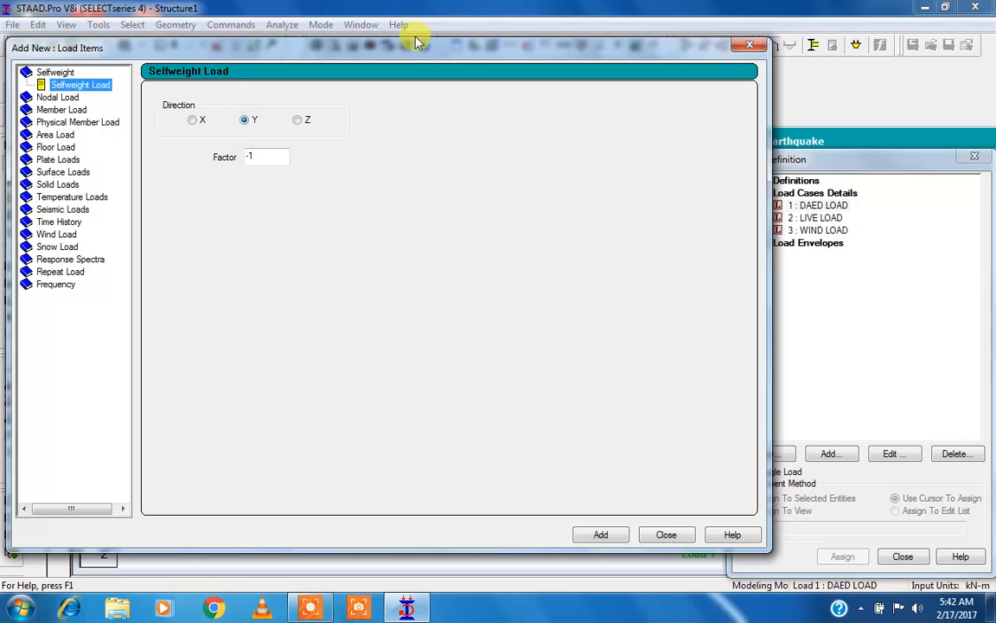
drag(421, 45, 494, 414)
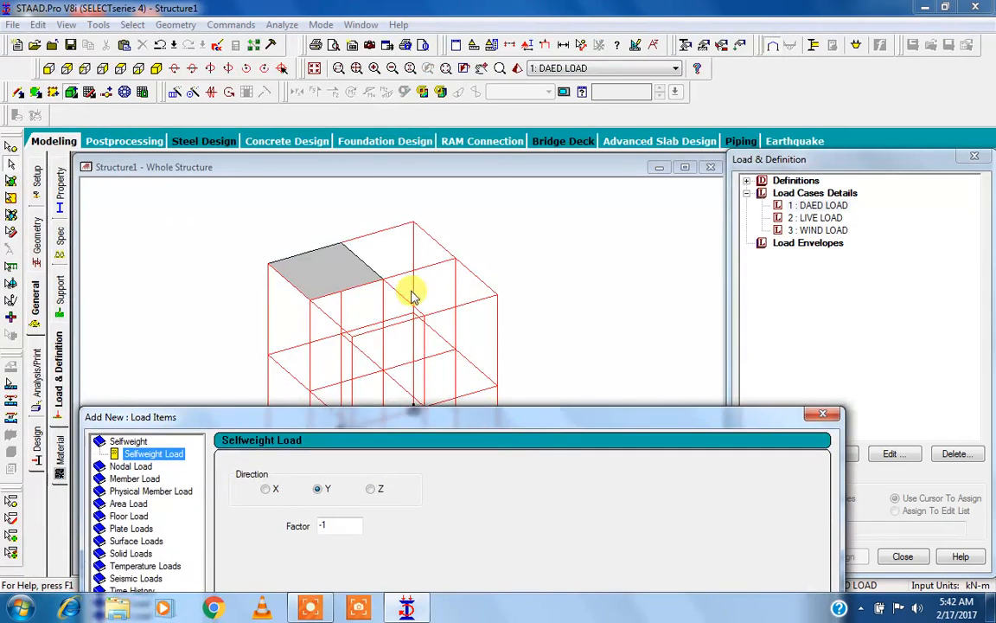
click(823, 413)
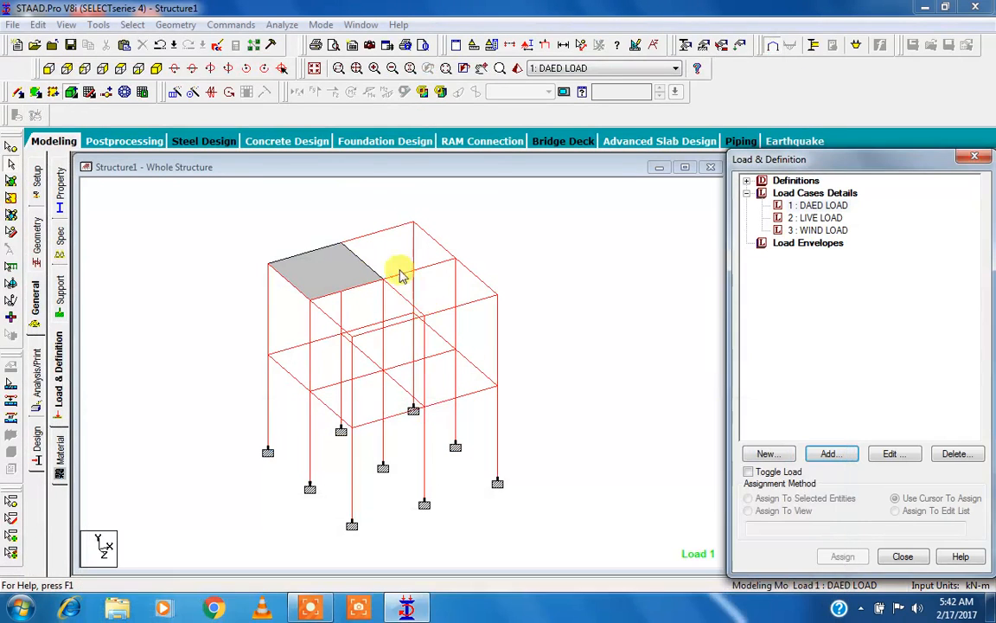
- Inspect the geometry, section and material properties of the rear roof beam beside the plate
double_click(388, 231)
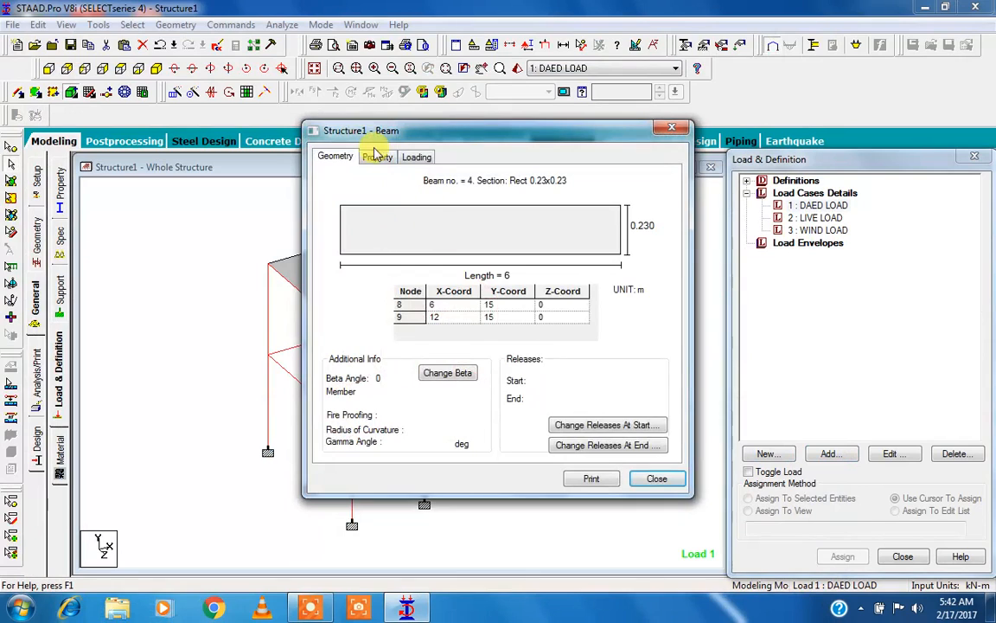
click(377, 156)
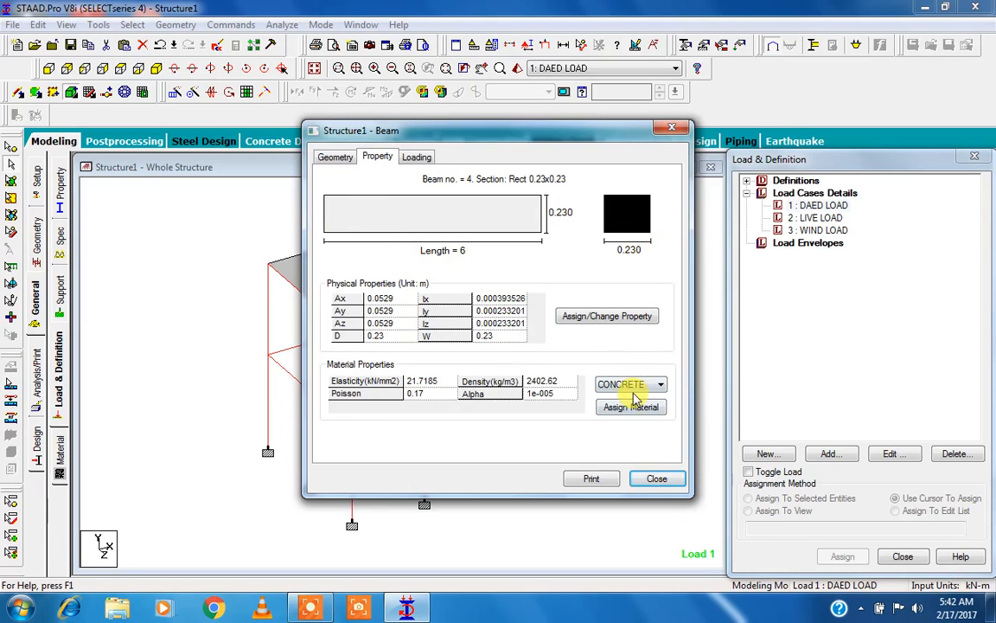
click(640, 478)
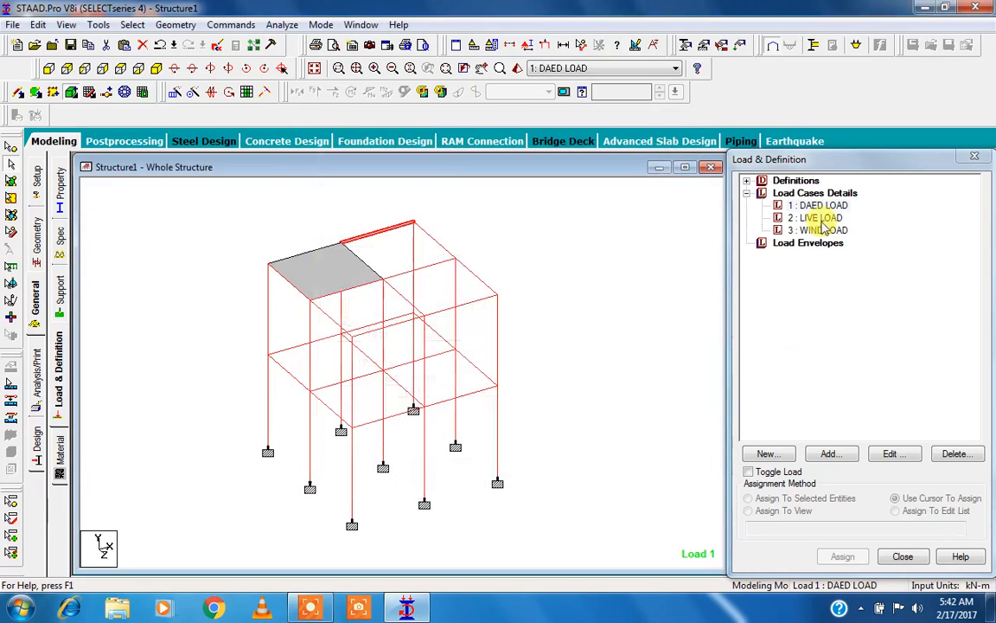
- Add a selfweight load in the Y direction with factor -1 to the DAED LOAD case
click(819, 208)
click(829, 453)
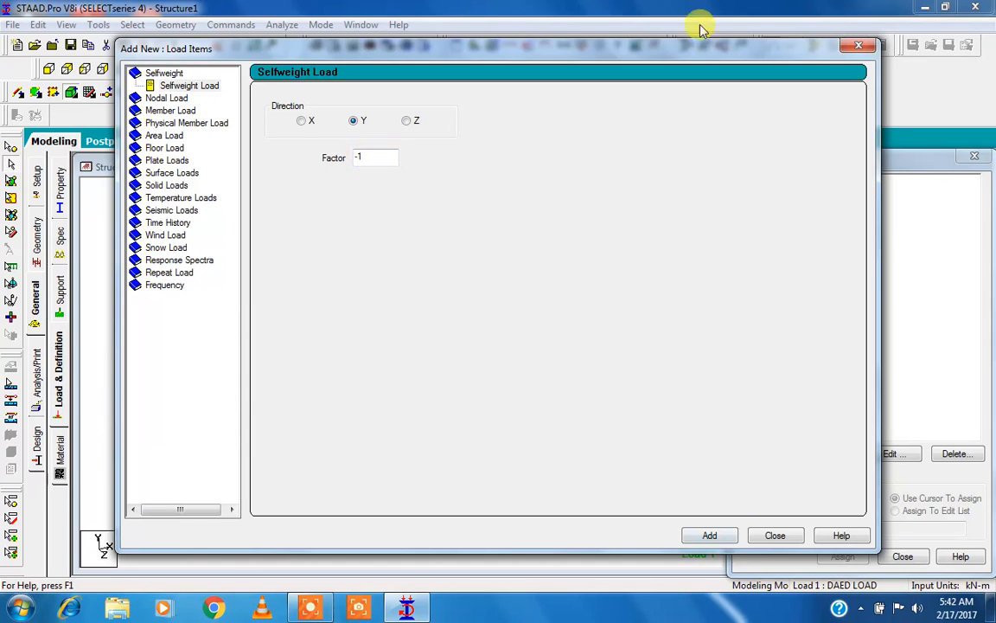
drag(704, 52, 612, 45)
click(619, 527)
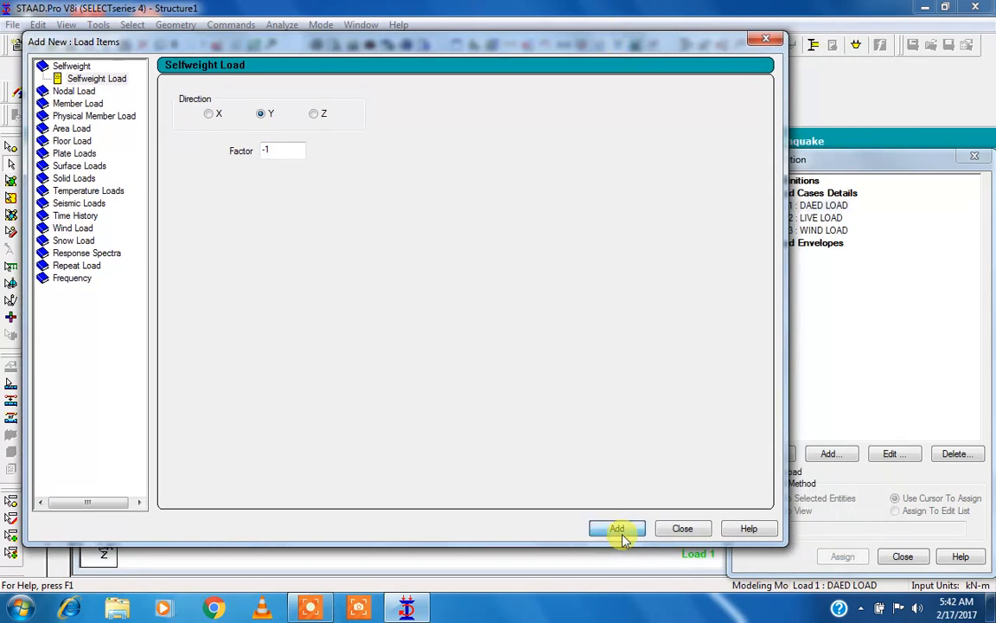
click(78, 103)
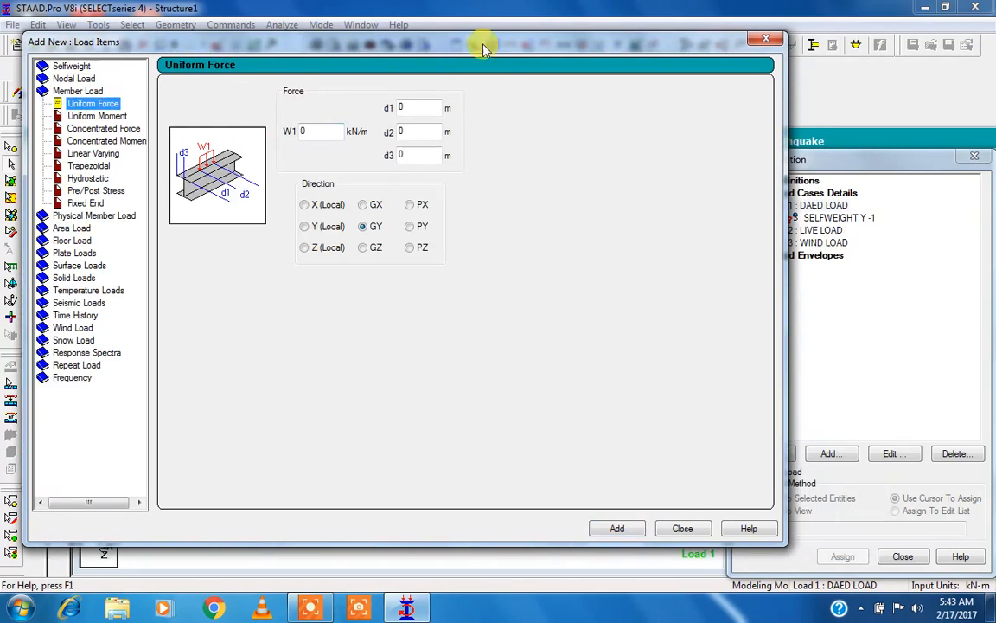
drag(484, 49, 560, 116)
double_click(379, 200)
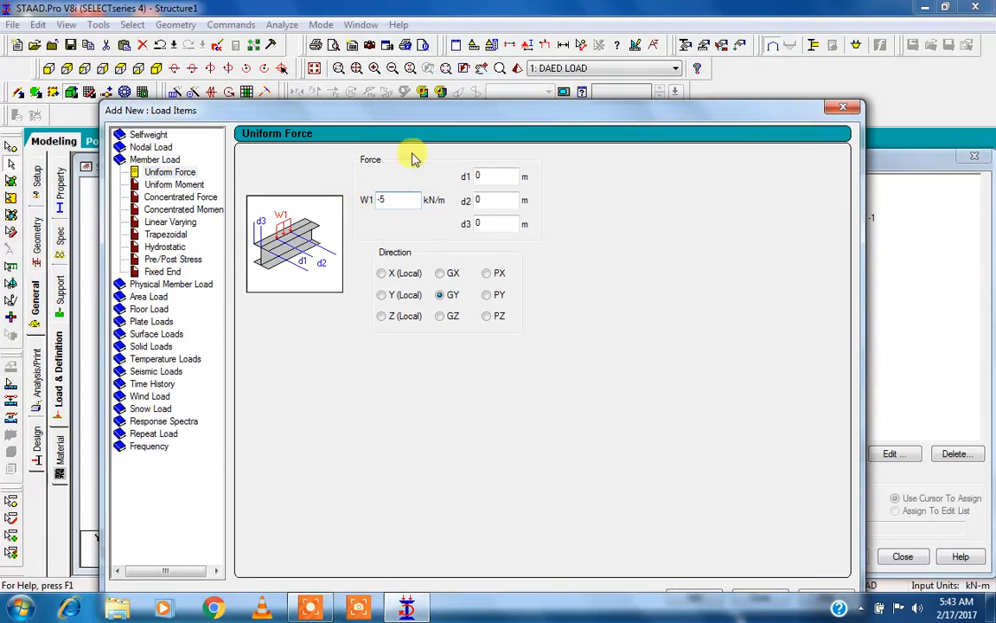
double_click(497, 176)
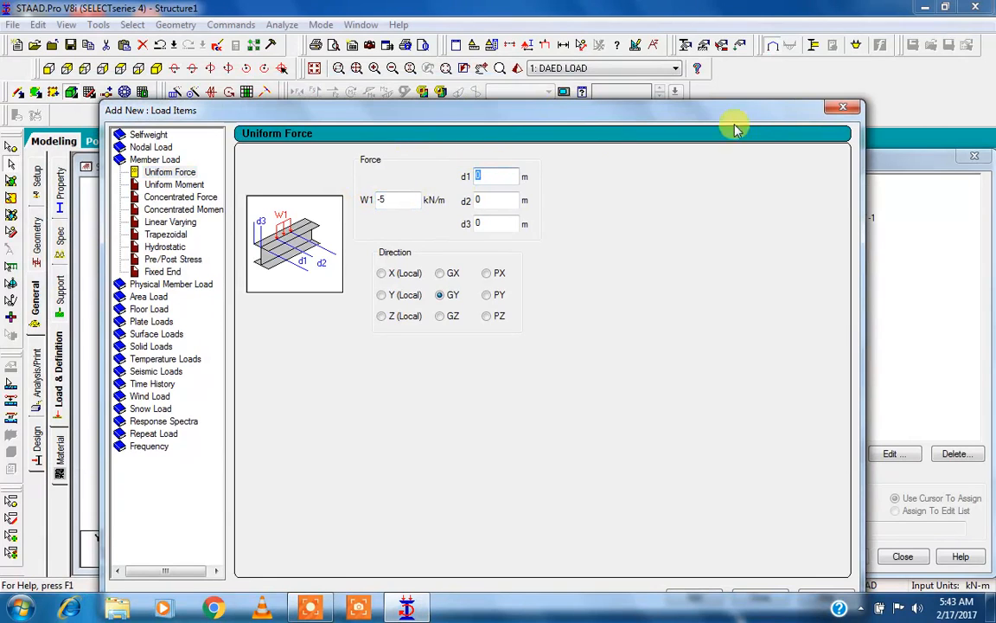
drag(756, 117, 757, 406)
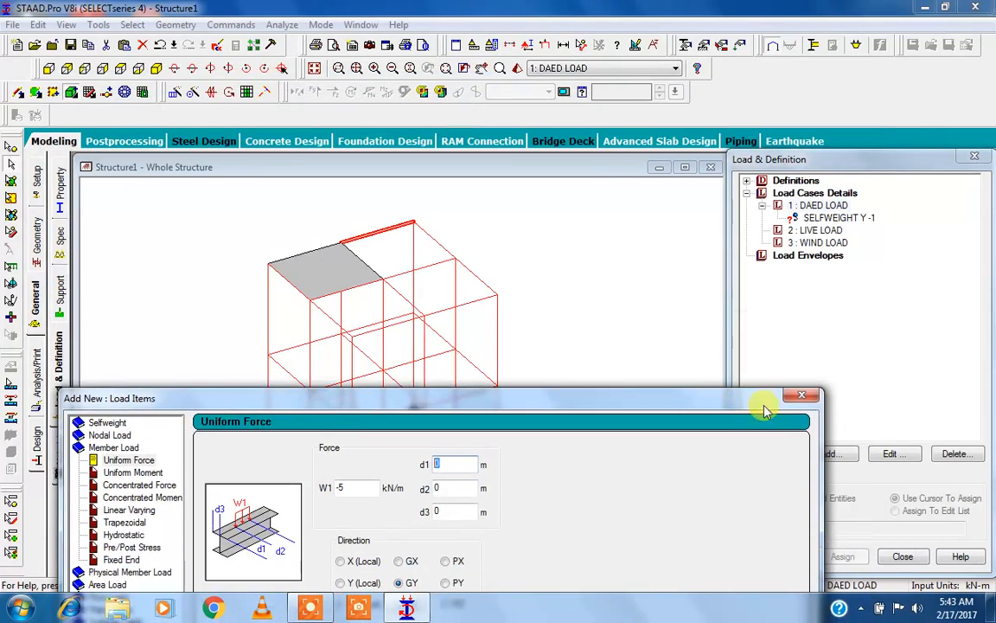
click(808, 395)
double_click(390, 236)
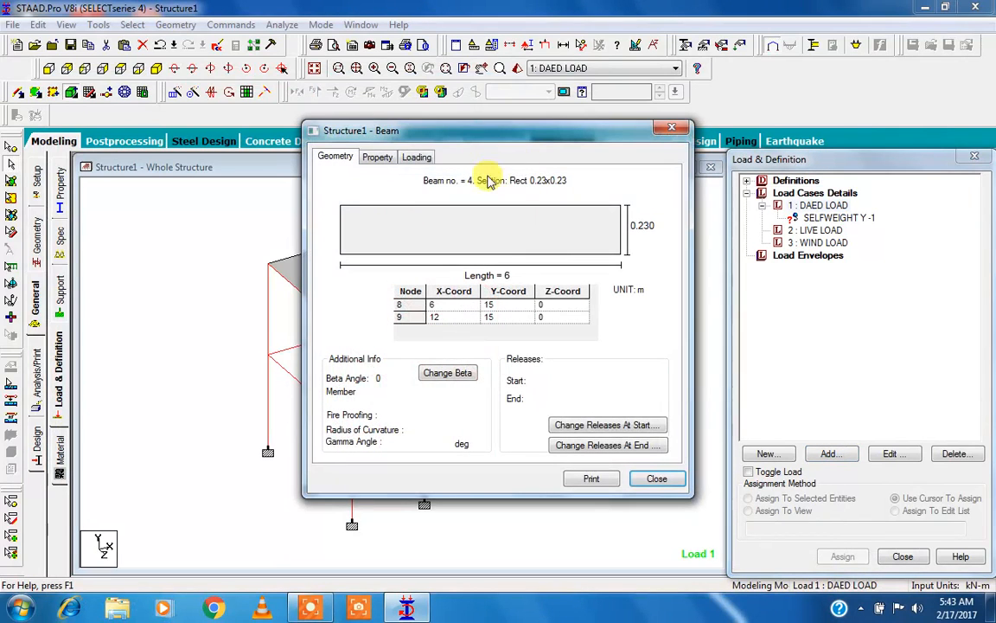
click(672, 128)
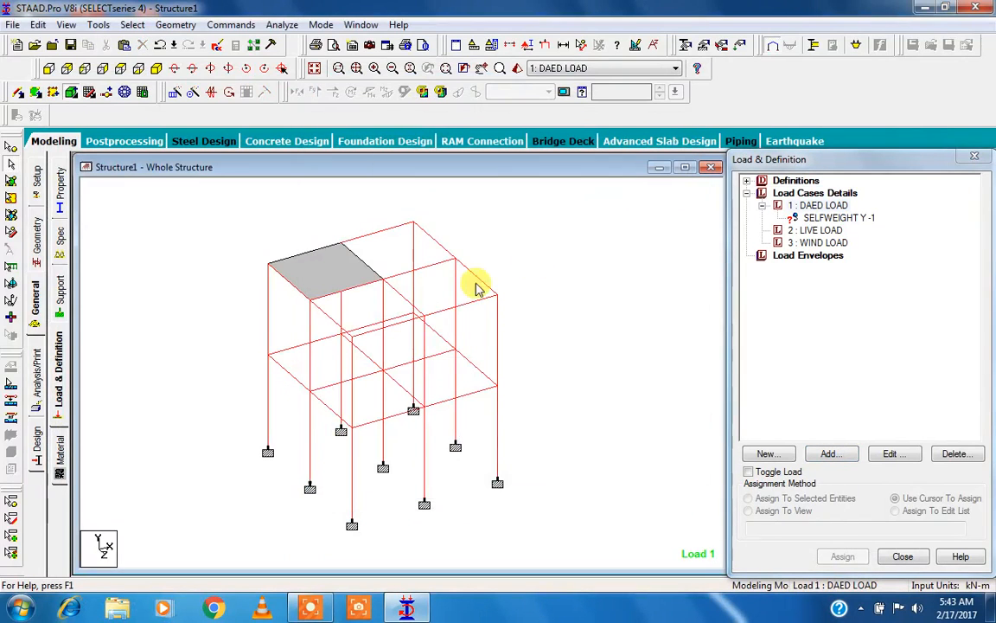
- Add a partial uniform member force of -5 kN/m in GY to the DAED LOAD case, with d1 1 m and d2 3 m
click(823, 207)
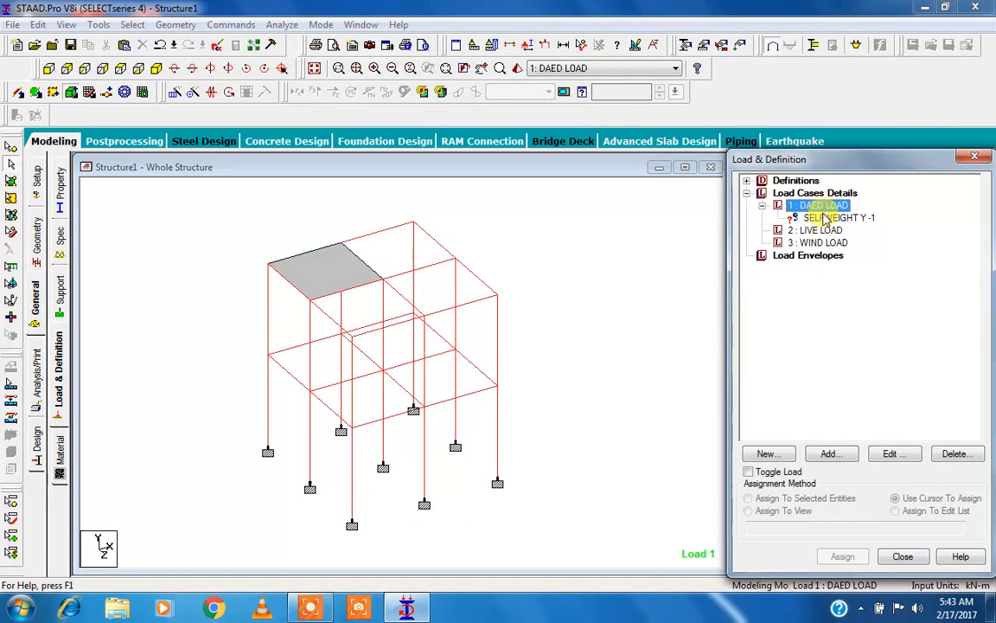
click(828, 453)
click(177, 110)
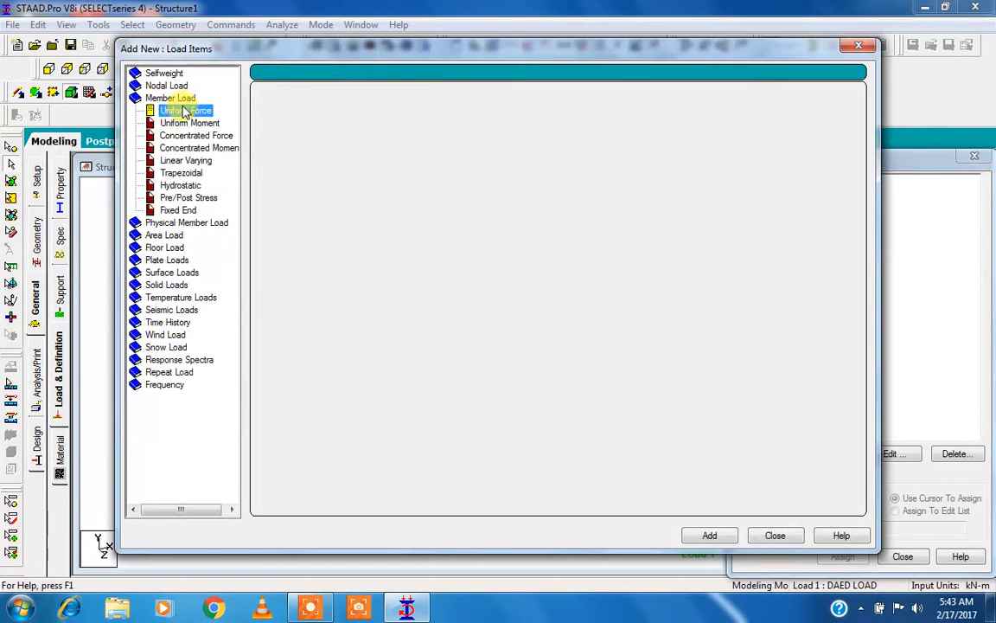
double_click(405, 139)
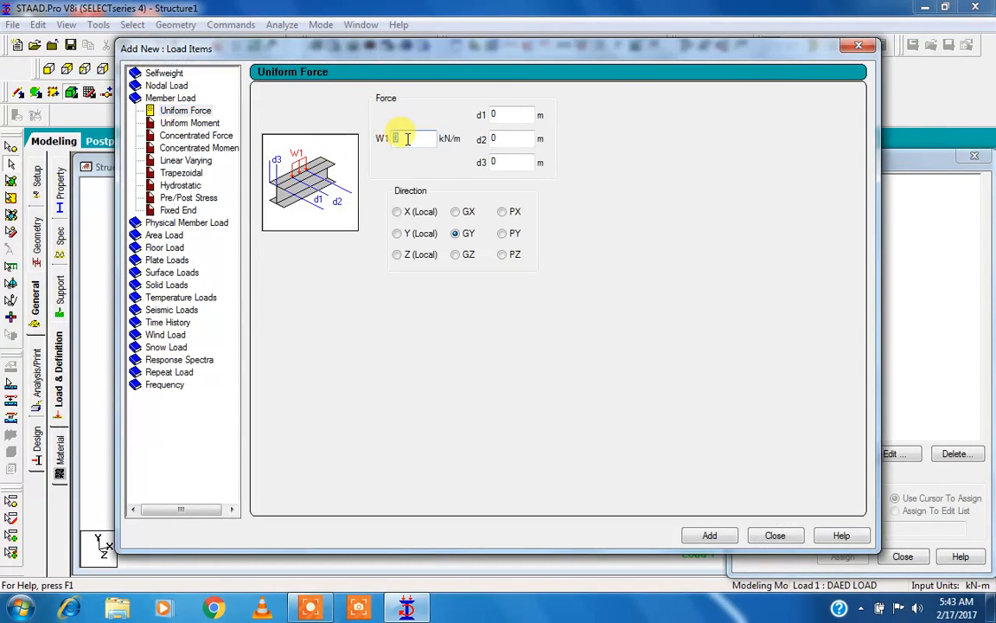
text(-5)
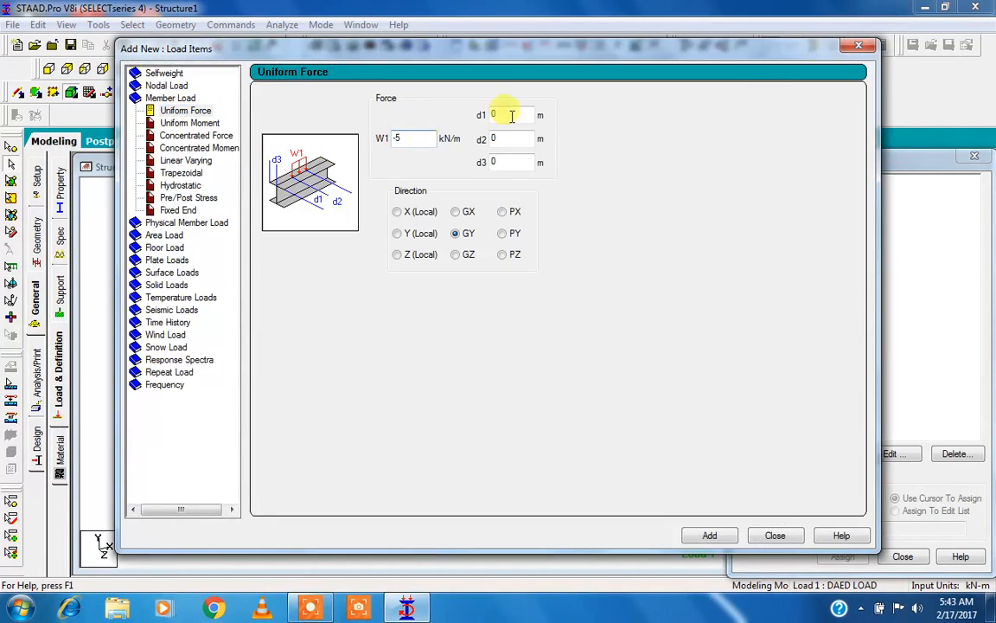
double_click(501, 114)
text(1)
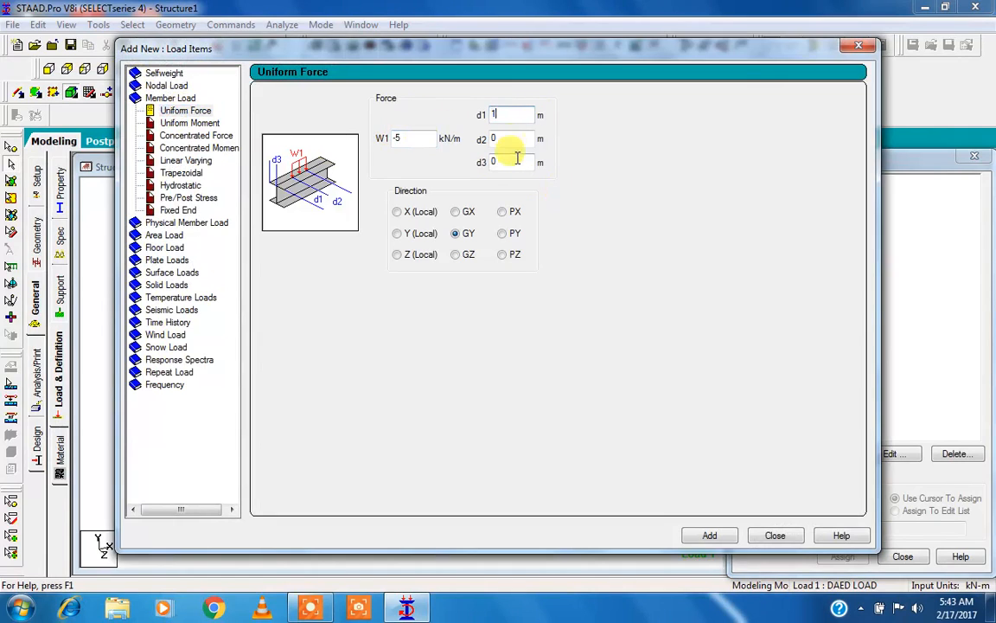
double_click(498, 137)
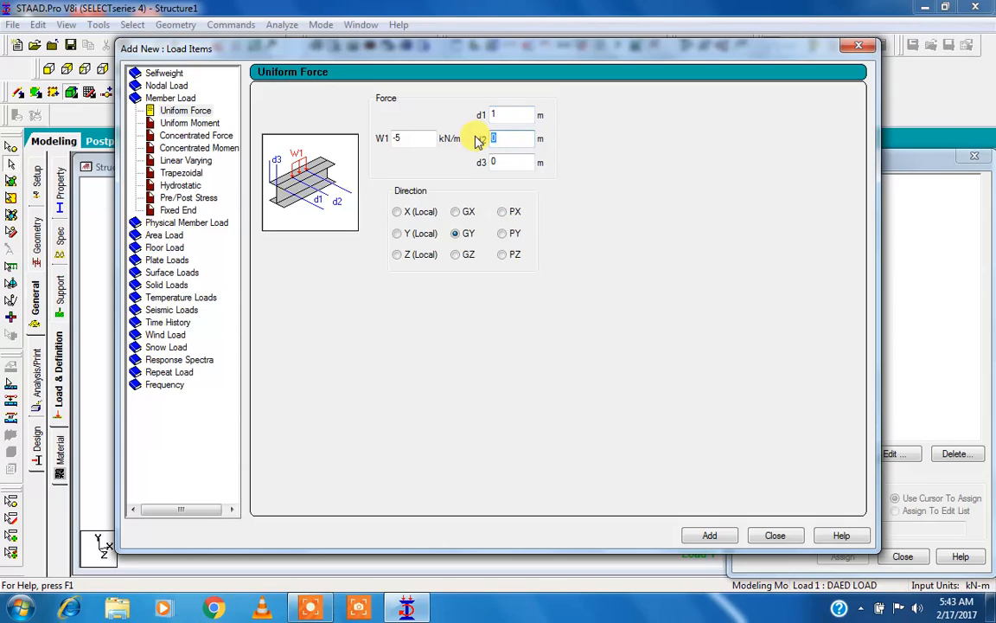
text(3)
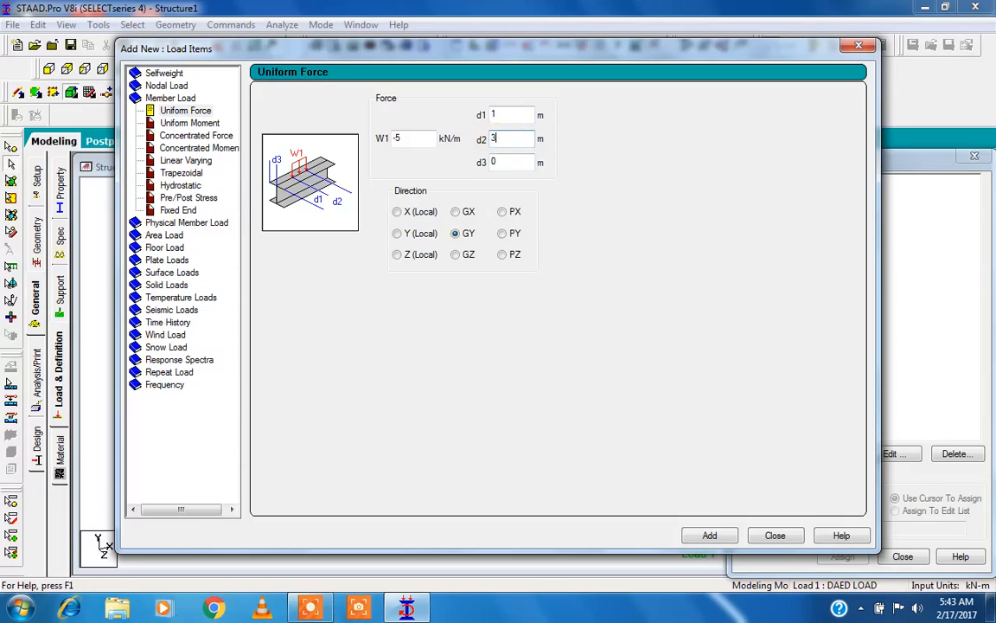
click(514, 144)
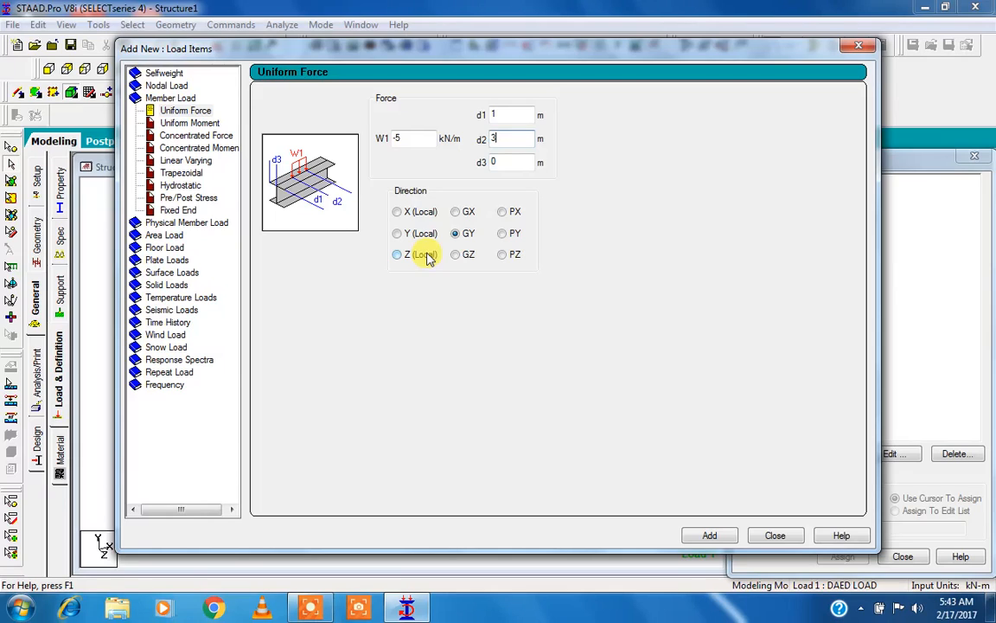
click(709, 536)
click(777, 536)
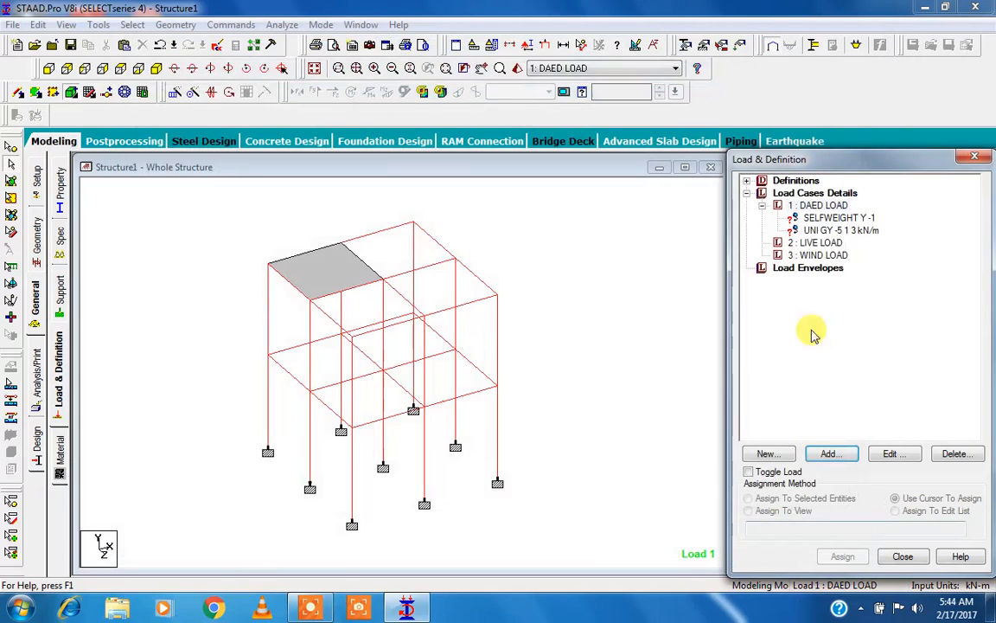
- Assign the DAED LOAD selfweight to the whole structure in view
click(846, 232)
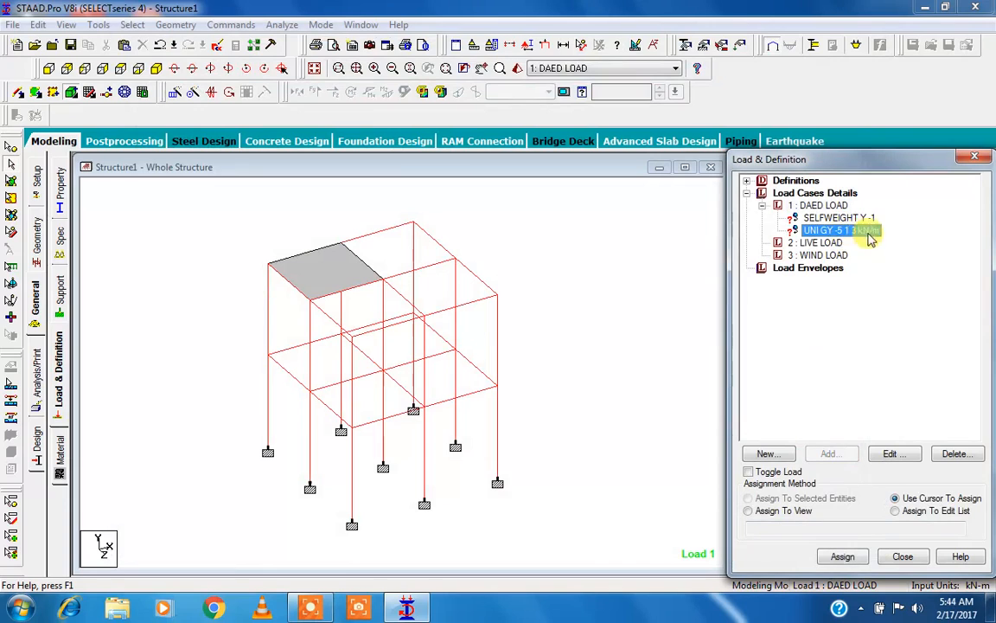
click(826, 218)
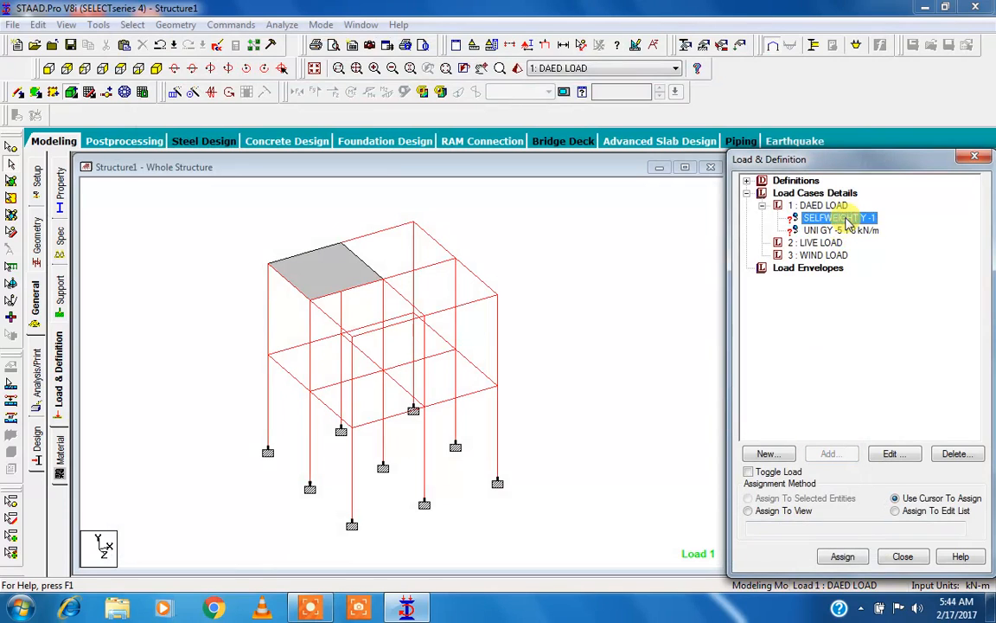
click(784, 511)
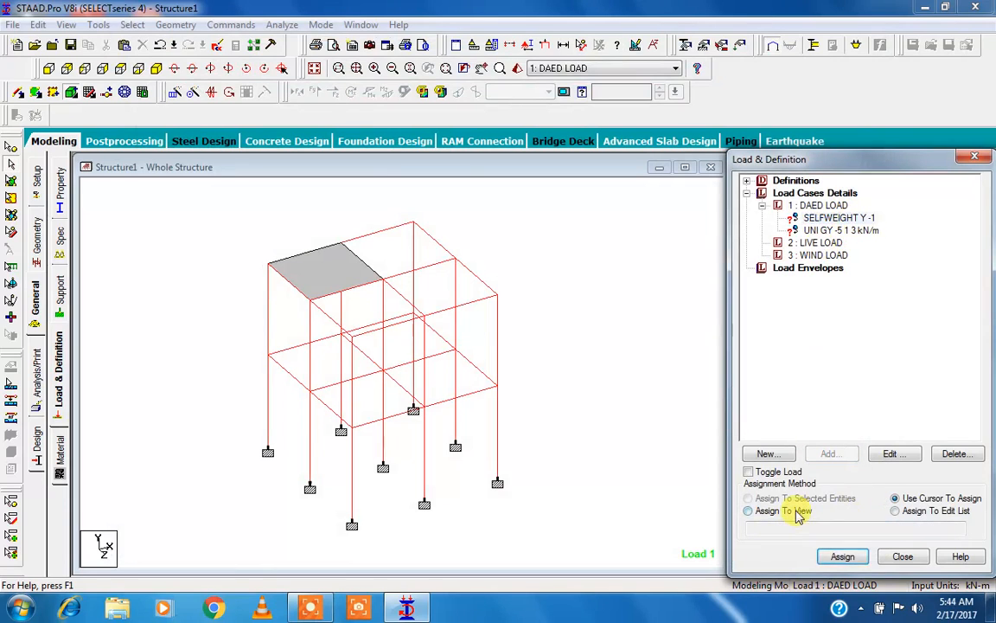
click(837, 558)
click(872, 403)
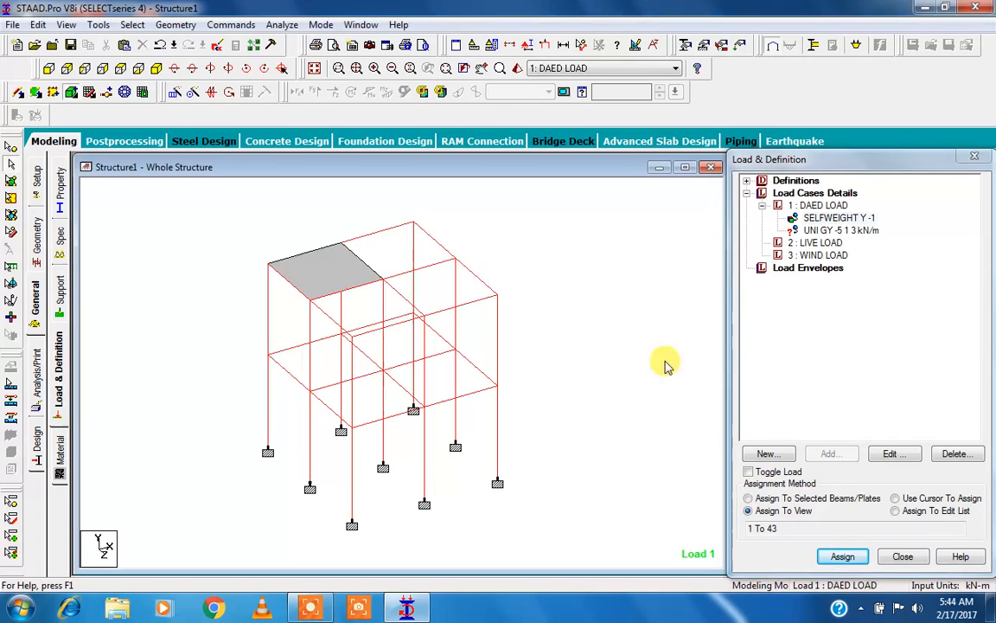
- Assign the partial -5 kN/m uniform load to the rear roof beam beside the plate, using the cursor to assign
click(834, 230)
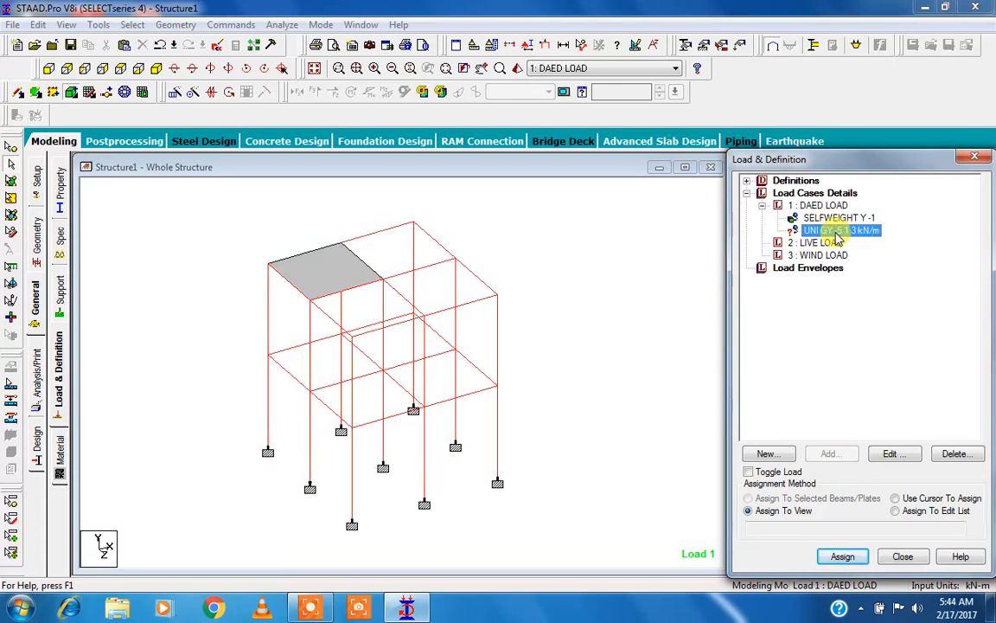
click(896, 498)
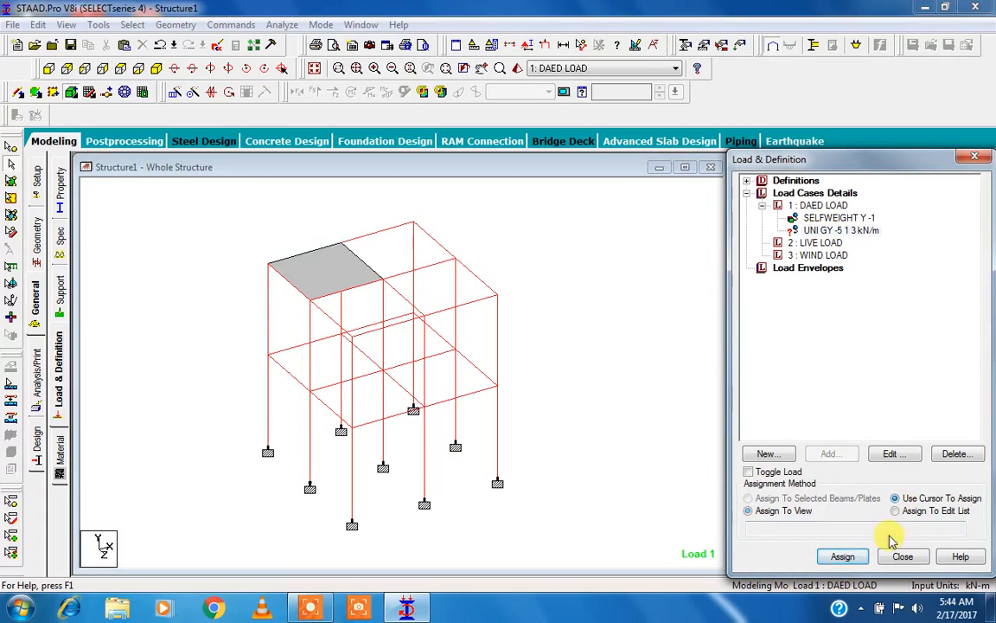
click(843, 556)
click(374, 236)
middle_drag(382, 259, 396, 361)
scroll(395, 361, up, 4)
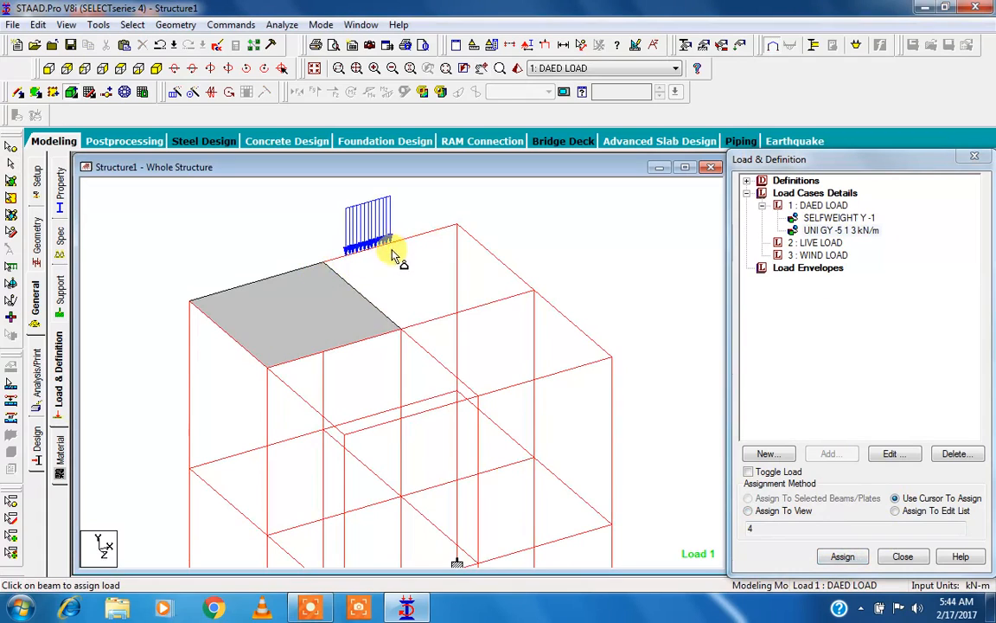
- Add a full-length uniform member force of -5 kN/m in the GY direction to the DAED LOAD case
click(816, 205)
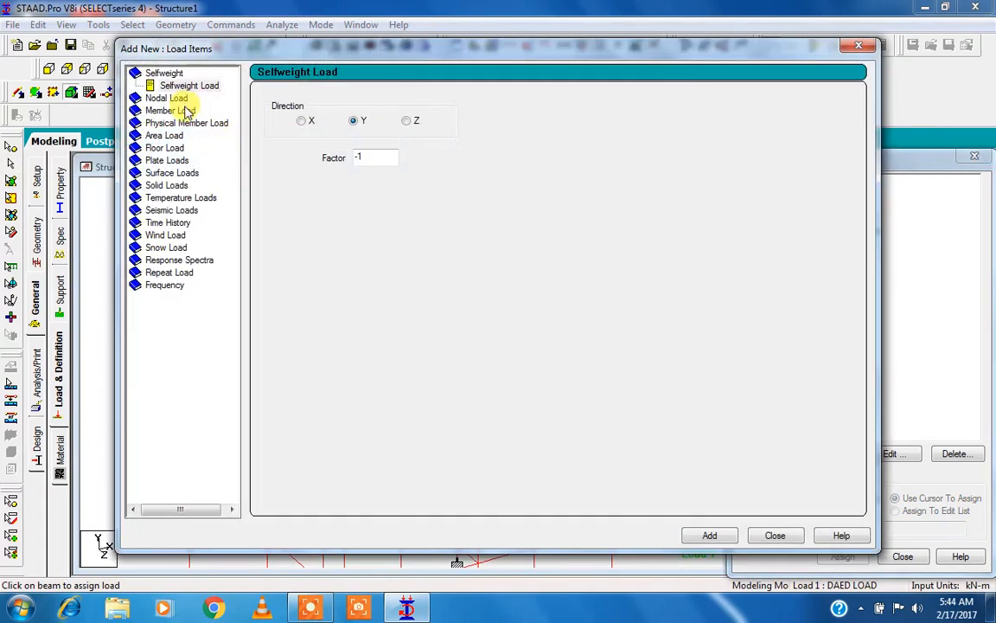
click(184, 110)
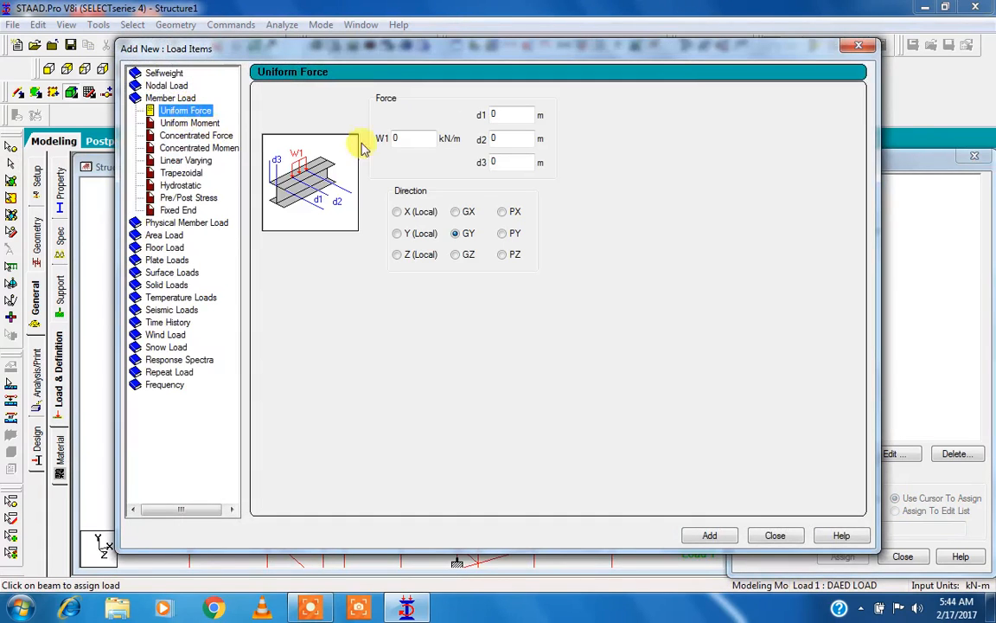
click(411, 139)
text(-5)
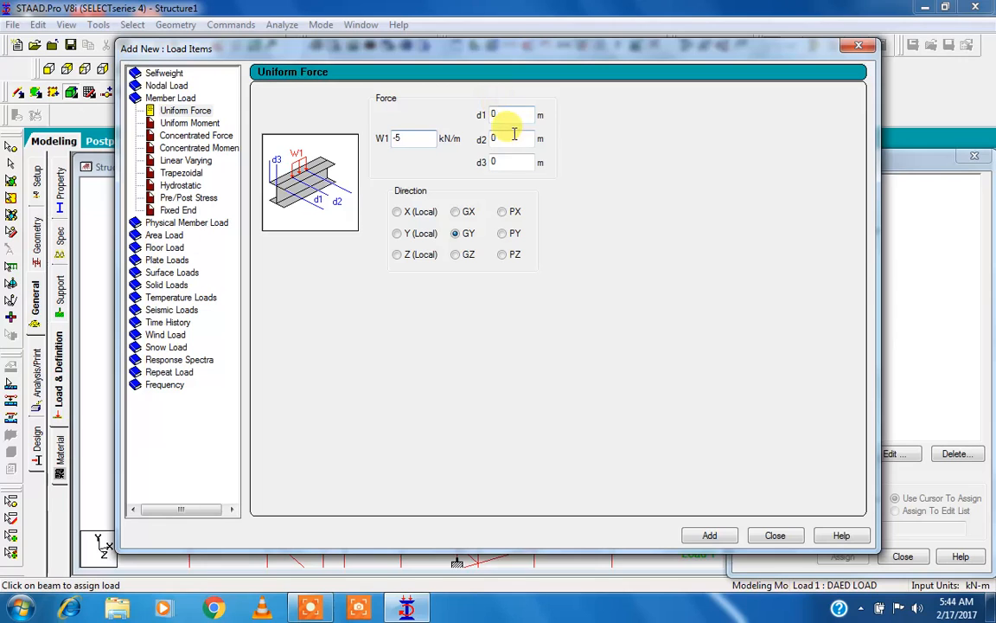
drag(638, 49, 586, 31)
click(659, 518)
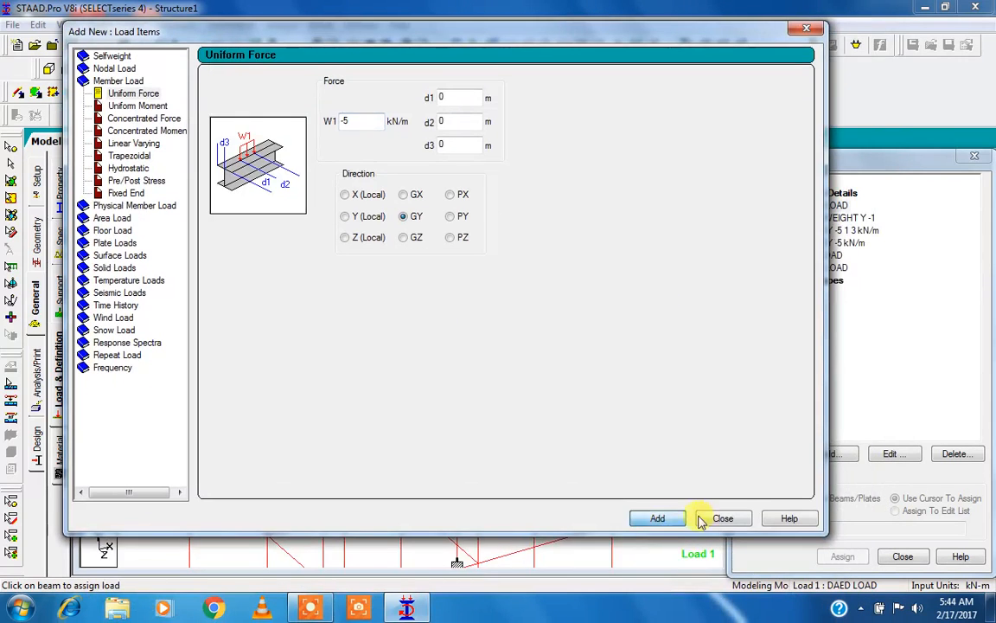
click(723, 518)
- Assign the full-length -5 kN/m uniform load to the middle roof beam running from the plate's corner to the outer edge
click(859, 244)
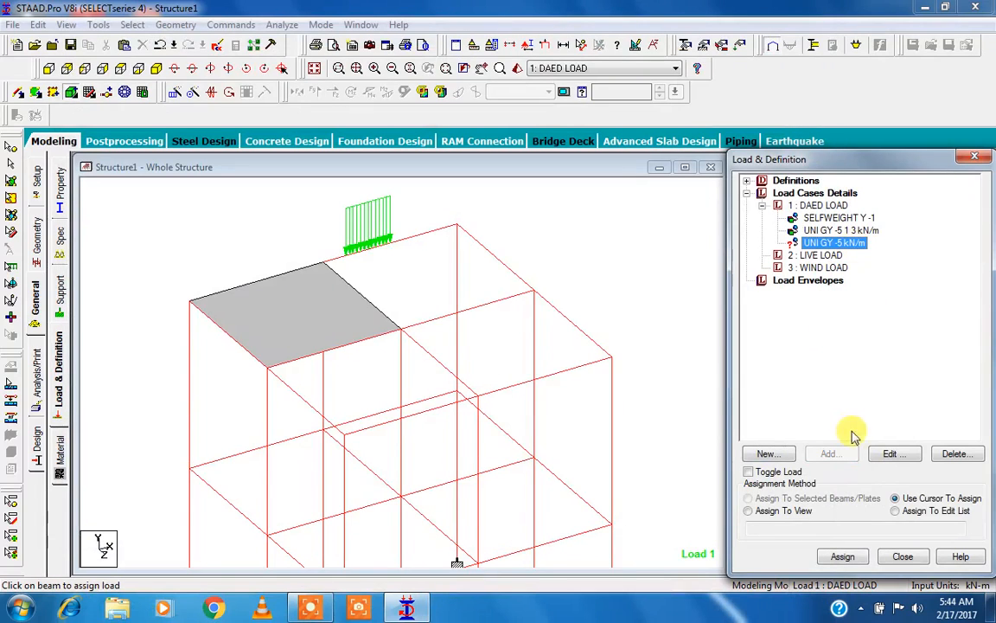
click(844, 557)
click(509, 298)
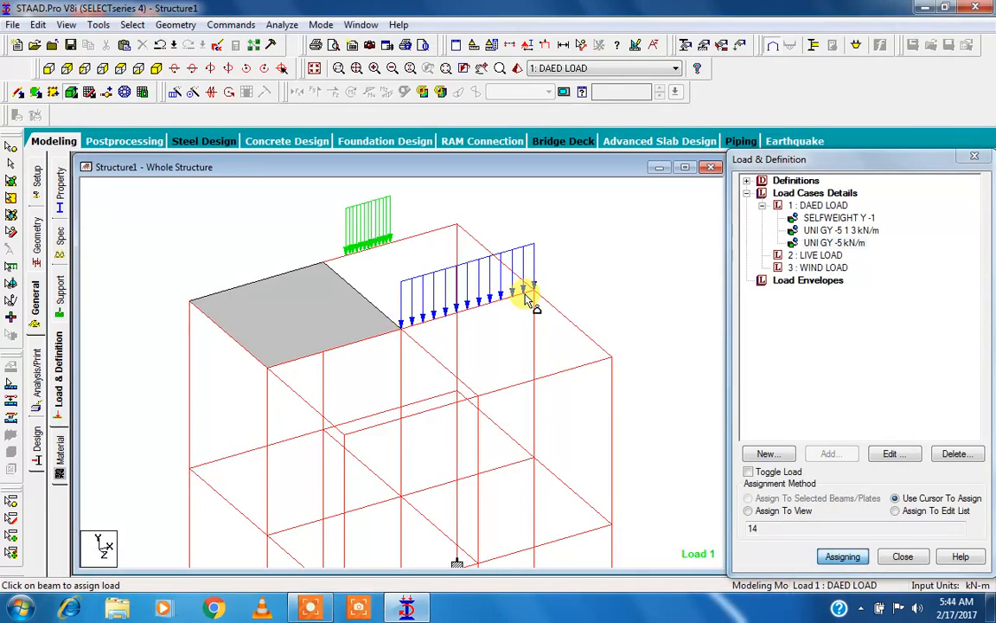
- Add a concentrated member force of -10 kN in GY at d1 2 m to the DAED LOAD case
click(805, 204)
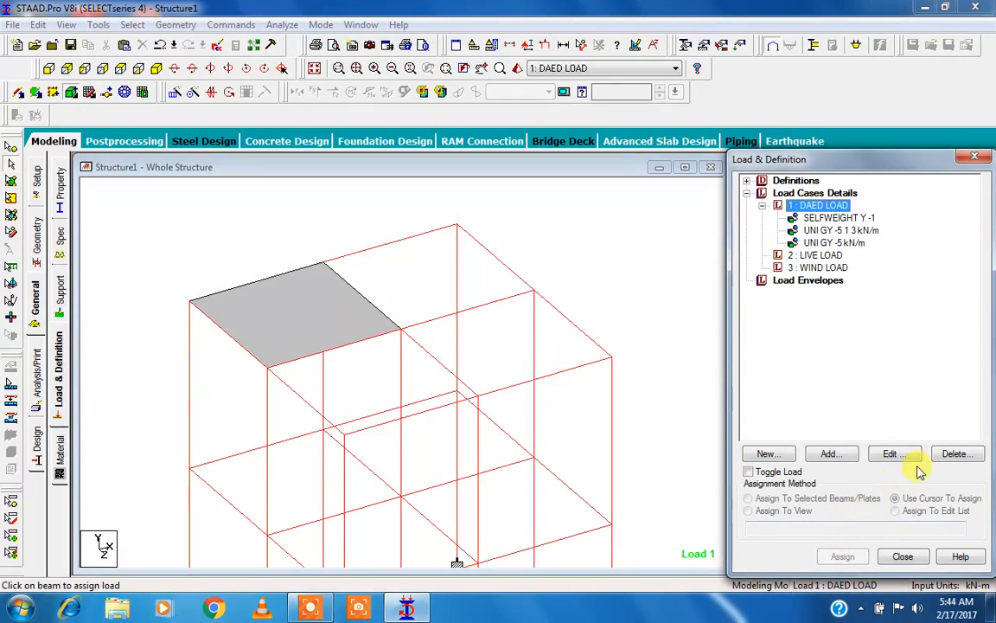
click(820, 455)
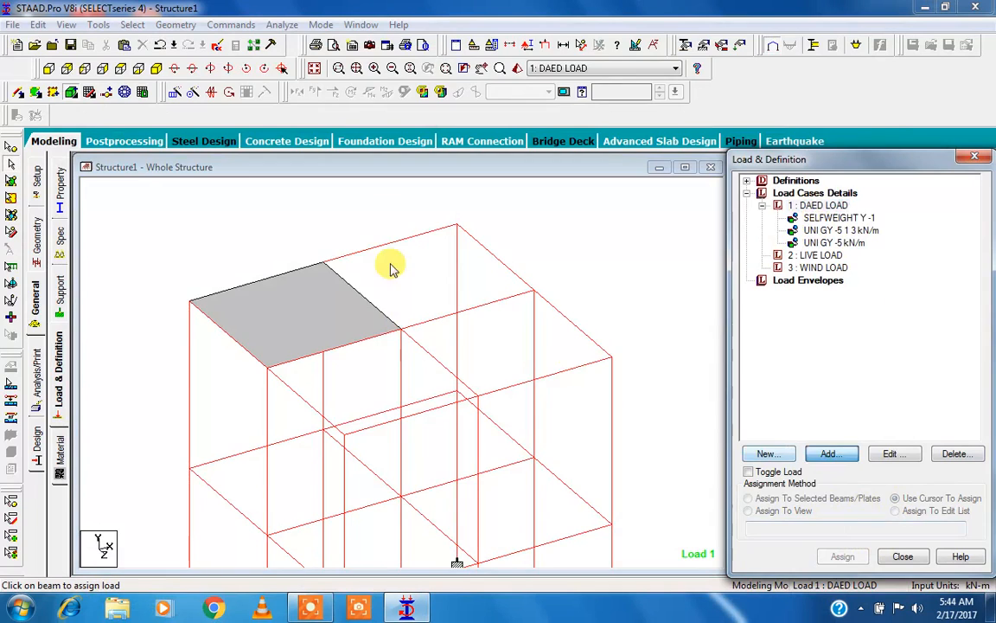
click(137, 109)
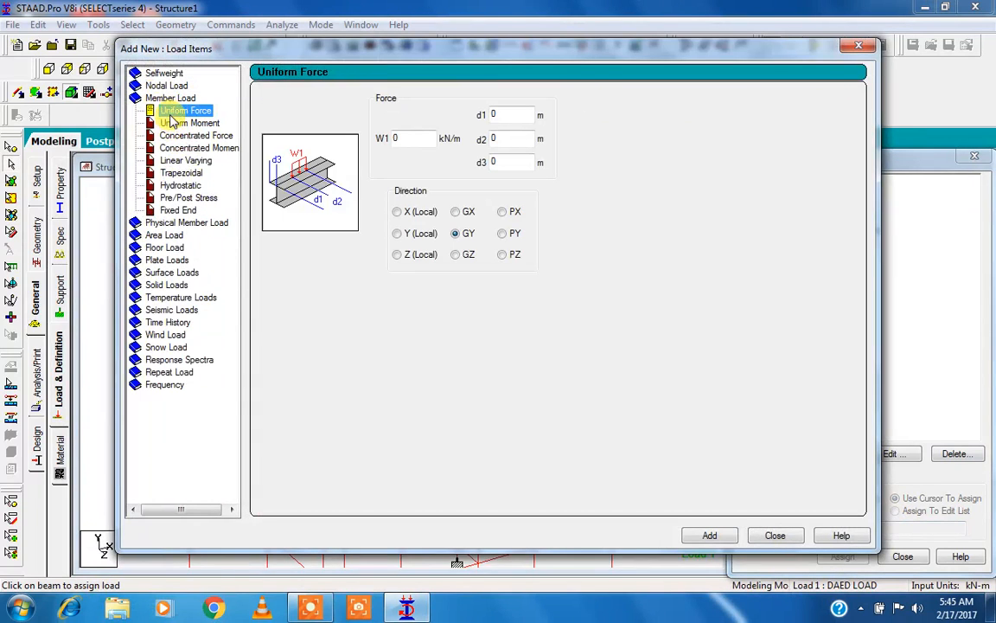
click(176, 123)
click(400, 139)
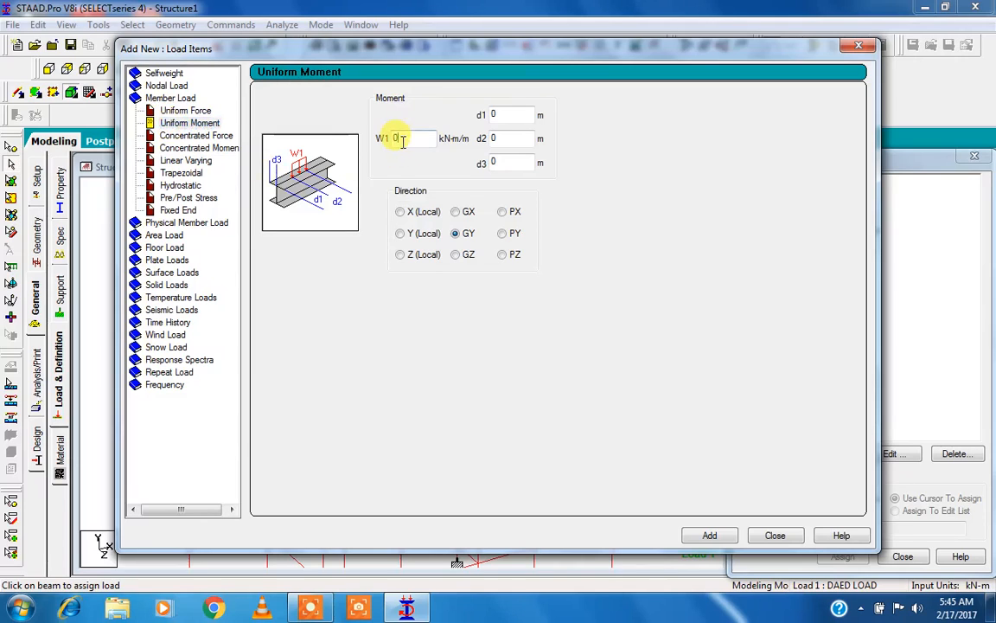
click(506, 118)
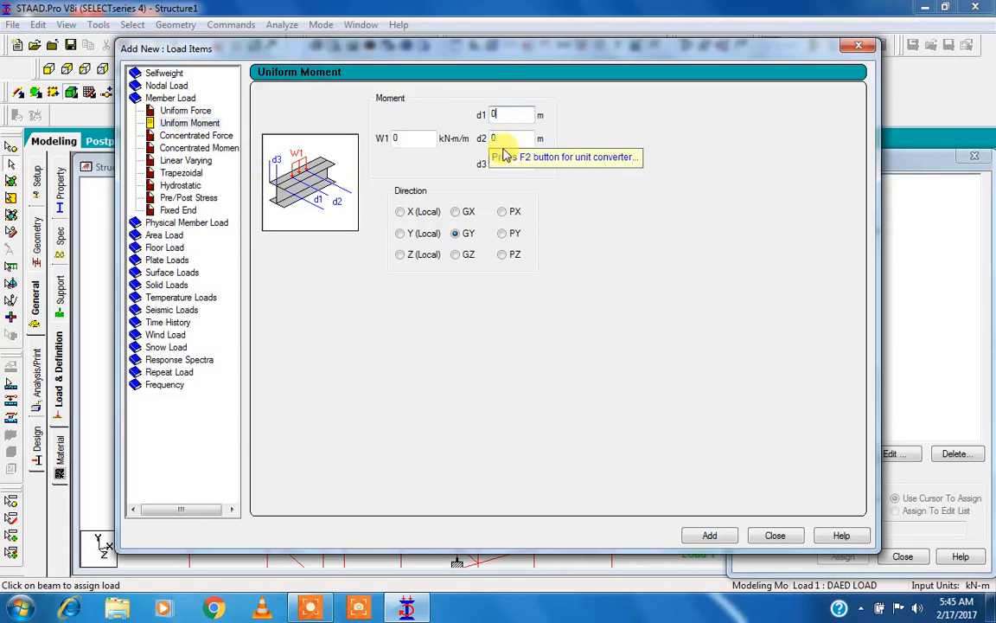
click(566, 338)
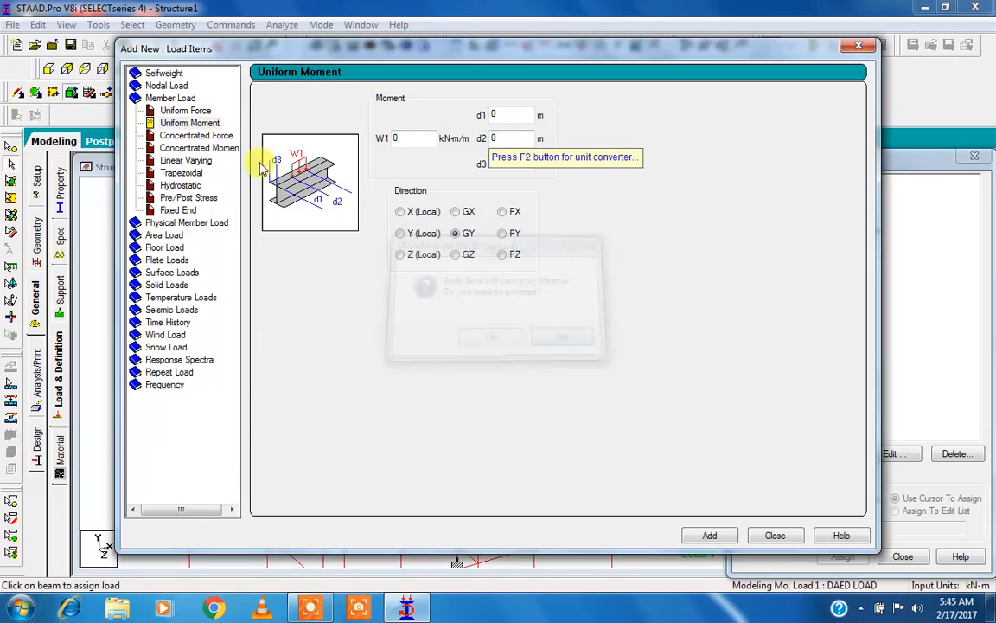
click(195, 135)
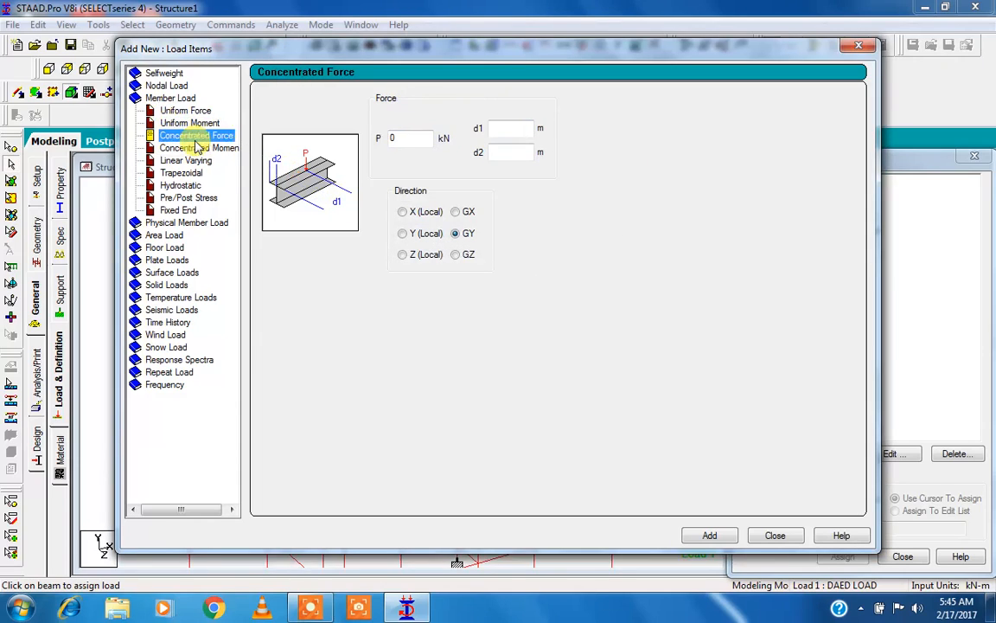
click(394, 140)
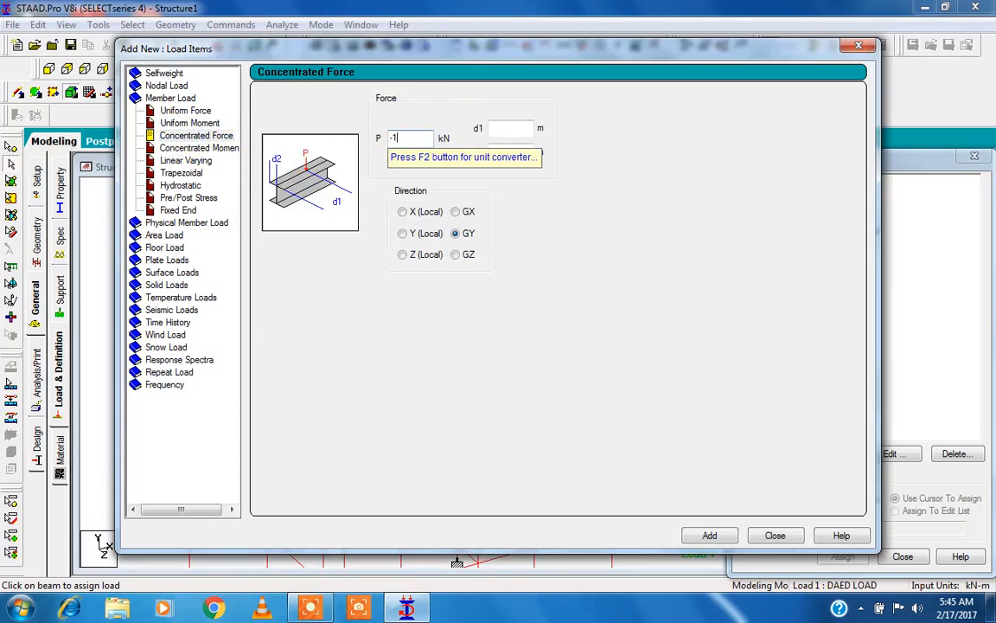
text(-10)
click(510, 128)
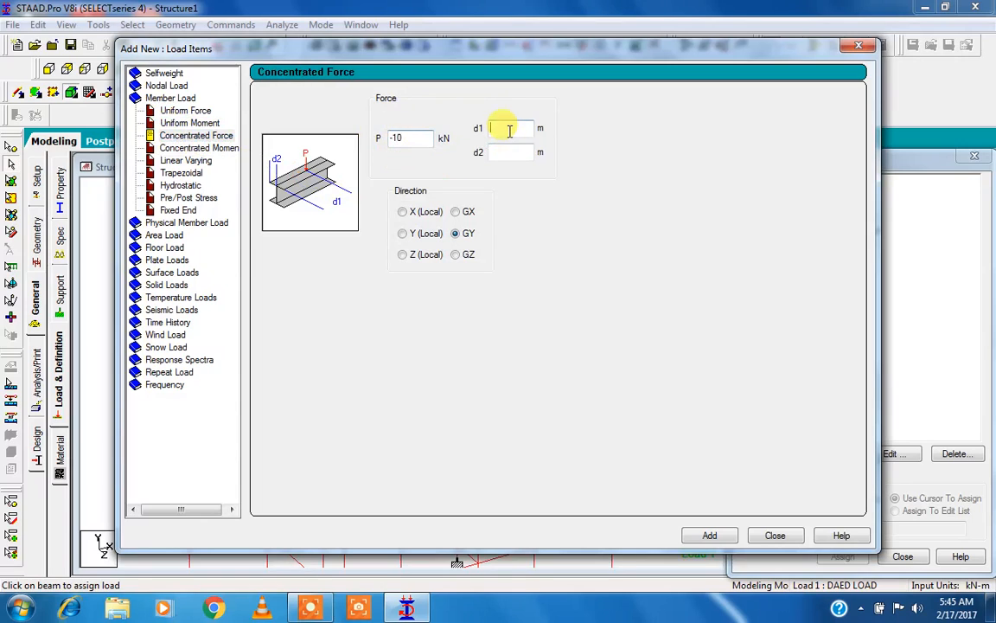
click(705, 534)
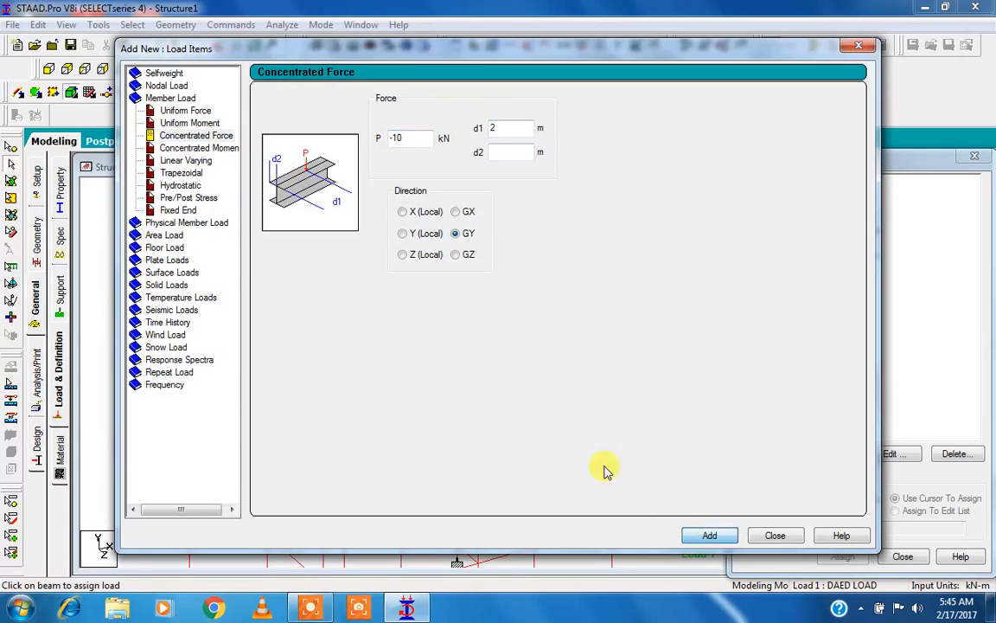
- Add two linear varying local Y member loads to the DAED LOAD case: W1 -2 with W2 -4 kN/m, and a triangular W3 of -4 kN/m
click(217, 150)
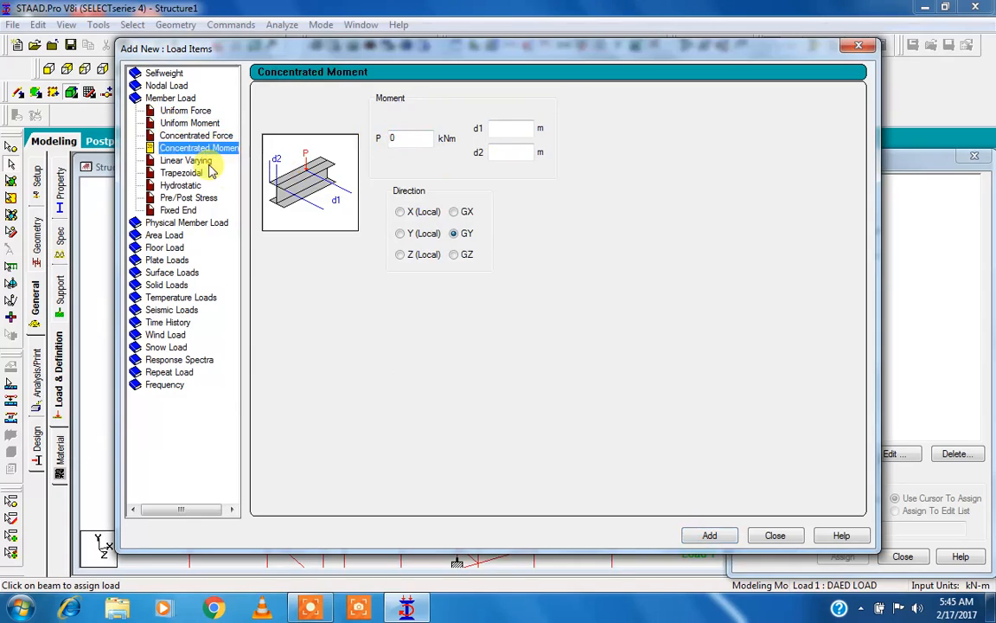
click(206, 160)
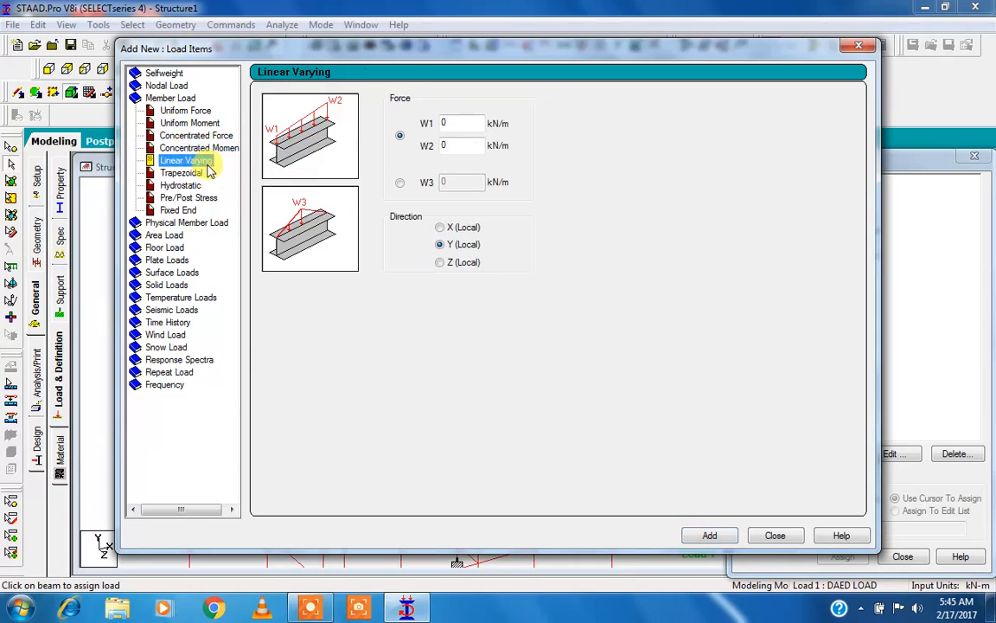
double_click(453, 123)
text(-2)
double_click(438, 146)
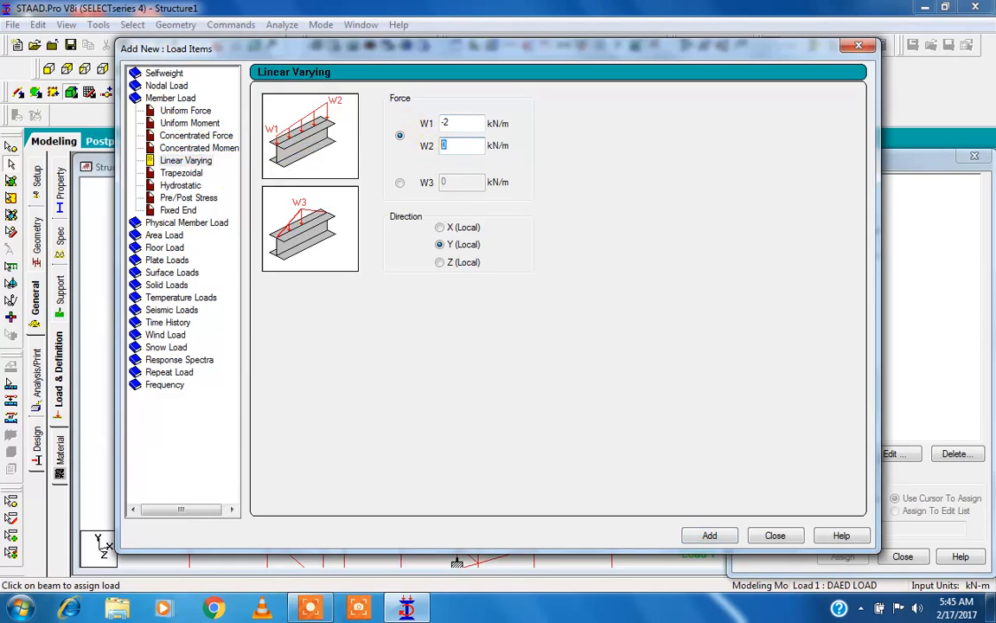
text(-4)
click(705, 536)
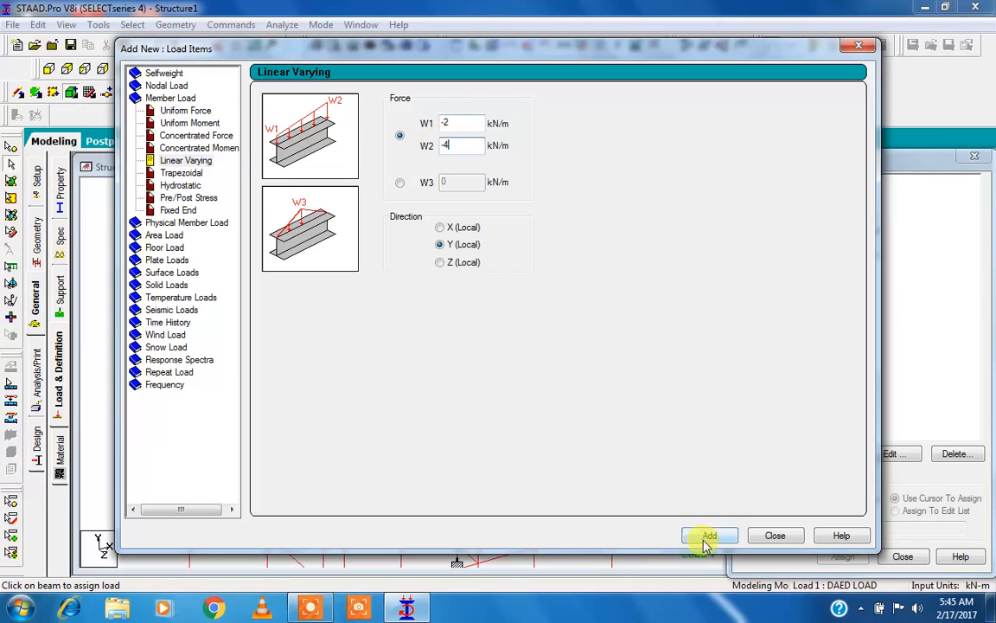
click(399, 183)
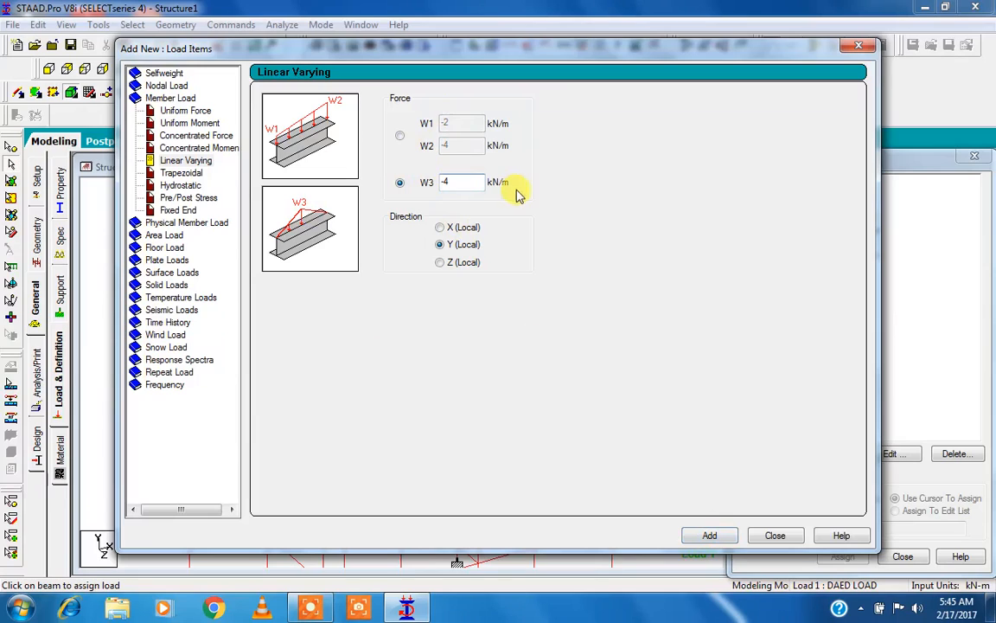
click(710, 533)
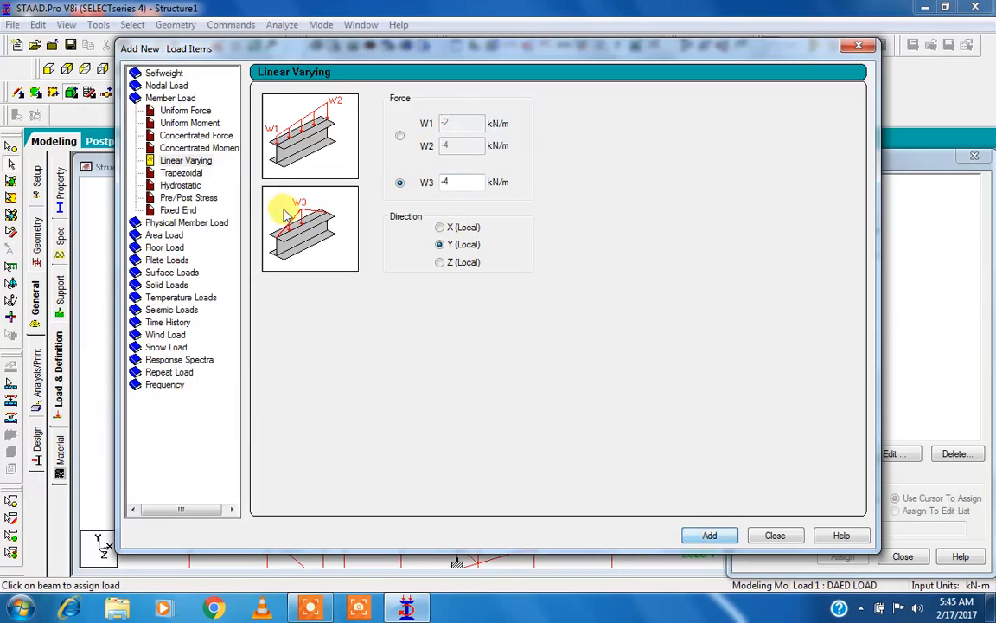
- Add a trapezoidal GY member load with W1 -2 kN/m, W2 -4 kN/m, d1 1 m and d2 3 m, and close the load items dialog
click(181, 174)
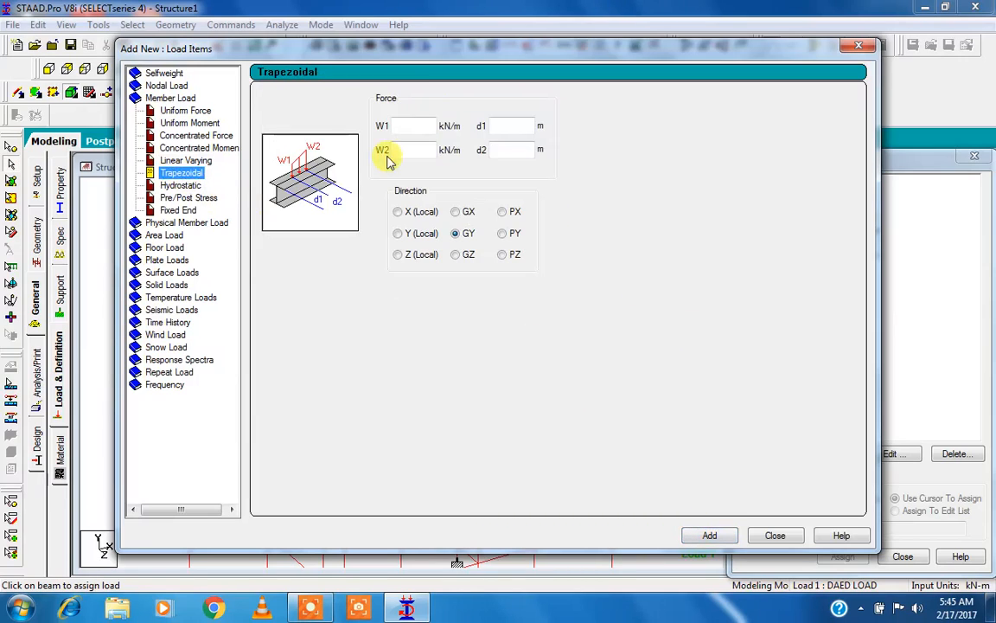
click(413, 125)
text(-)
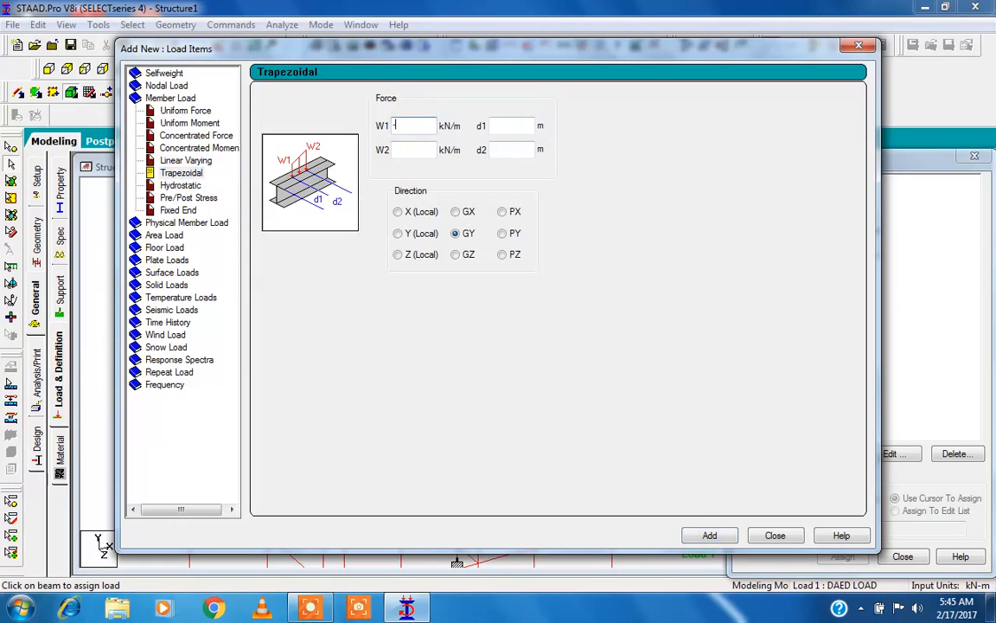
text(2)
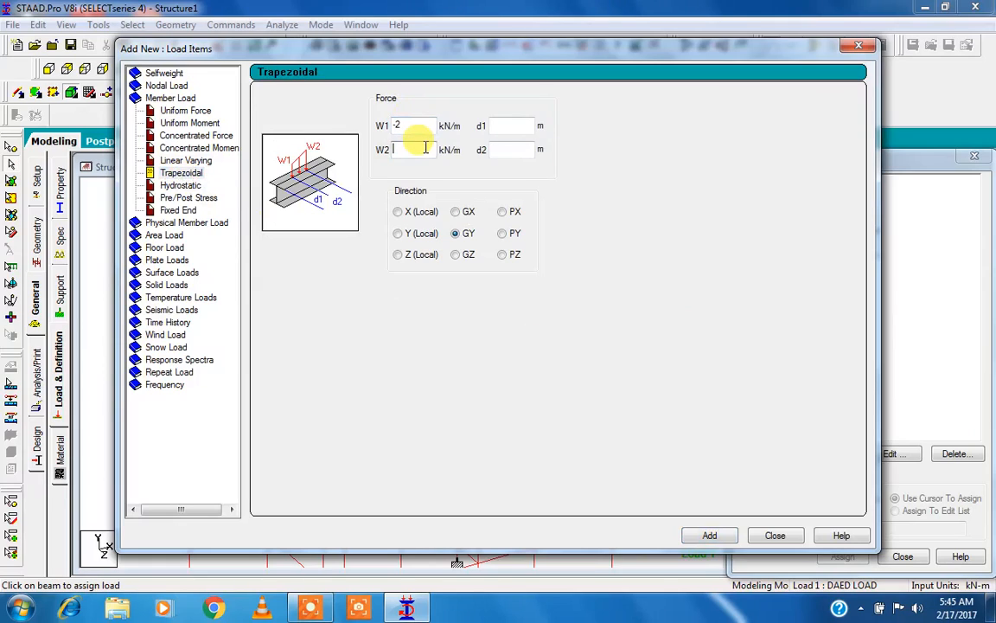
click(424, 147)
text(-2)
text(1)
click(509, 148)
text(33)
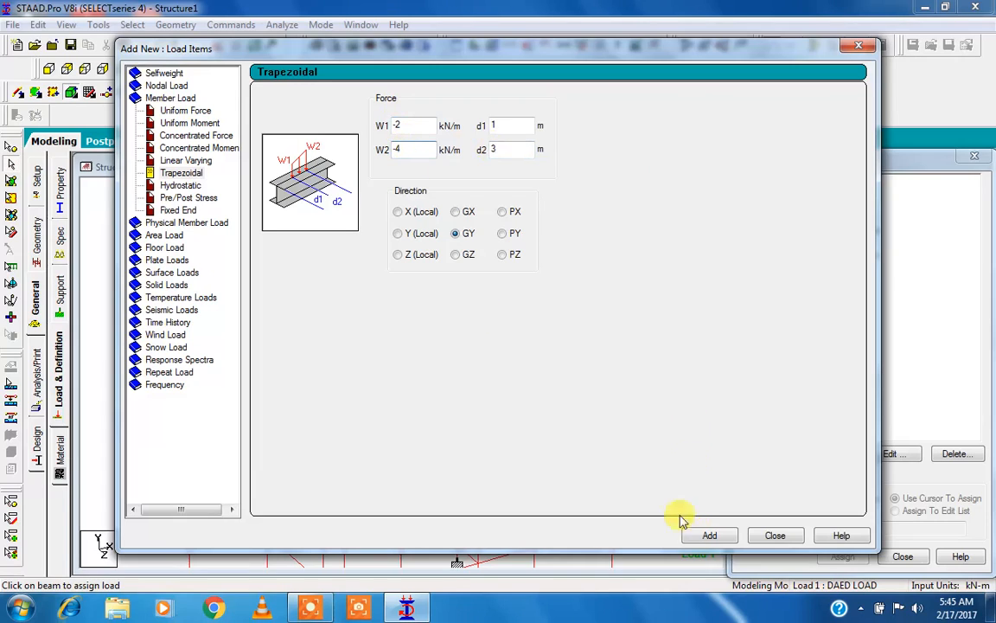
click(774, 535)
- Assign the concentrated -10 kN load to the front roof beam of the bay without the plate, using the cursor to assign
click(838, 255)
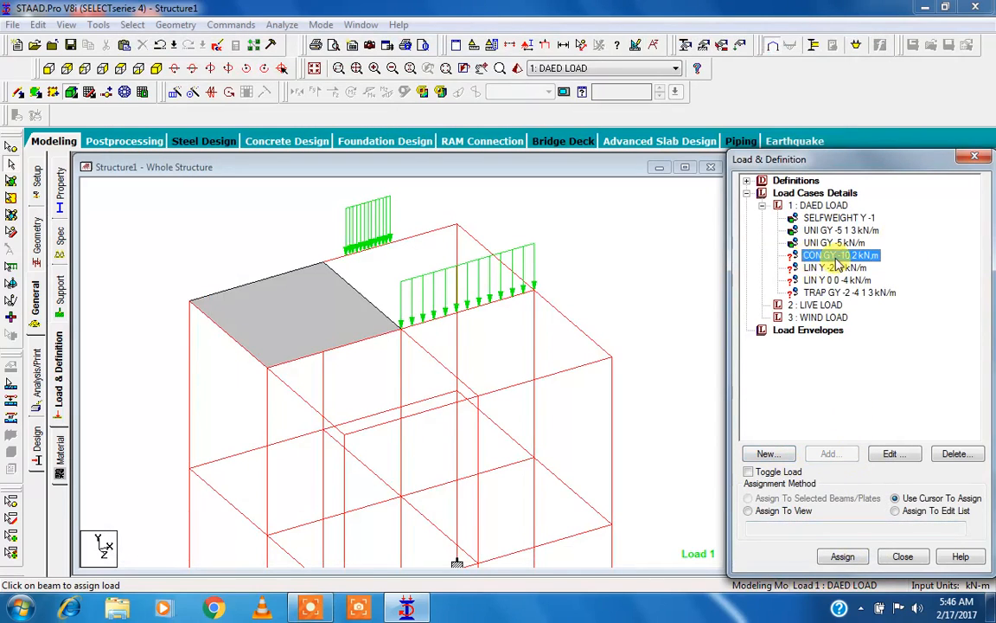
click(843, 556)
click(576, 373)
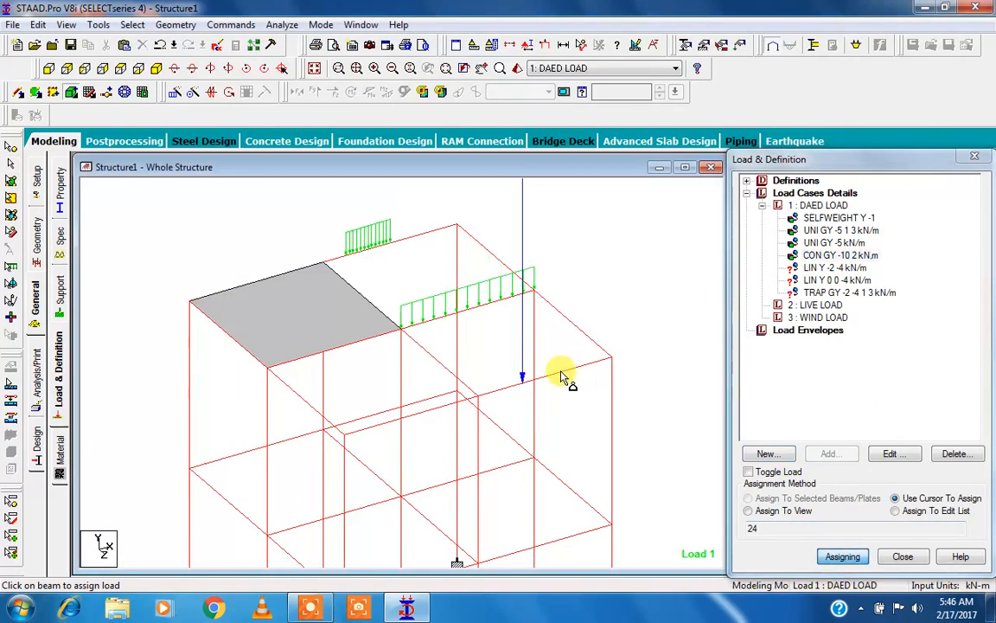
scroll(526, 382, down, 2)
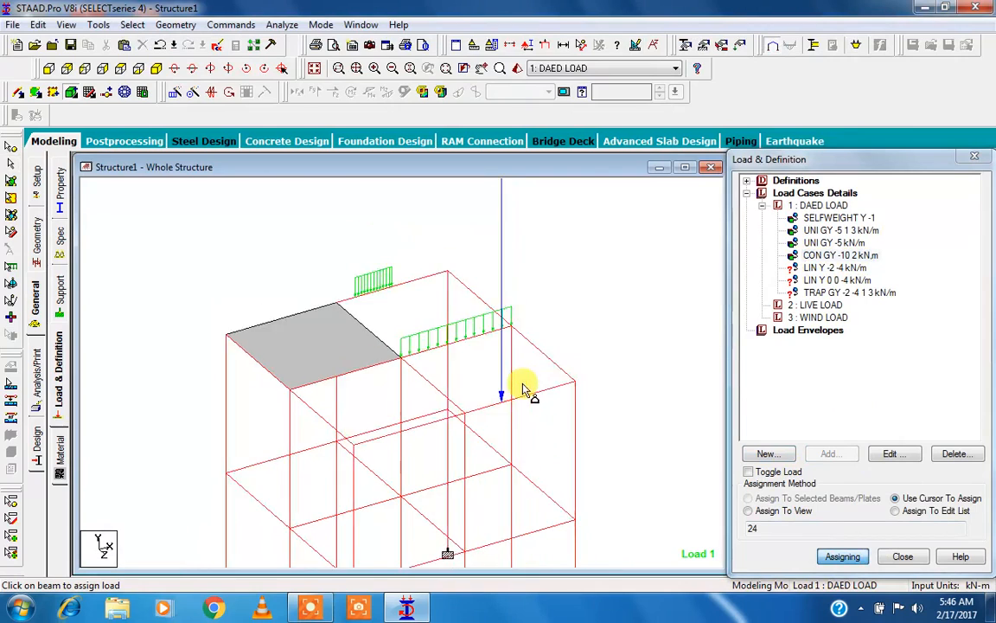
middle_drag(510, 383, 502, 400)
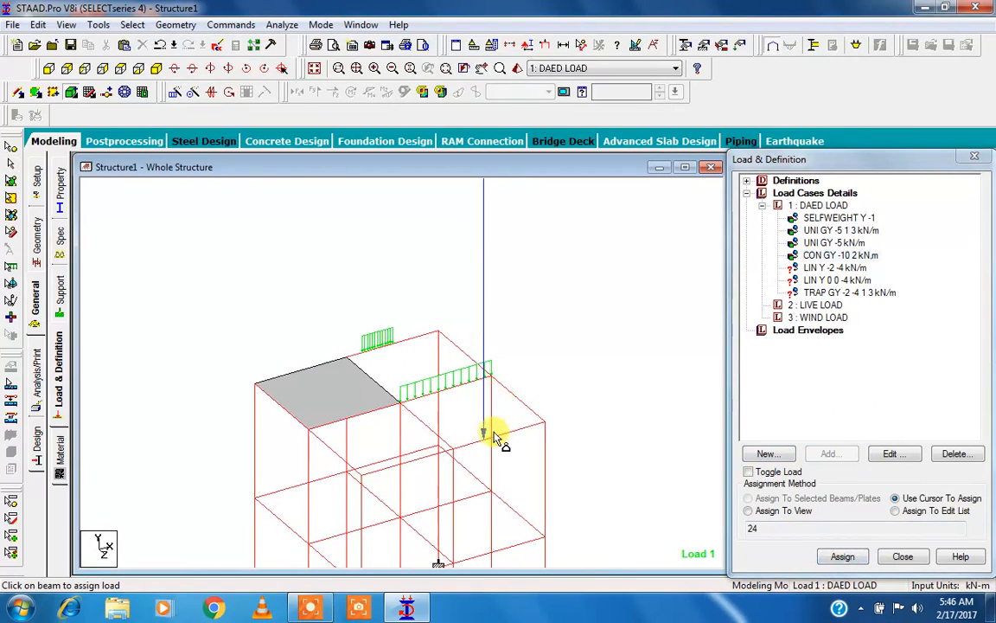
scroll(510, 346, down, 5)
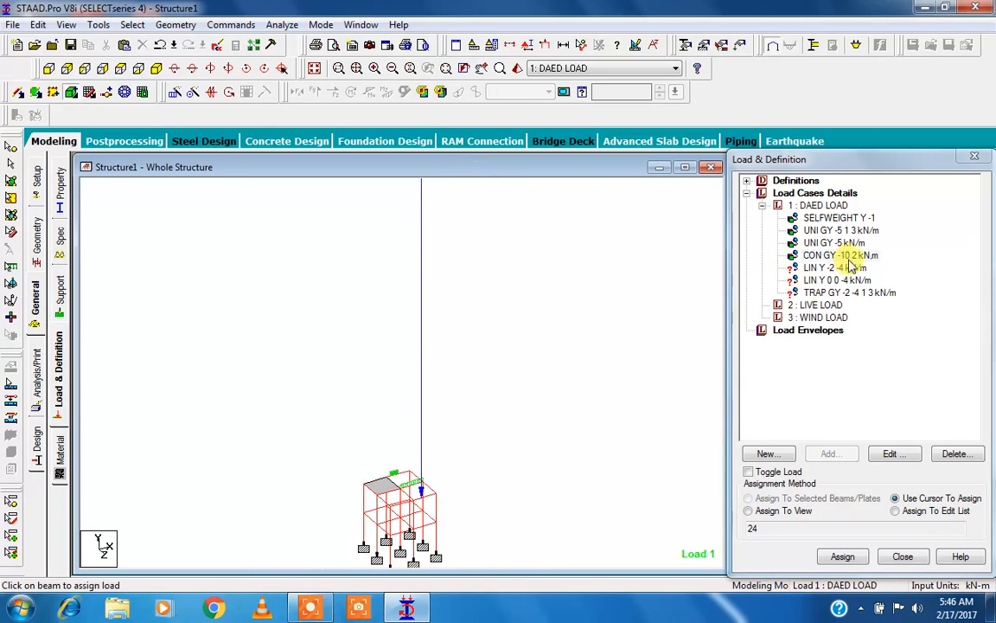
scroll(424, 553, up, 6)
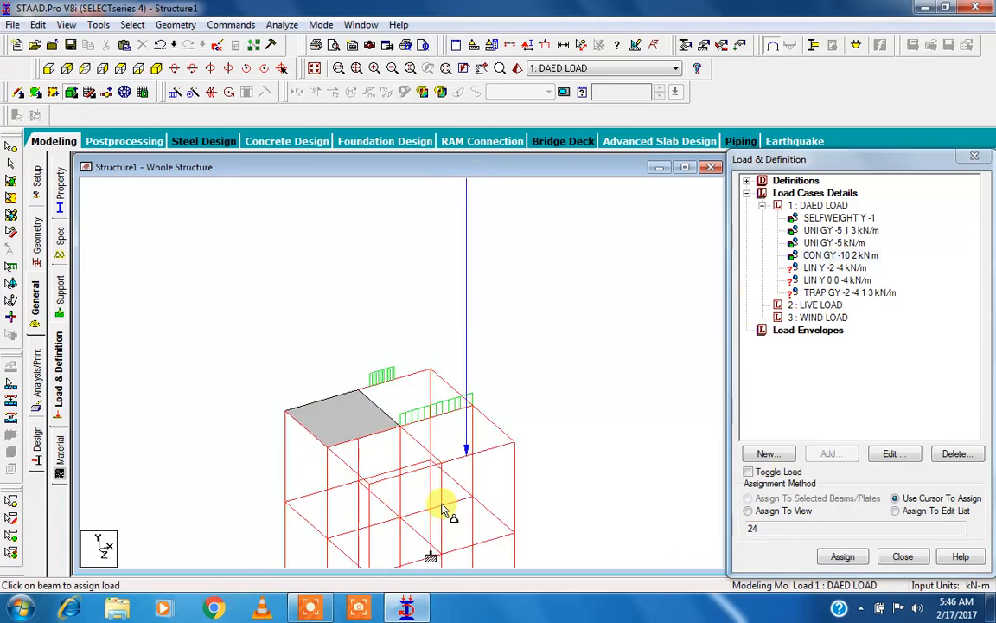
scroll(445, 405, up, 2)
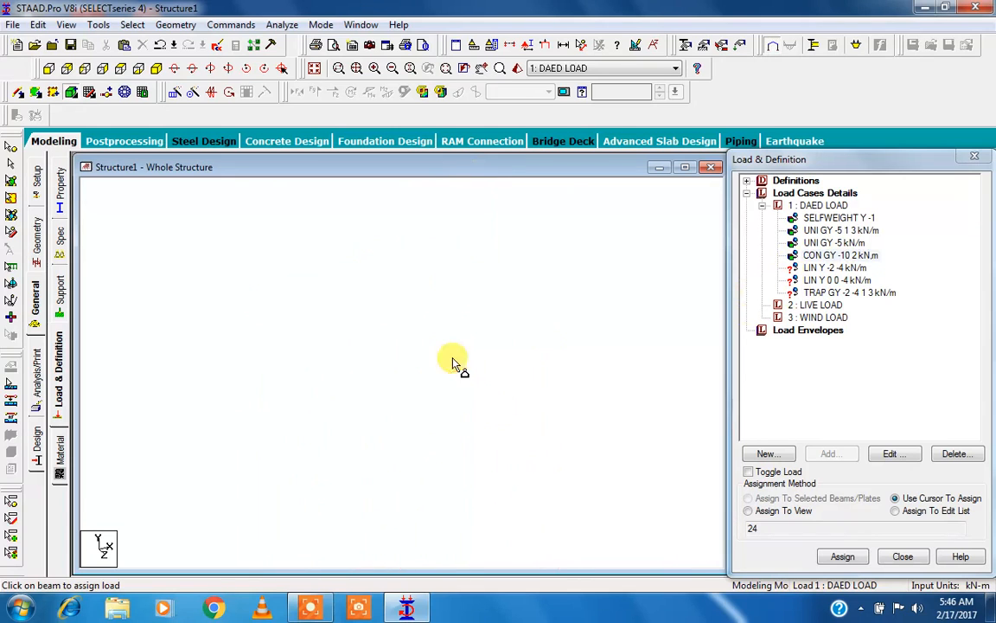
- Adjust the point force load scale of the diagrams, trying 10 and 8 before settling on 6 kN per m
click(619, 44)
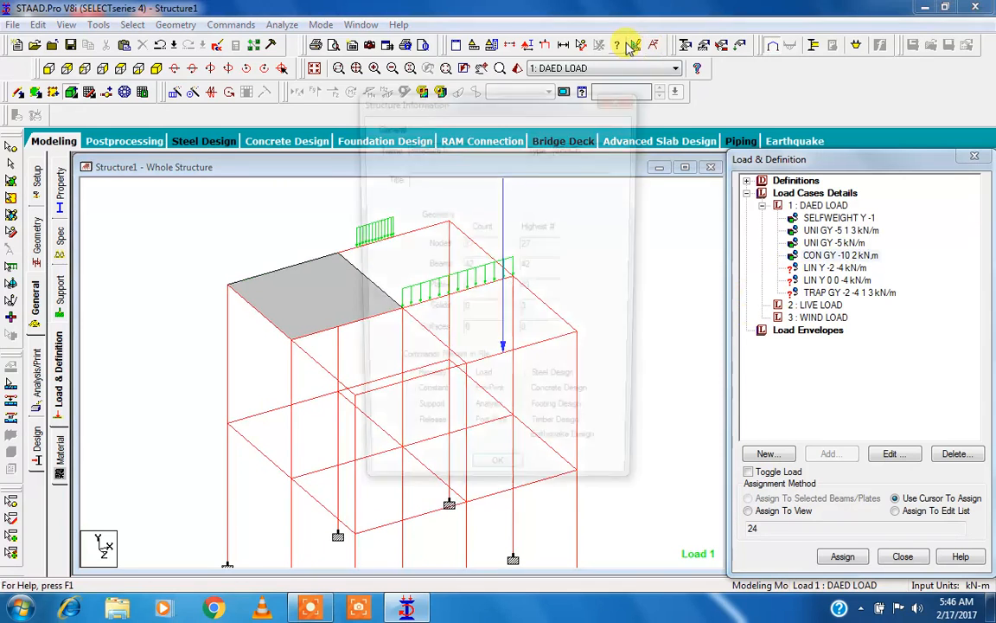
click(631, 98)
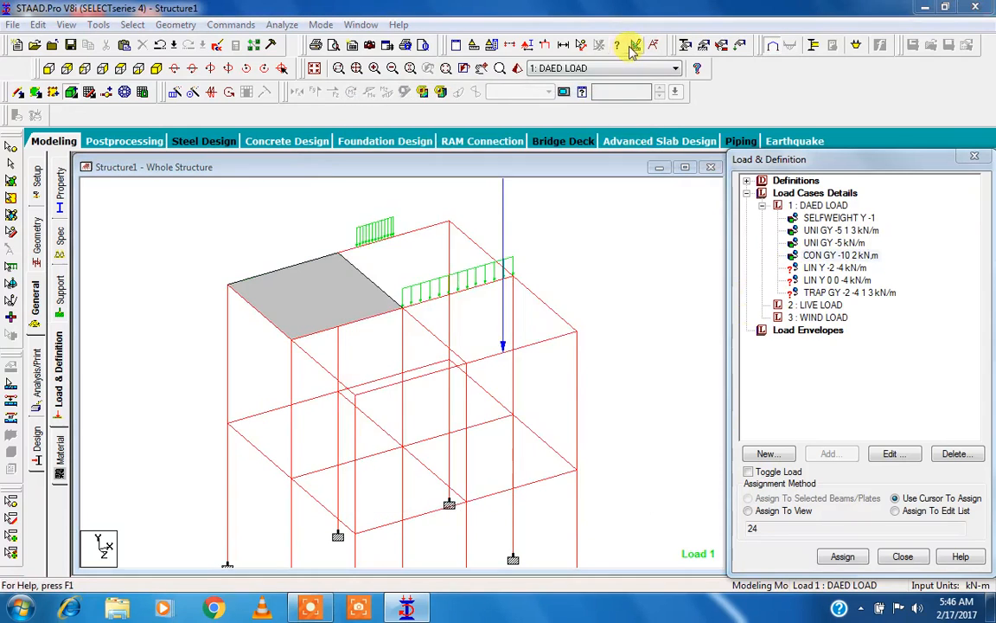
click(634, 44)
drag(510, 62, 757, 52)
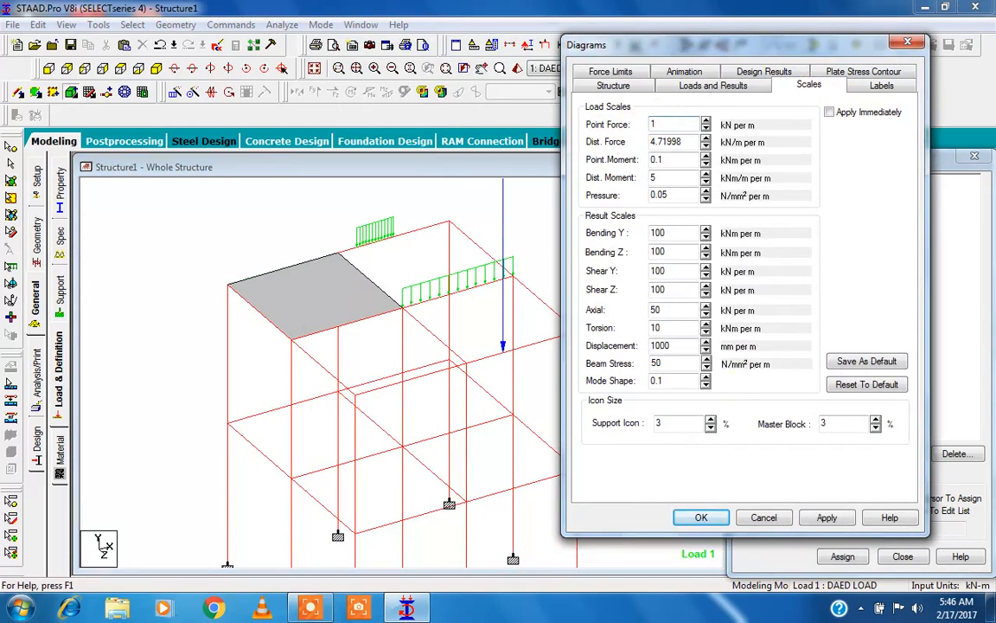
click(824, 517)
double_click(657, 125)
text(10)
click(826, 517)
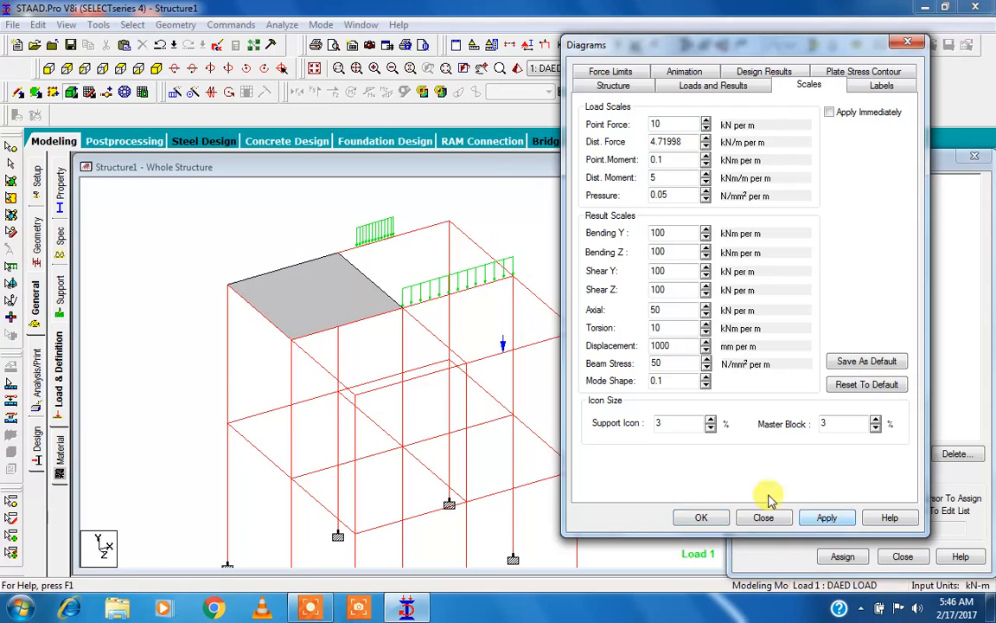
click(657, 125)
text(8)
click(826, 517)
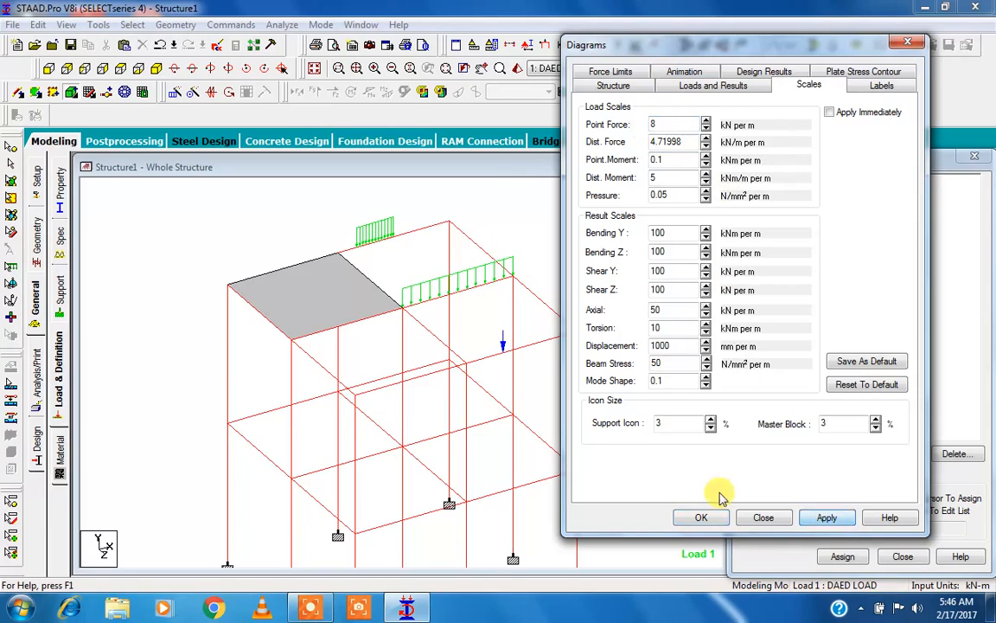
double_click(661, 124)
text(6)
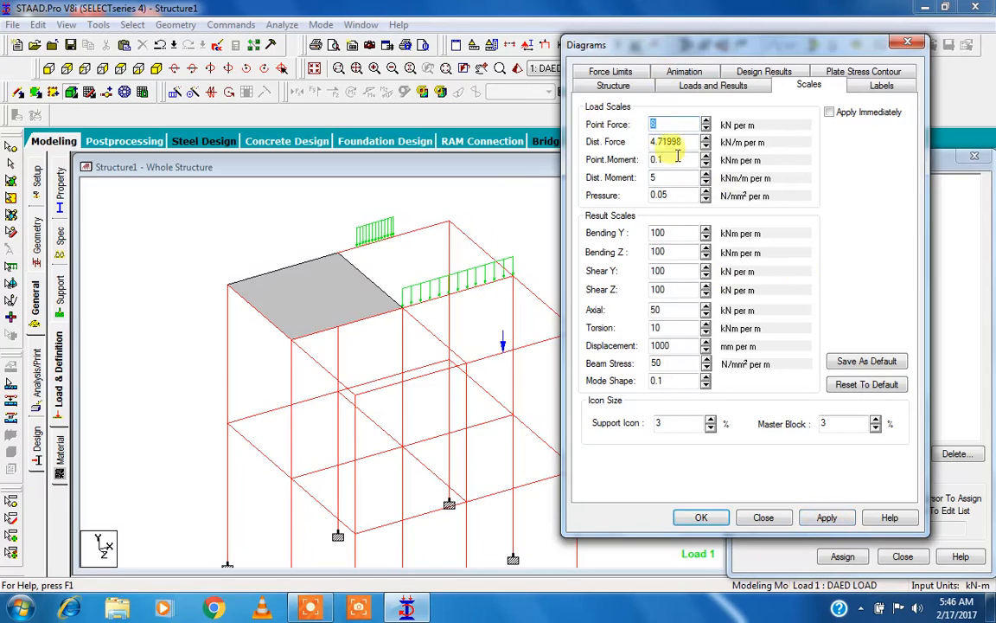
click(826, 518)
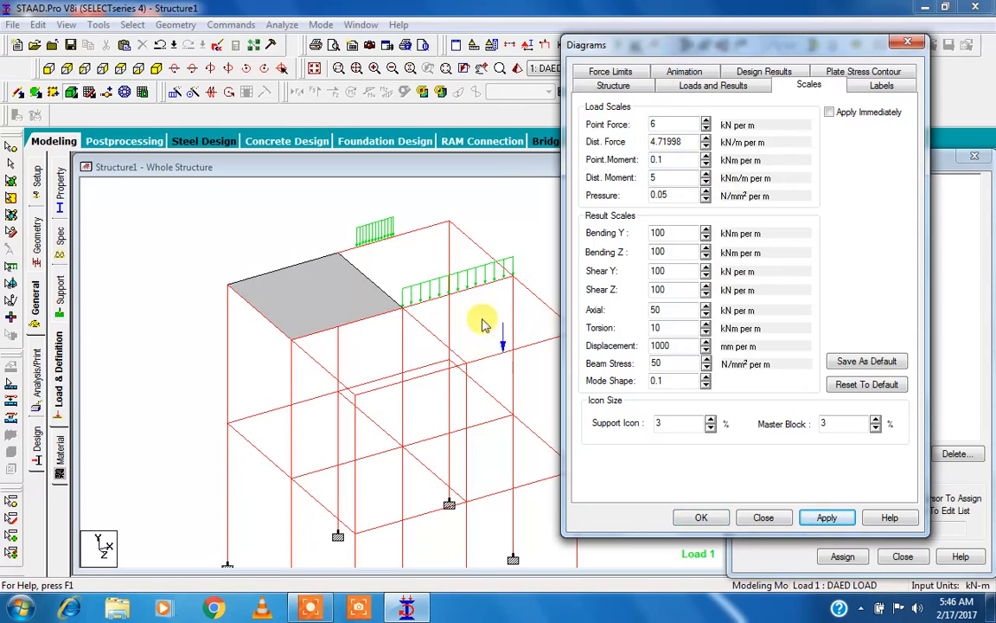
click(700, 518)
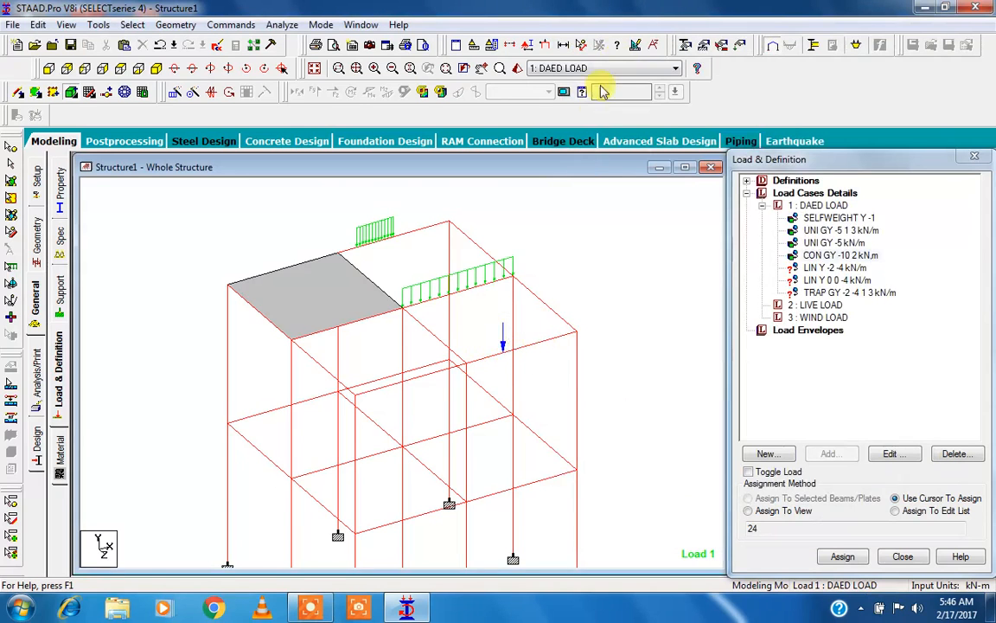
- Display the load values on the model through the diagram label settings
click(635, 44)
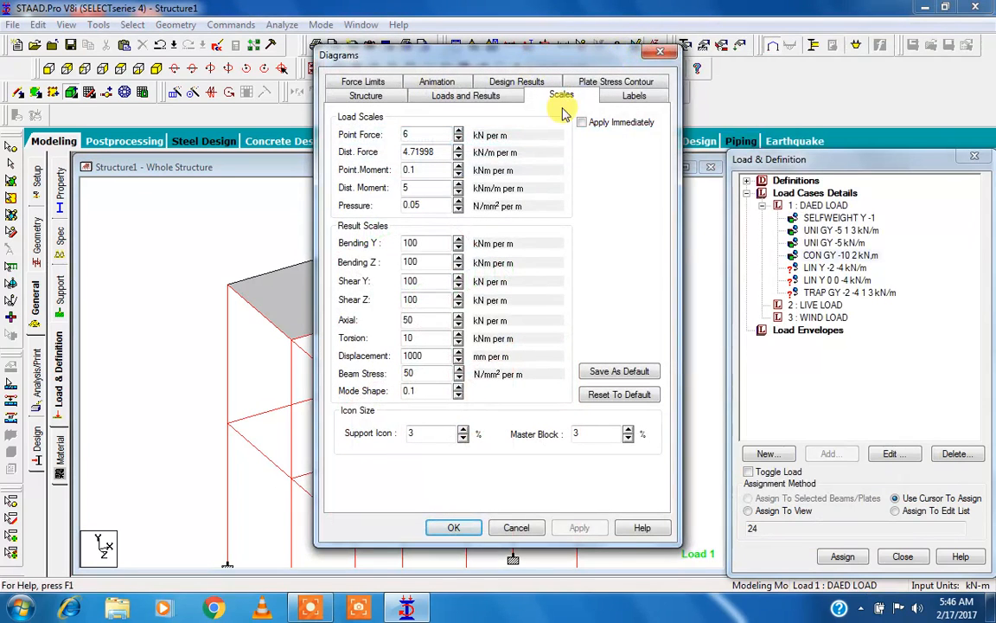
drag(584, 63, 840, 49)
click(911, 91)
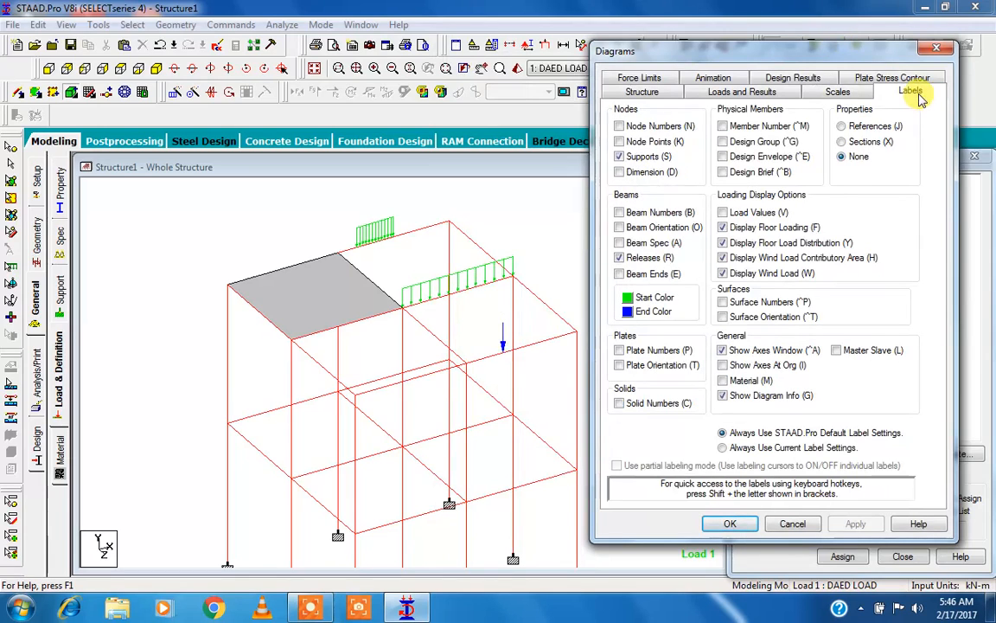
click(723, 213)
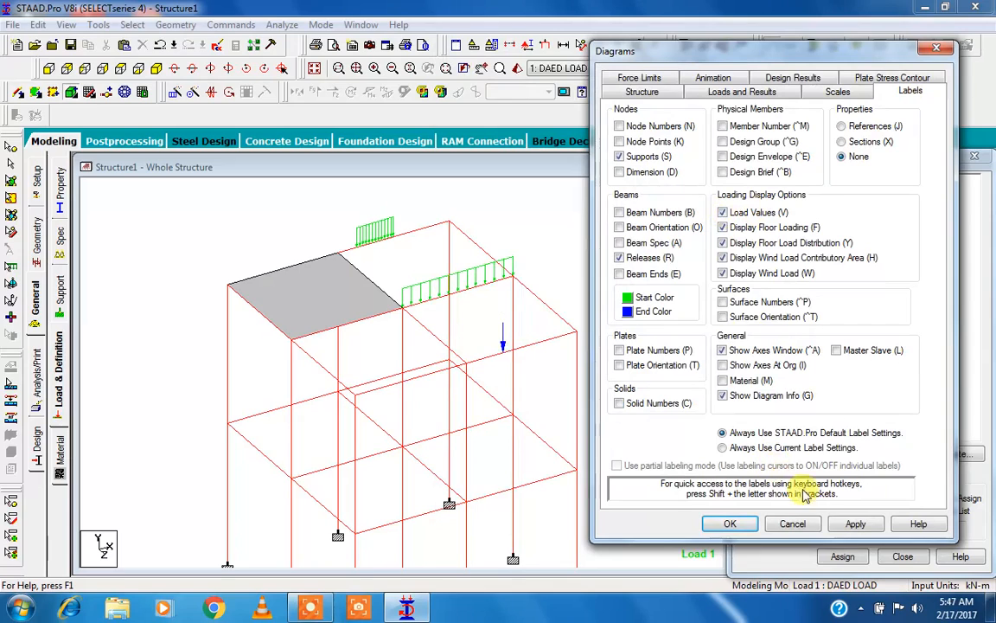
click(847, 526)
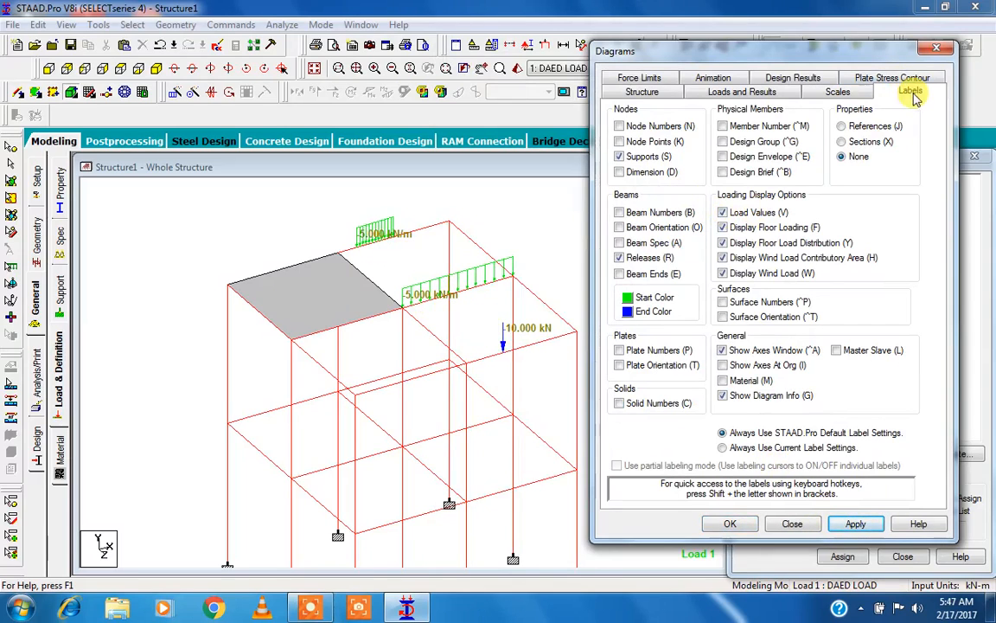
- Show the node number and node point labels on the model and turn both off again
click(619, 127)
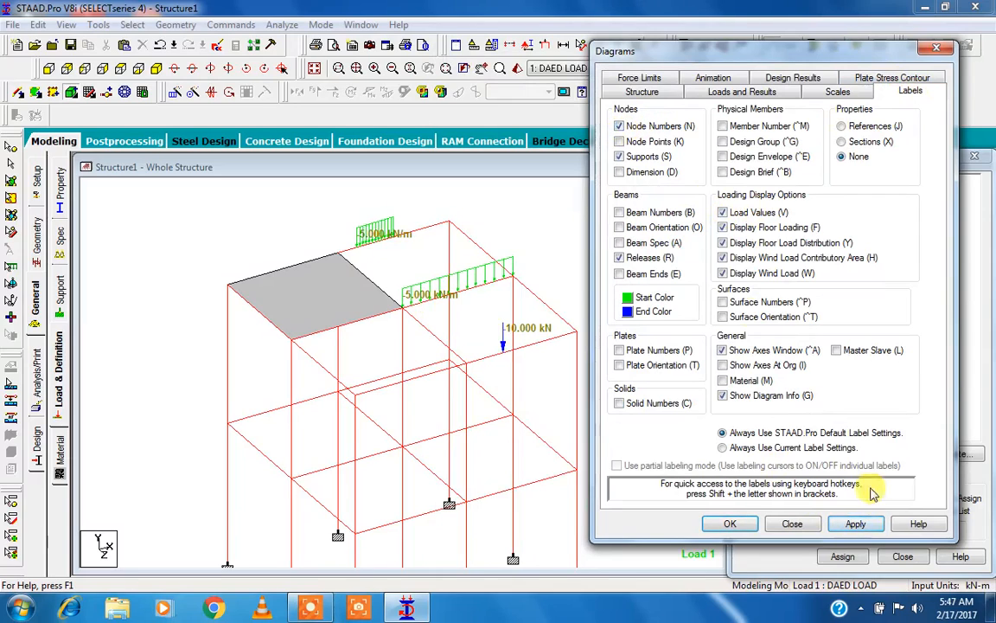
click(857, 524)
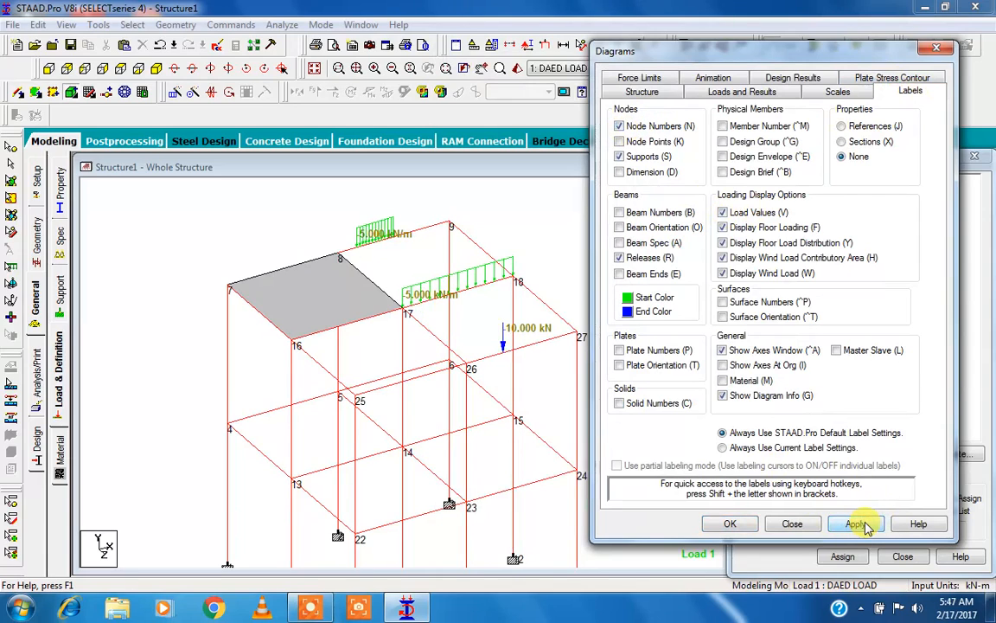
click(628, 142)
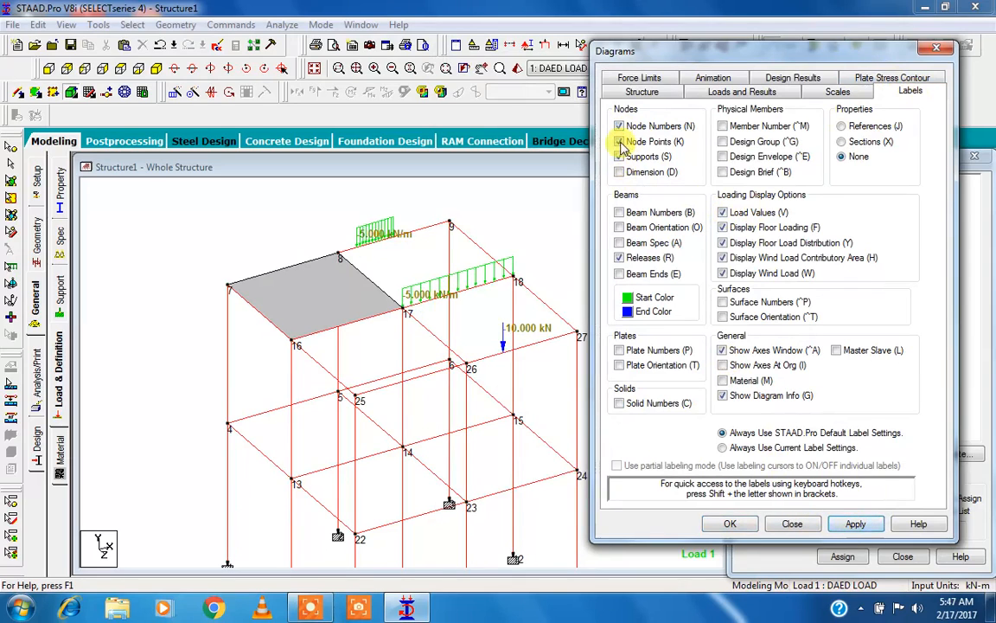
click(620, 128)
click(856, 524)
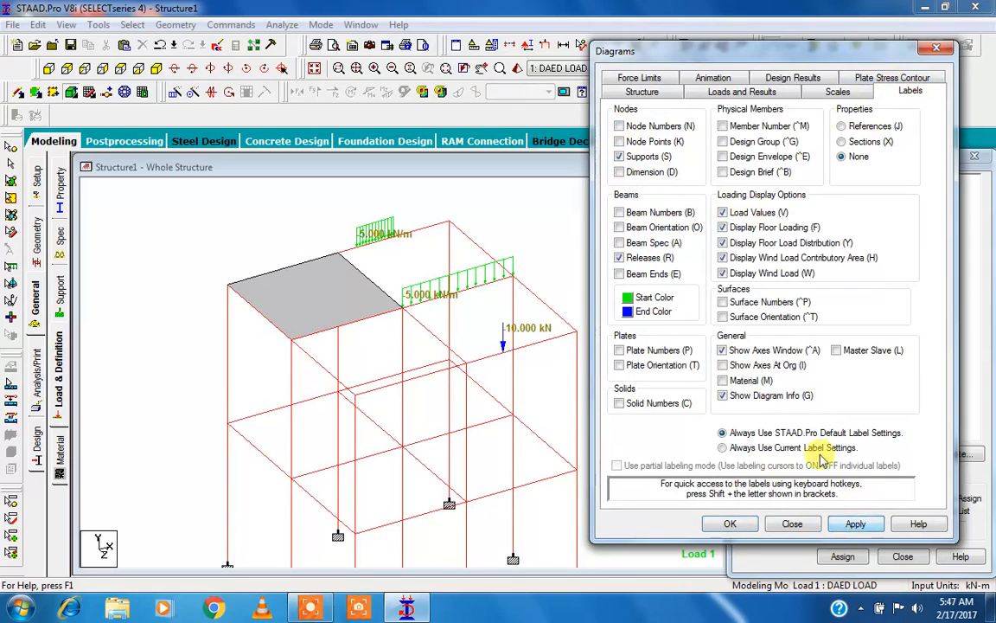
- Display the beam numbers on the model
click(619, 213)
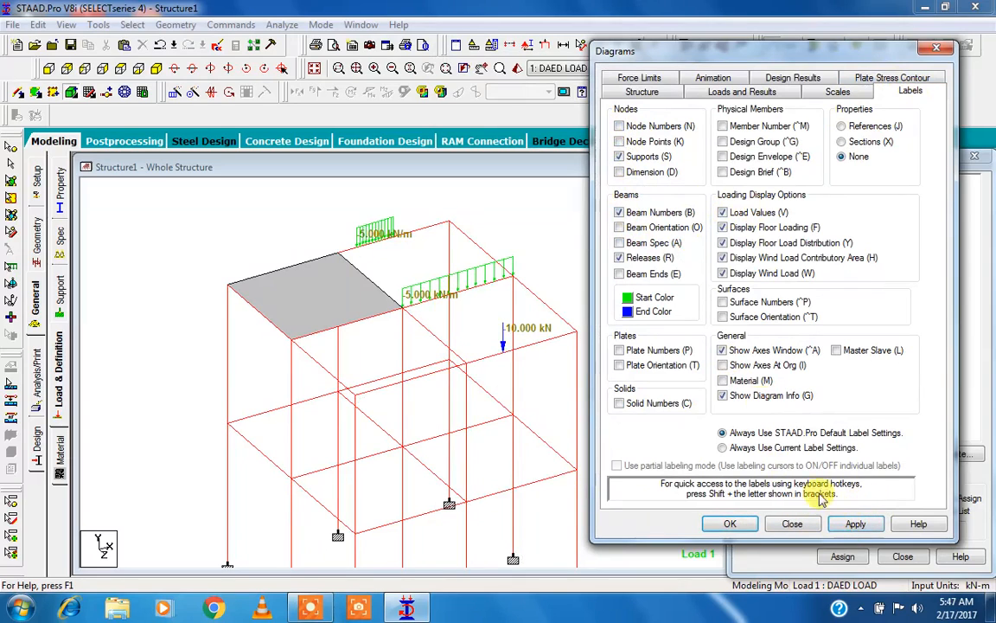
click(855, 523)
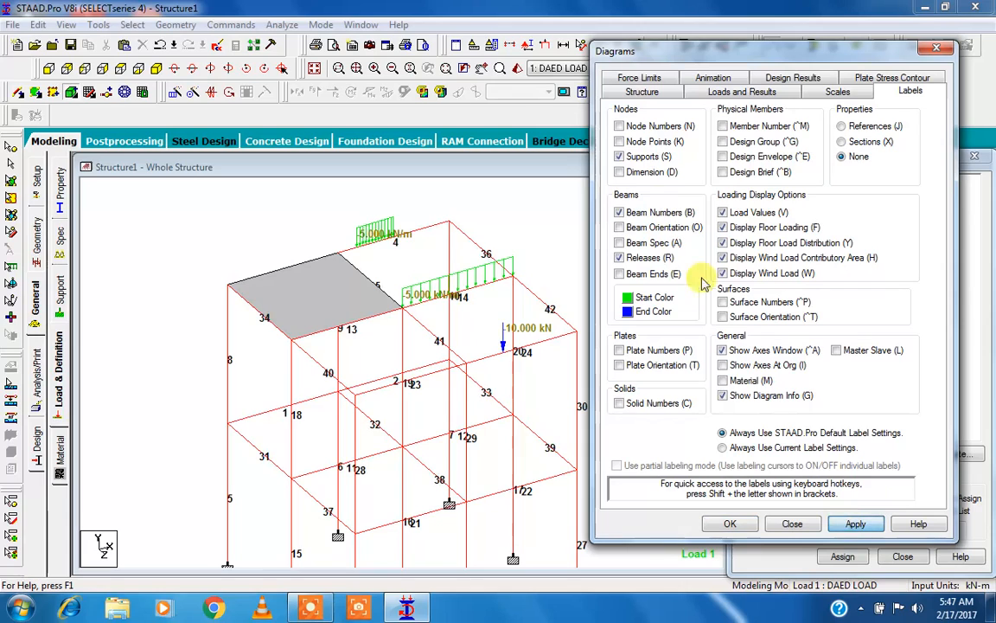
- Turn off the beam number labels on the model
click(652, 214)
click(857, 524)
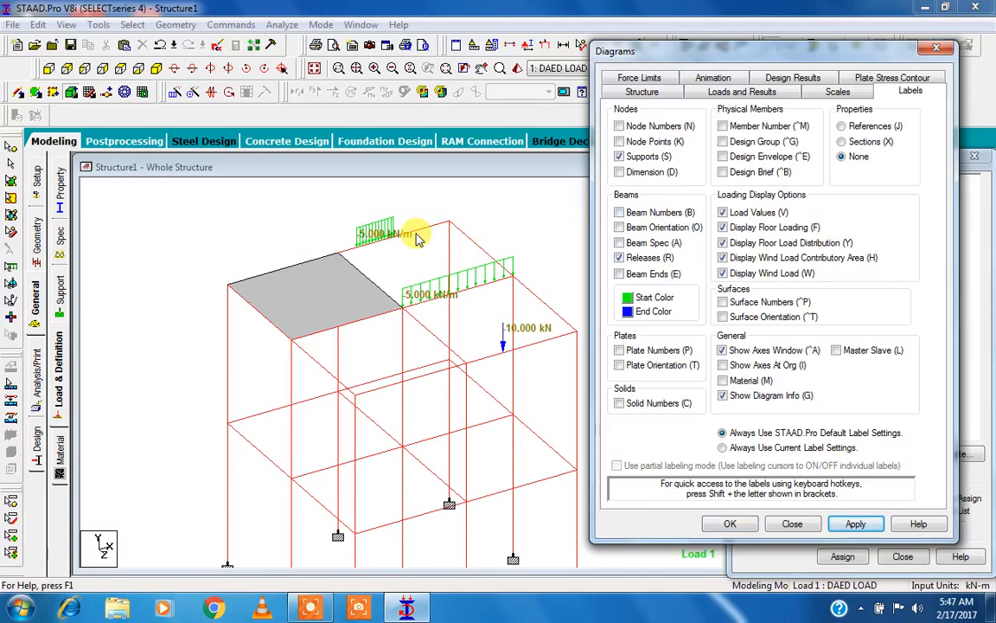
- Show the property references and the section names on the model, and set the property labels back to None
click(842, 127)
click(856, 524)
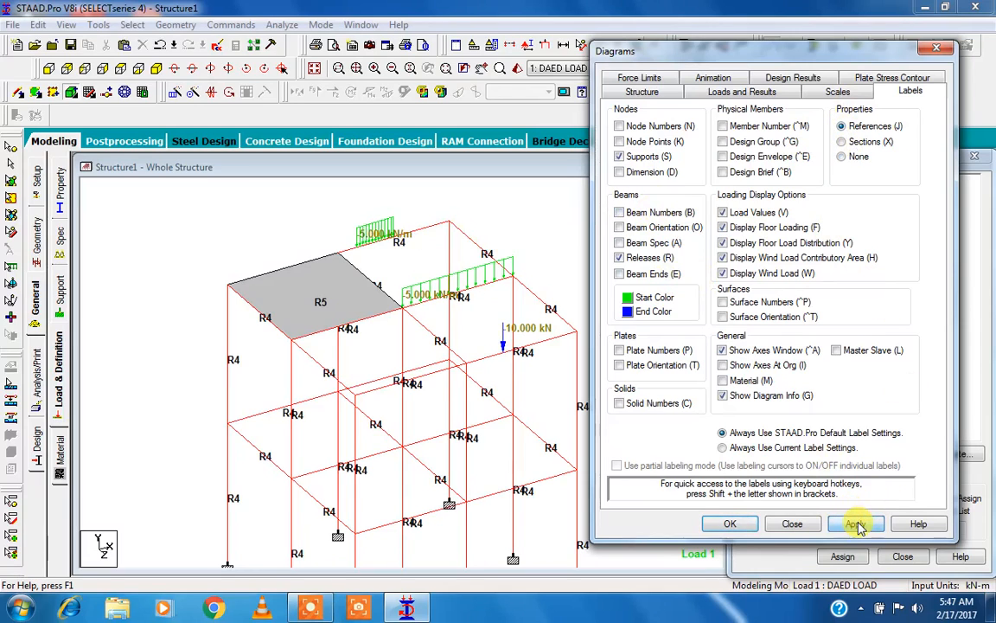
click(869, 142)
click(856, 524)
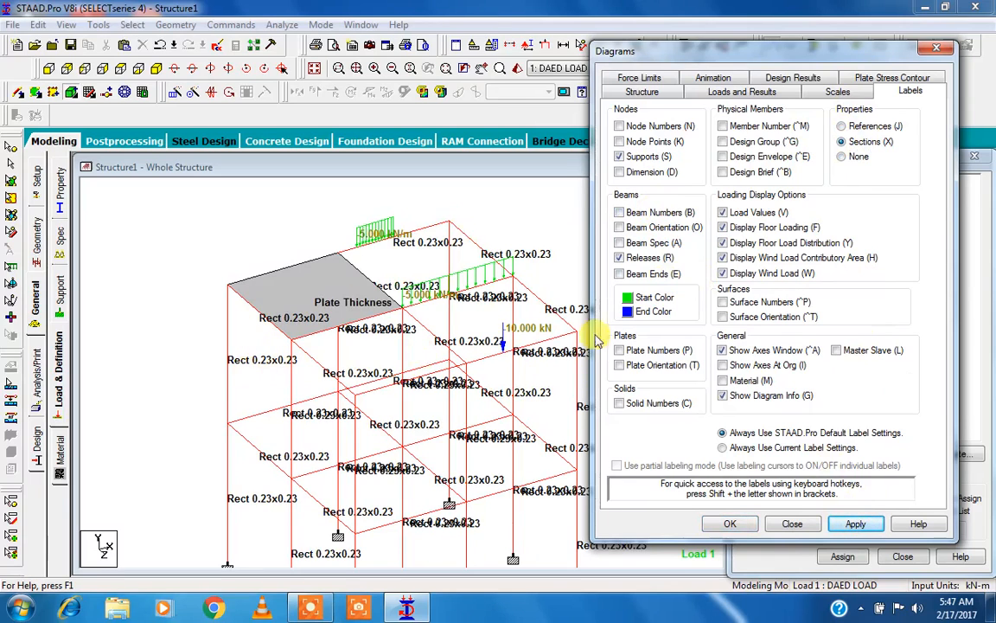
click(843, 158)
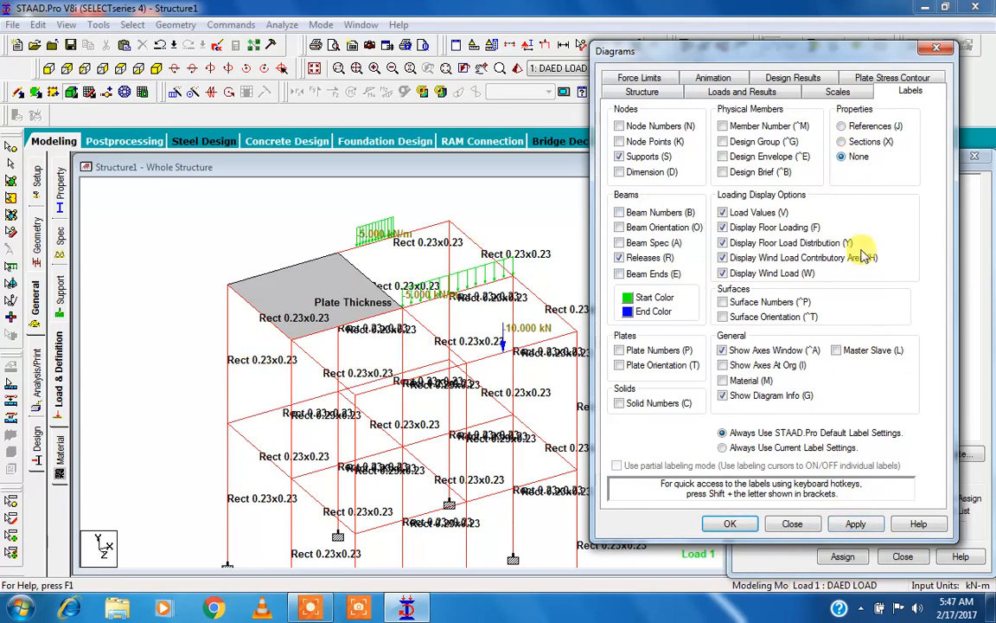
click(850, 523)
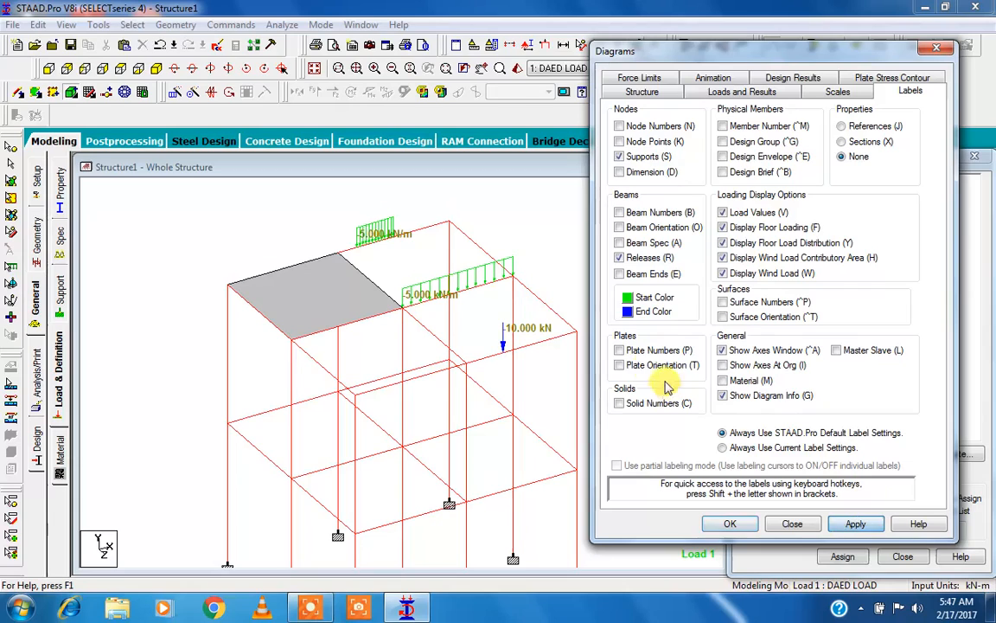
- Show the plate number labels, turn them off again and close the diagram settings
click(619, 351)
click(852, 524)
click(619, 350)
click(854, 524)
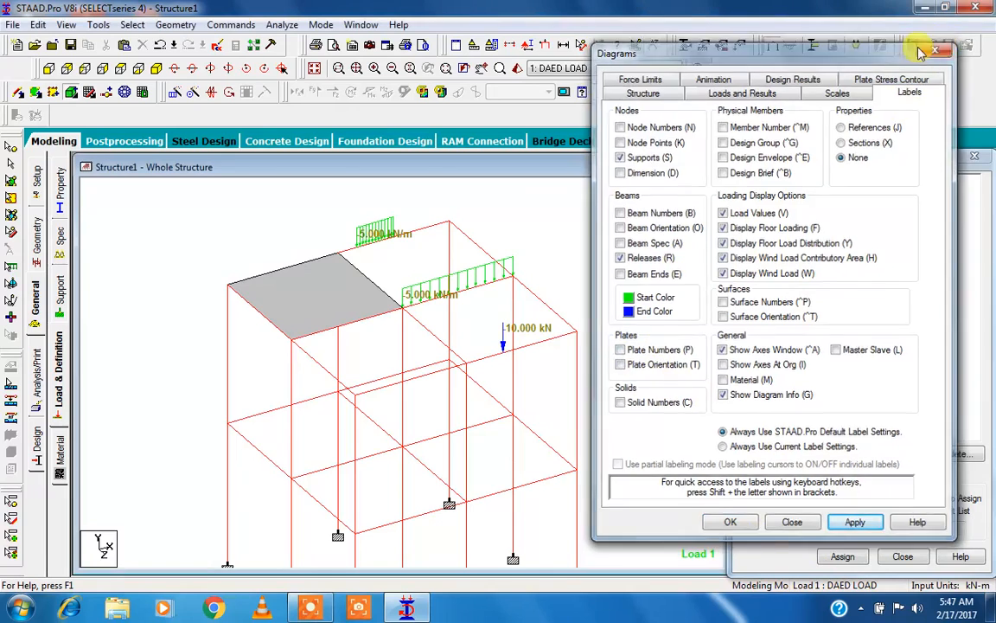
click(945, 47)
- Assign the linear varying load LIN Y -2 -4 kN/m to beam 23 on the front roof edge
click(818, 268)
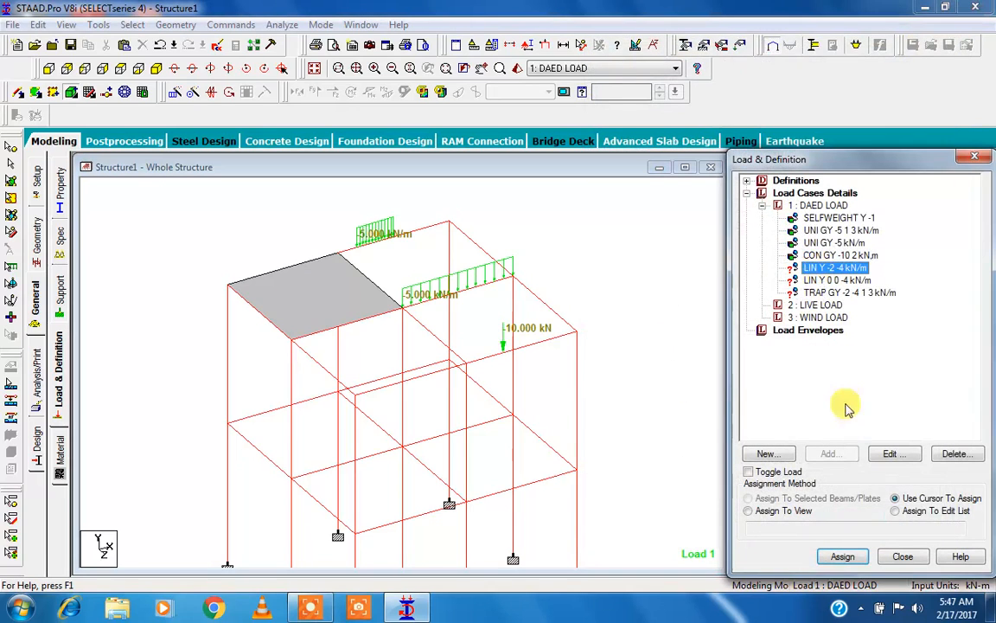
click(842, 556)
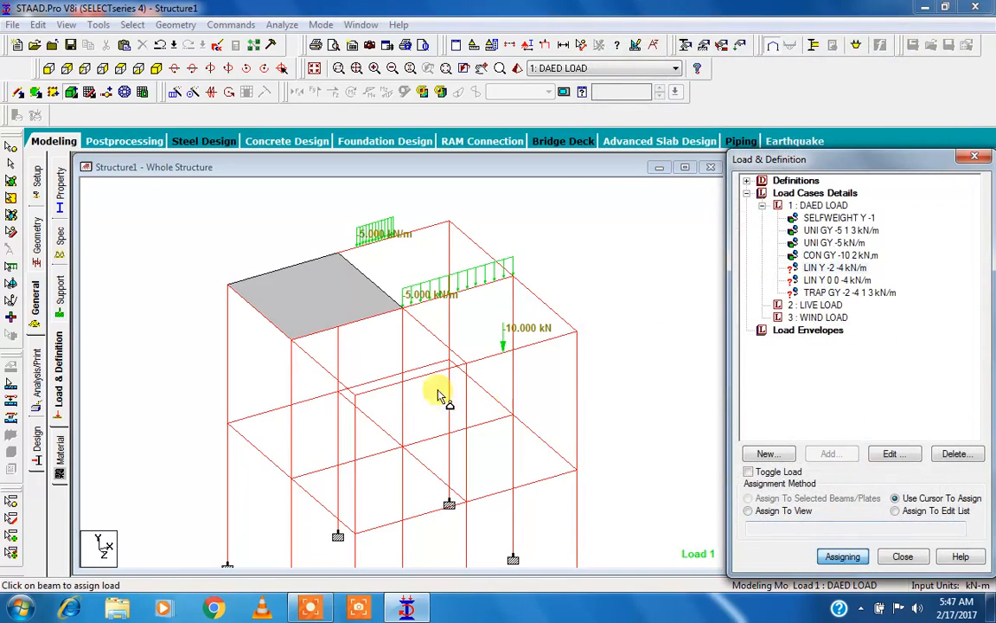
click(389, 380)
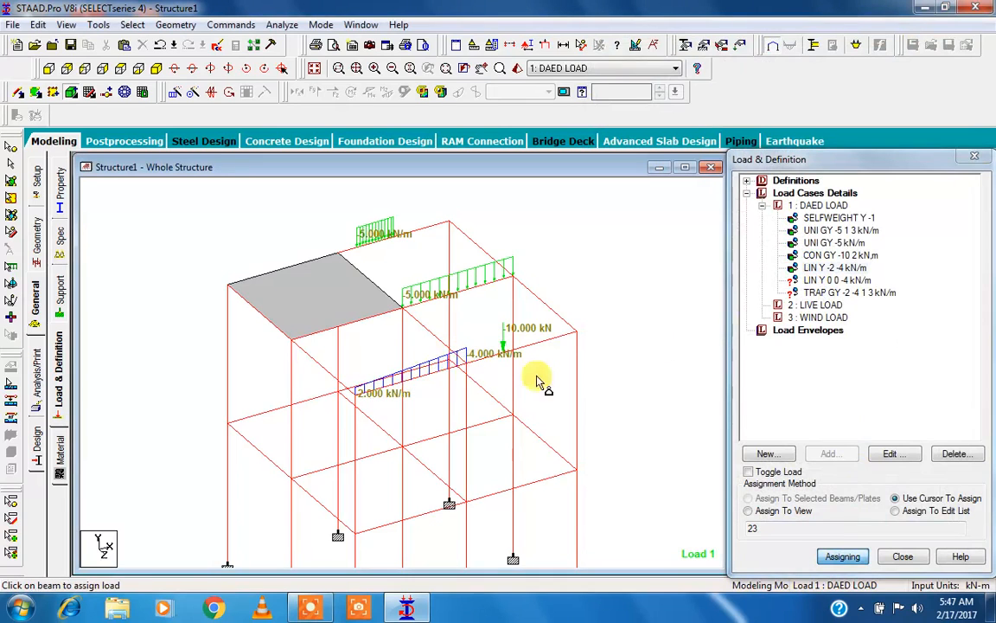
- Check the definition of the LIN Y 0 0 -4 kN/m load and assign it to beam 24 on the front roof edge
click(832, 280)
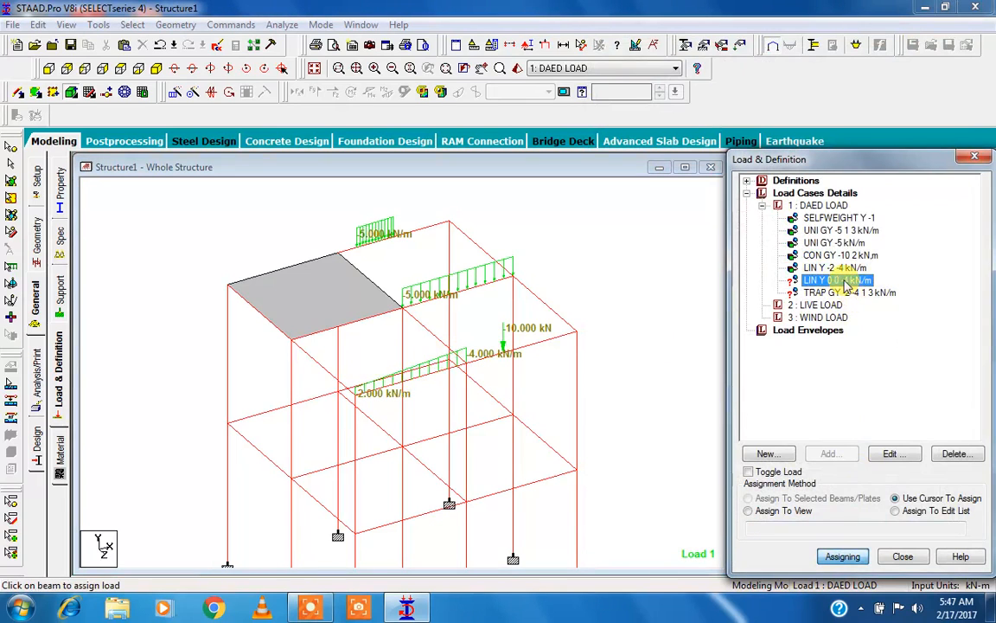
double_click(843, 281)
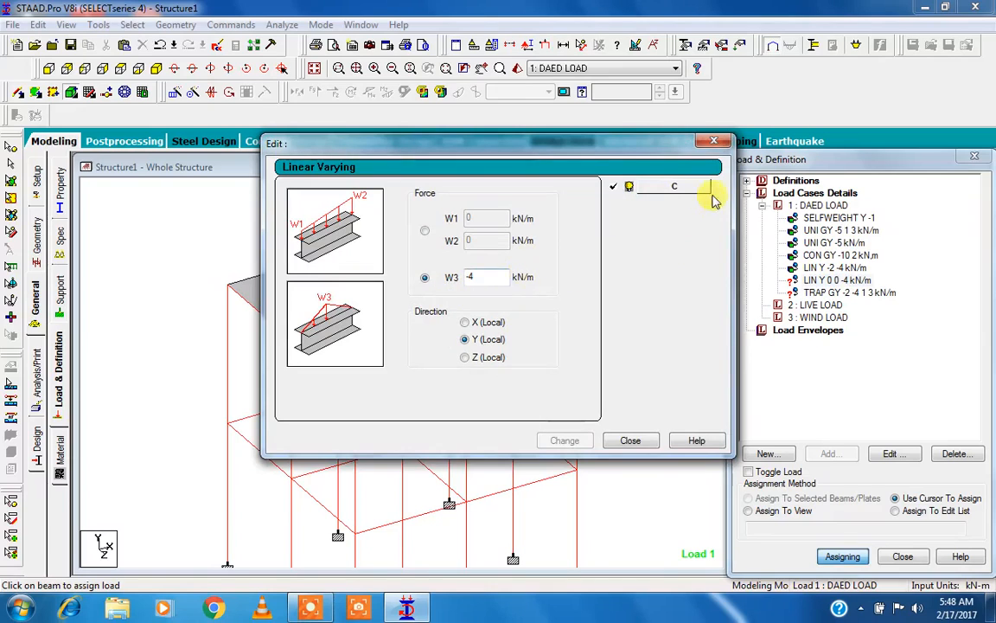
click(713, 140)
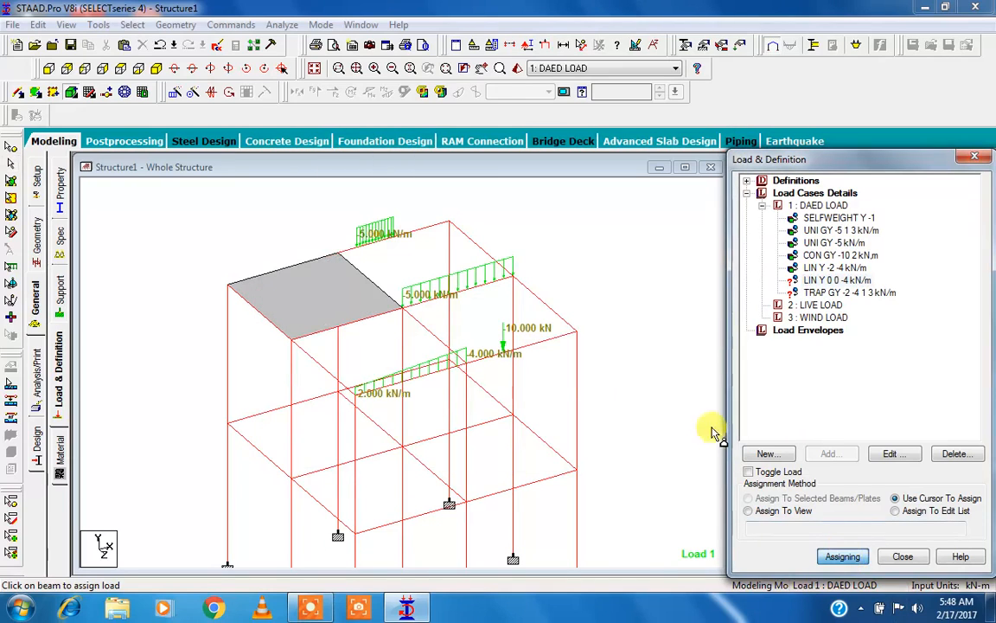
click(536, 339)
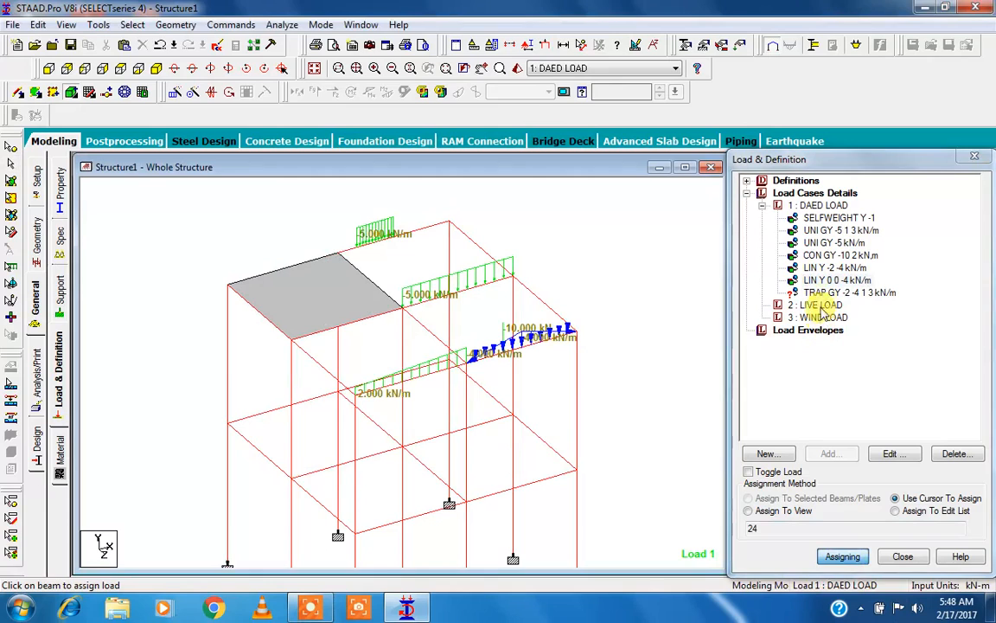
- Assign the trapezoidal load TRAP GY -2 -4 1 3 kN/m to beam 21 on the front edge of the lower floor
click(825, 294)
click(835, 555)
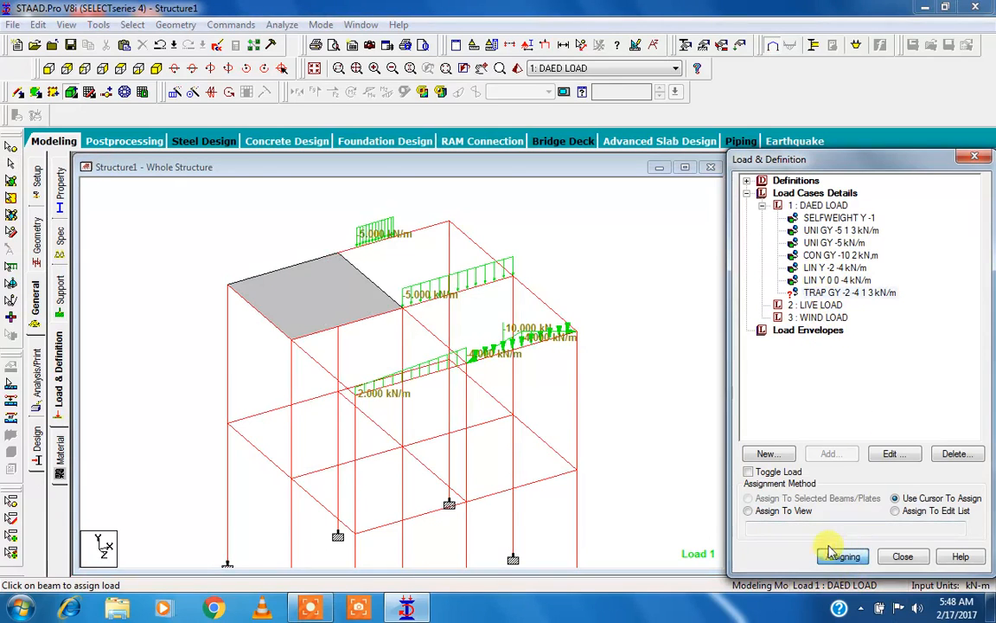
click(416, 525)
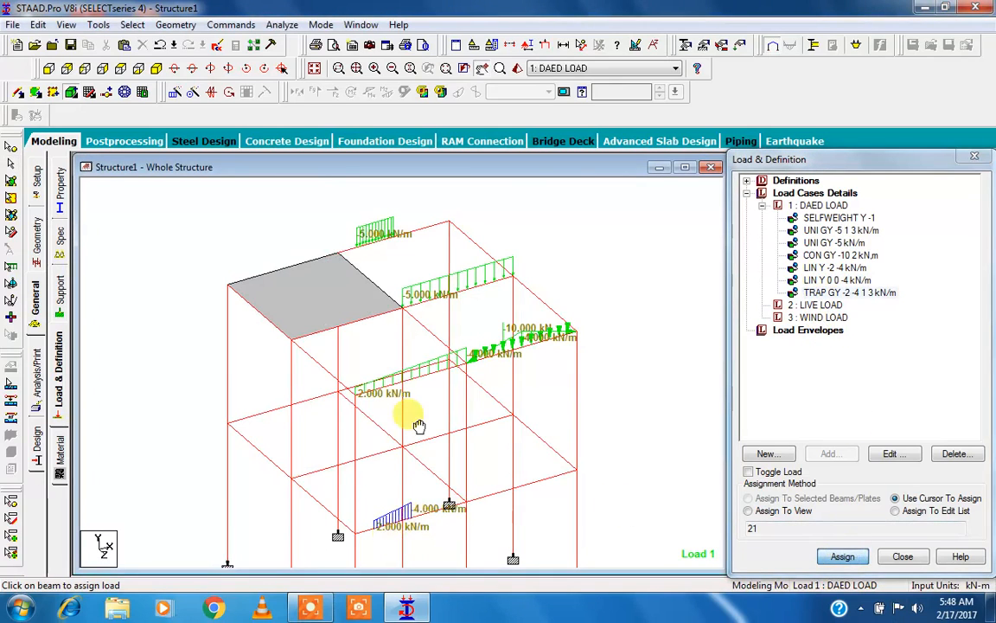
scroll(415, 373, up, 3)
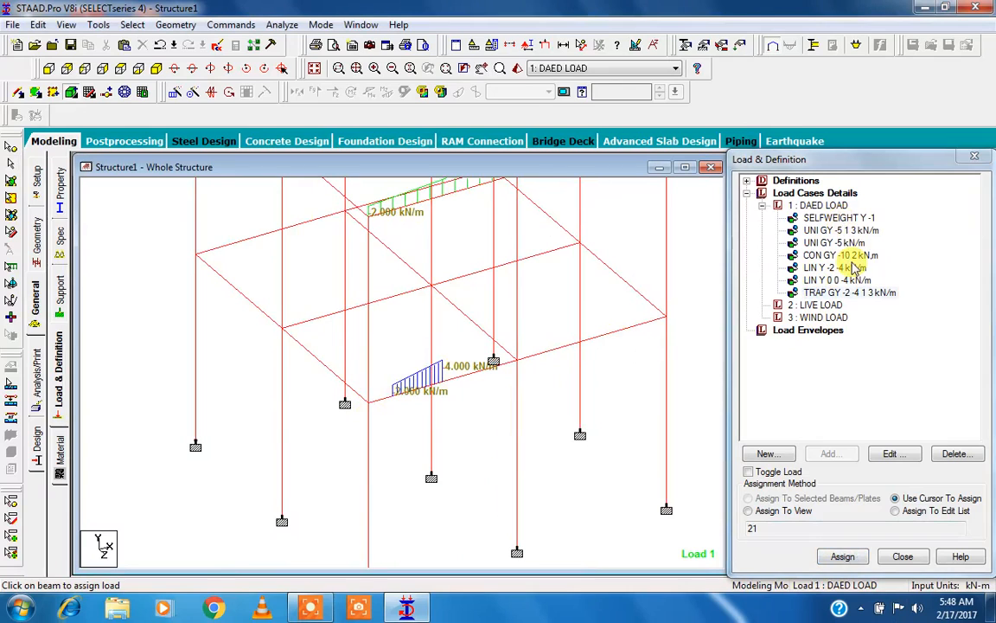
scroll(525, 338, down, 5)
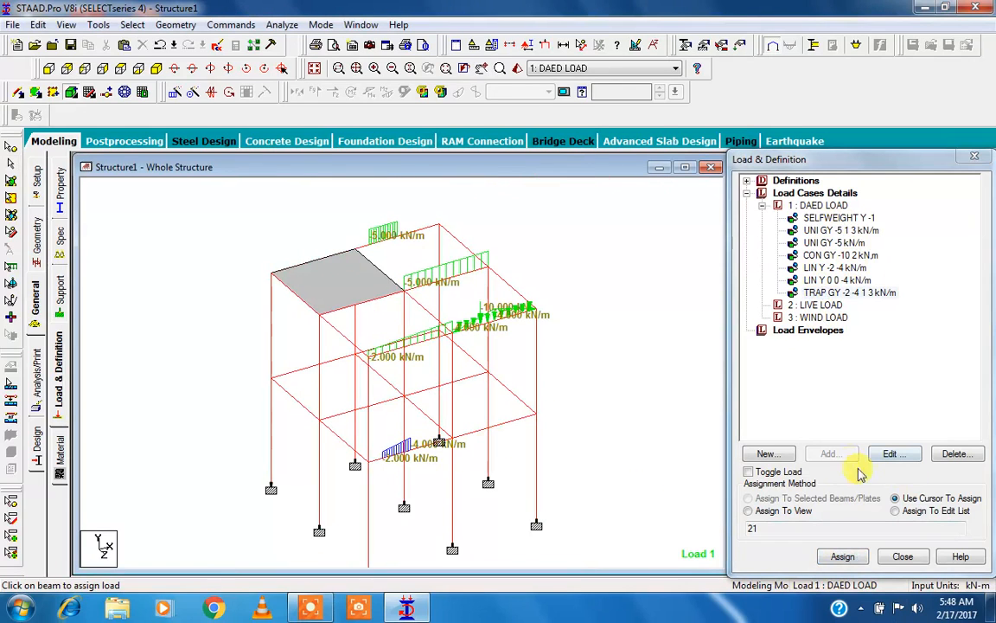
- Examine the area, floor, plate and surface load options that can be added to the DAED LOAD case
click(822, 206)
click(817, 306)
click(822, 317)
click(817, 206)
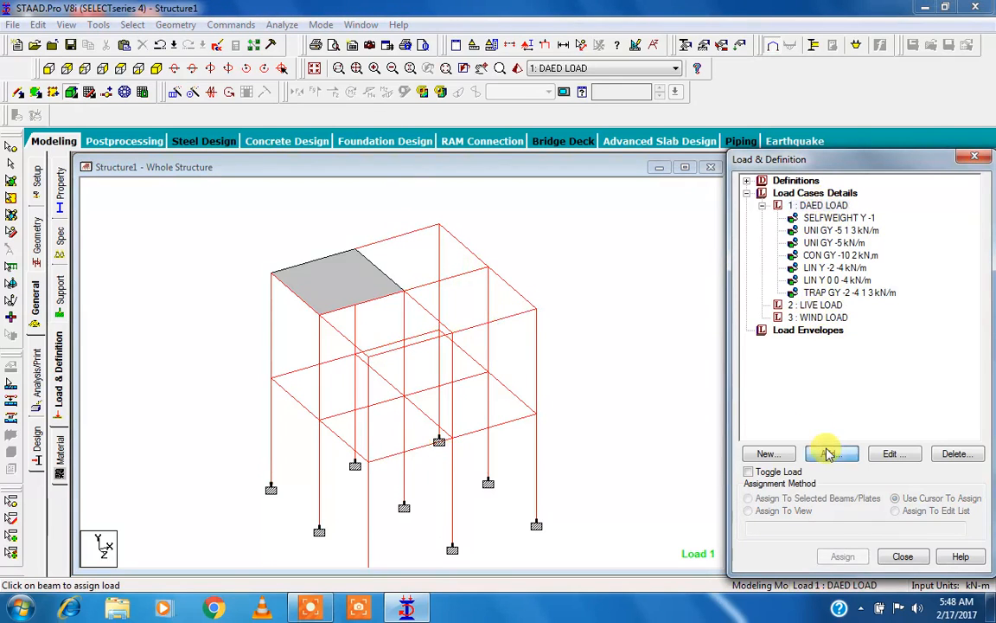
click(829, 452)
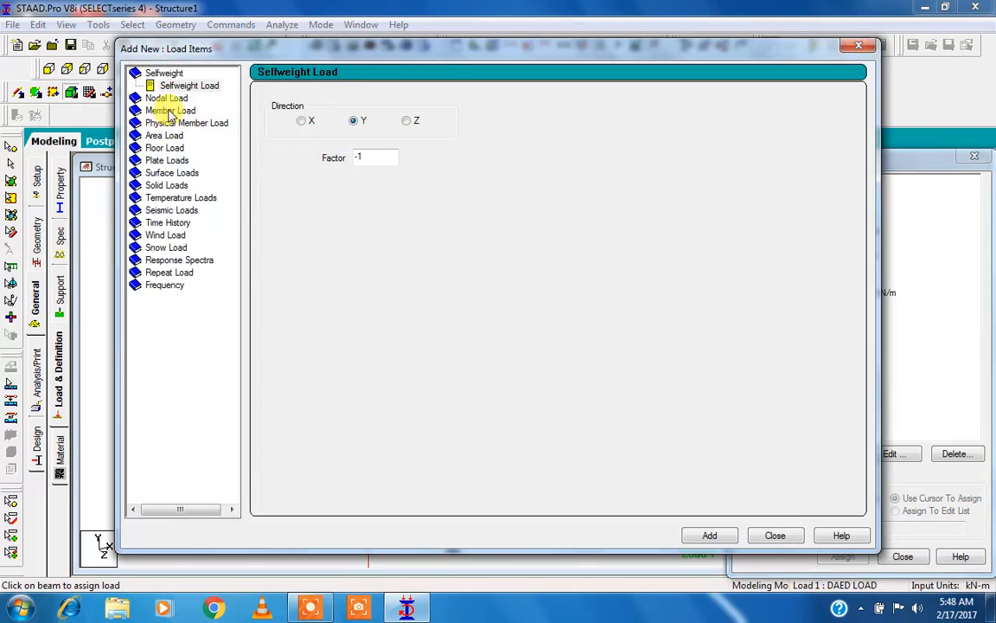
click(175, 136)
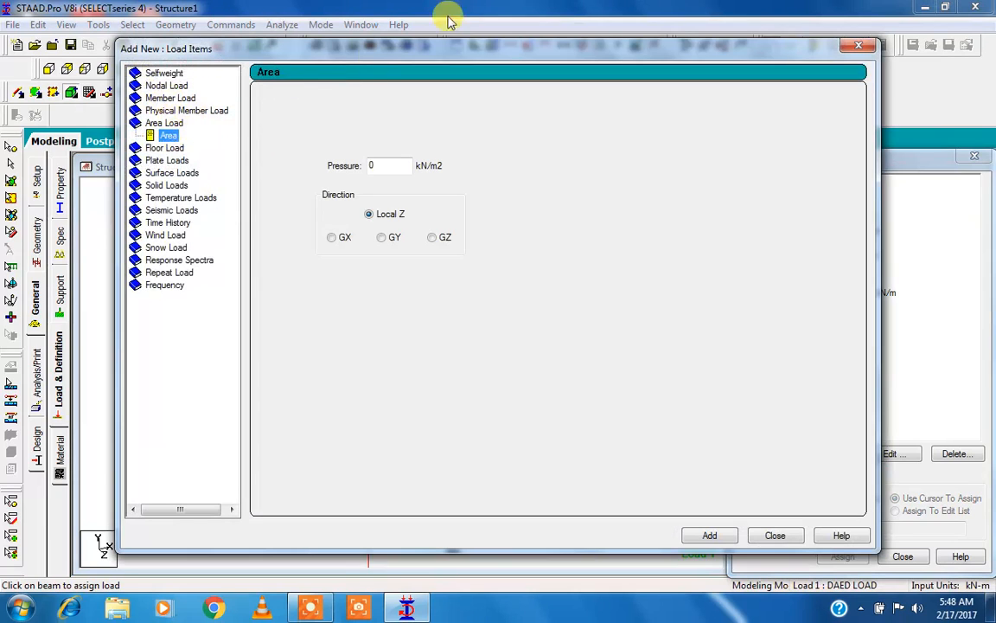
drag(397, 51, 714, 77)
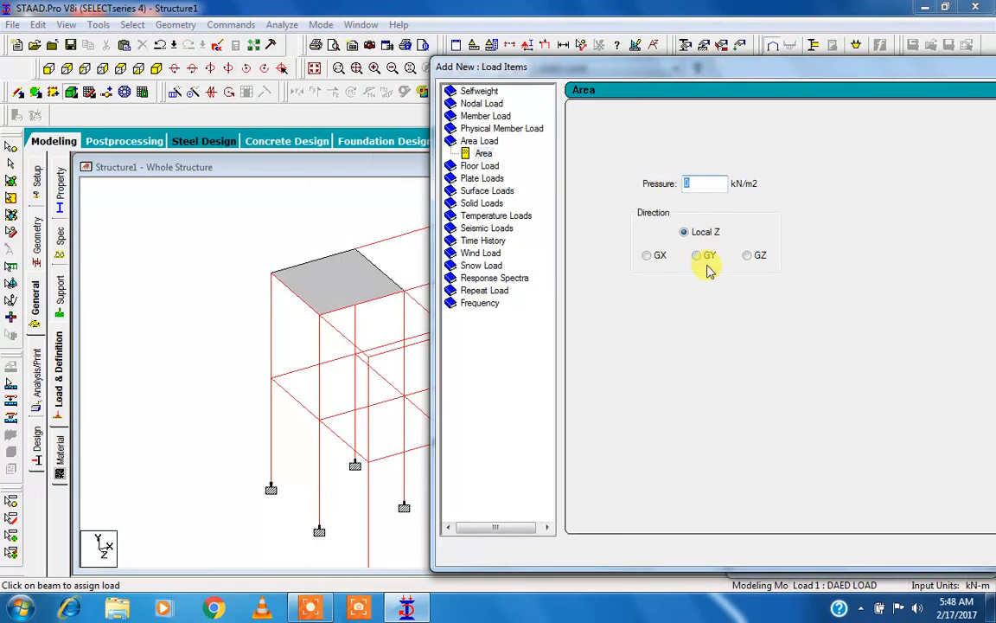
click(493, 166)
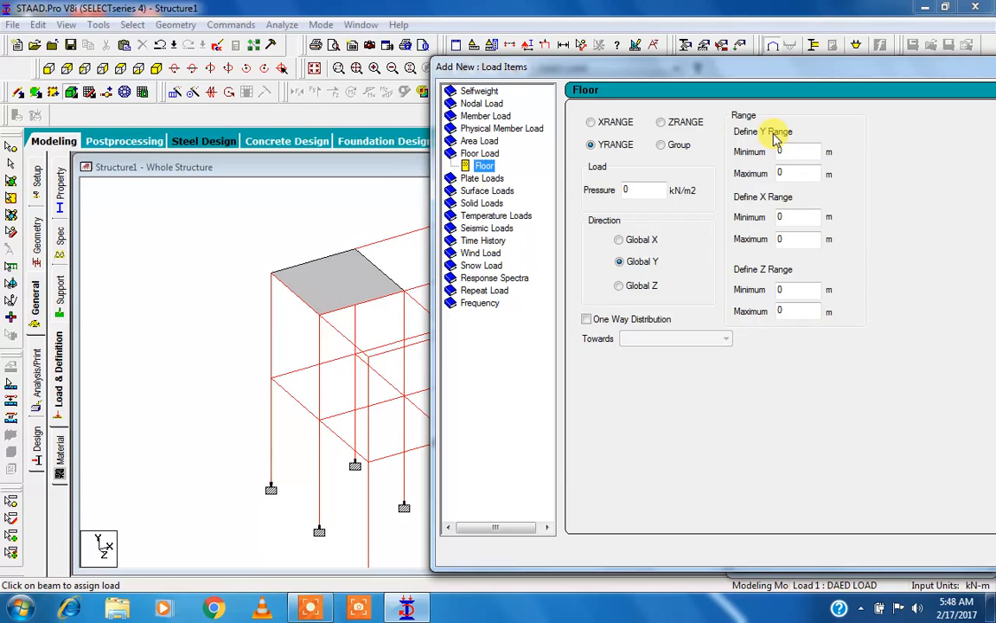
click(485, 178)
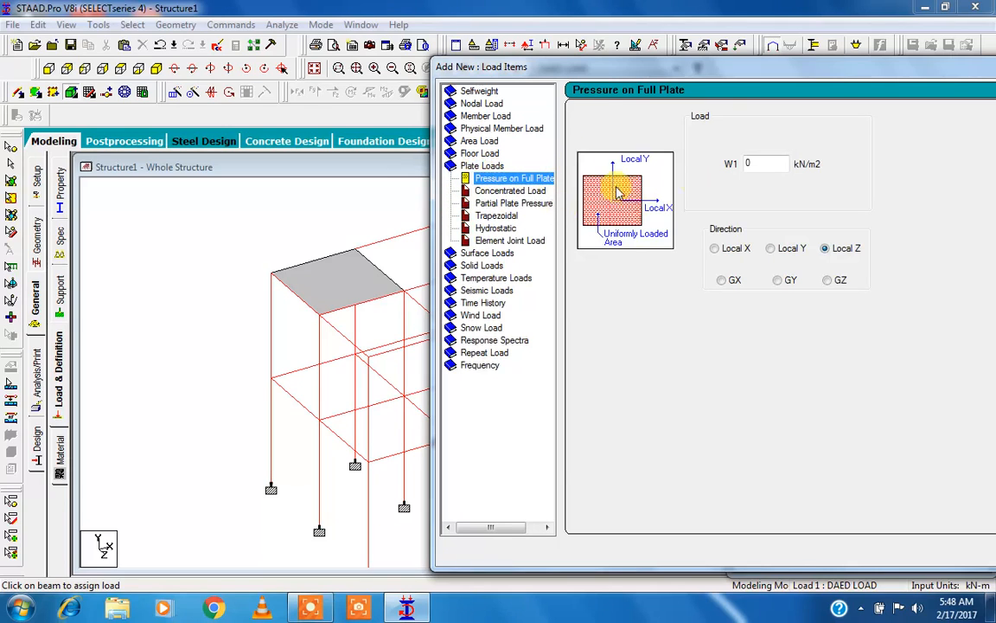
click(505, 256)
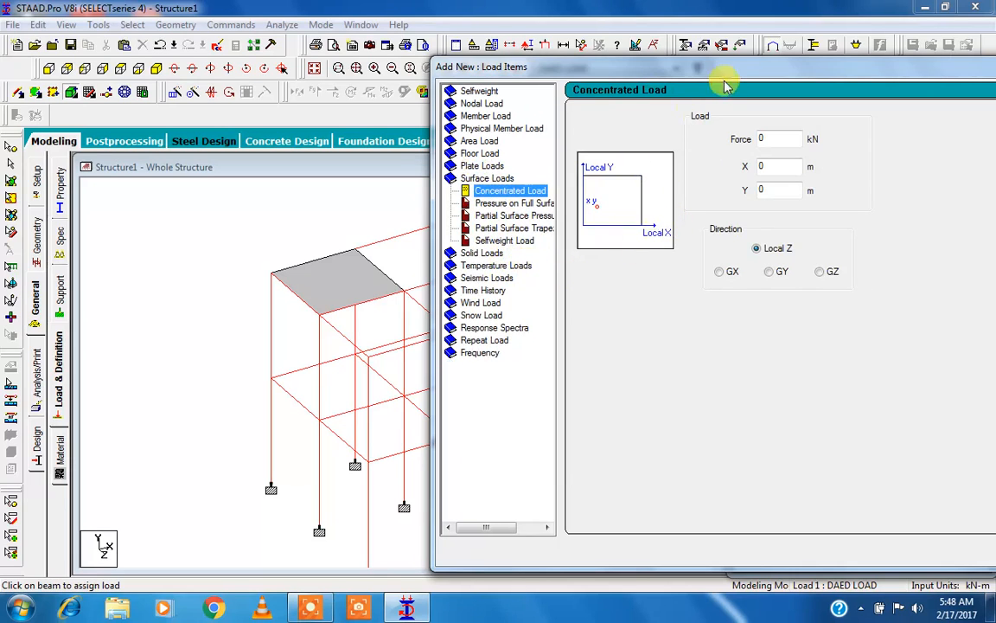
drag(709, 76, 288, 62)
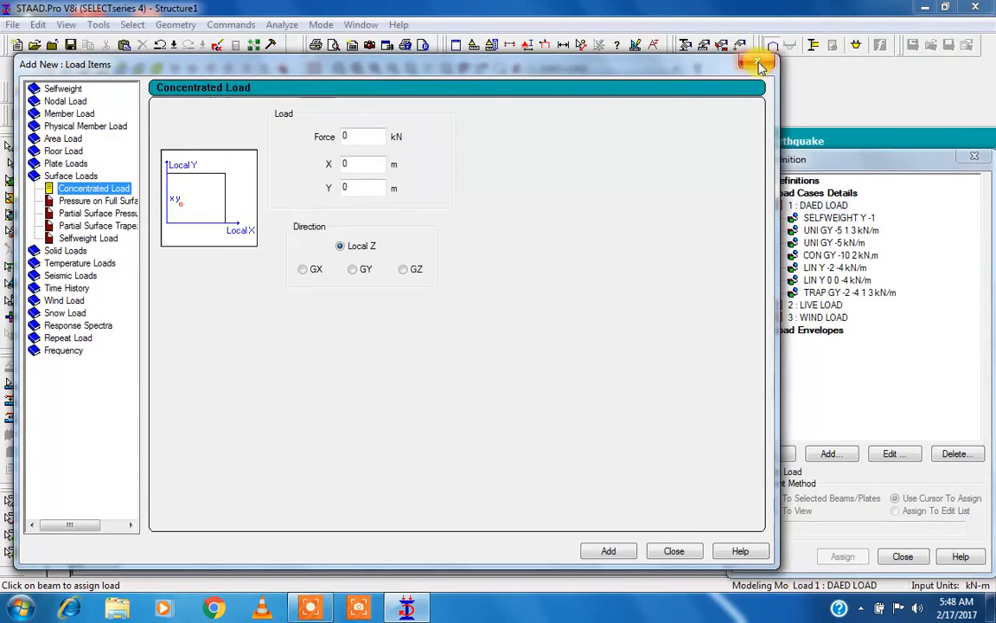
click(681, 57)
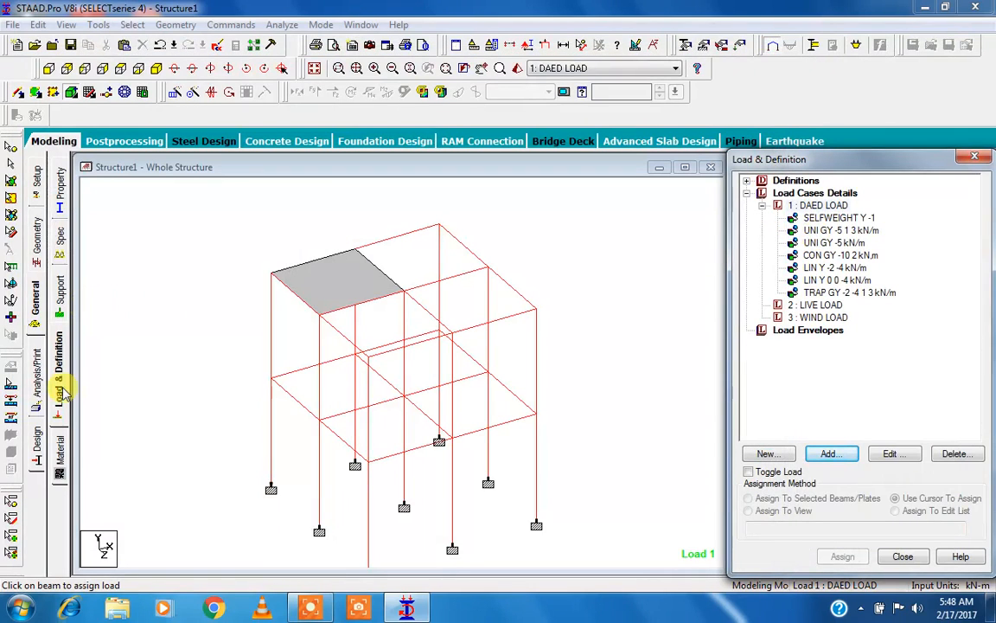
- Review the property and support pages and the label, scale and structure settings of the diagrams
click(58, 183)
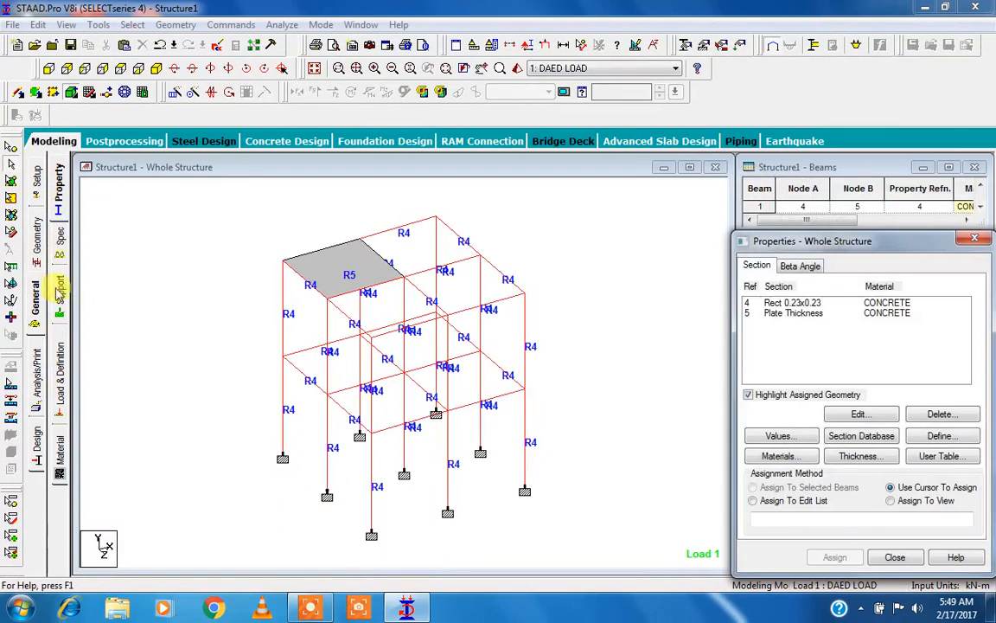
click(59, 294)
click(59, 372)
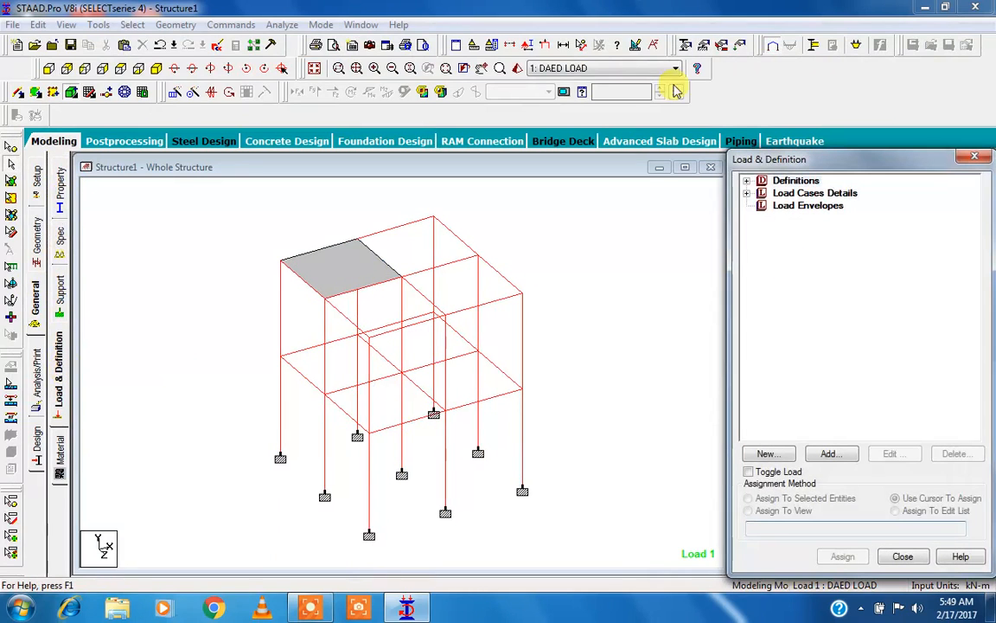
click(637, 48)
click(635, 94)
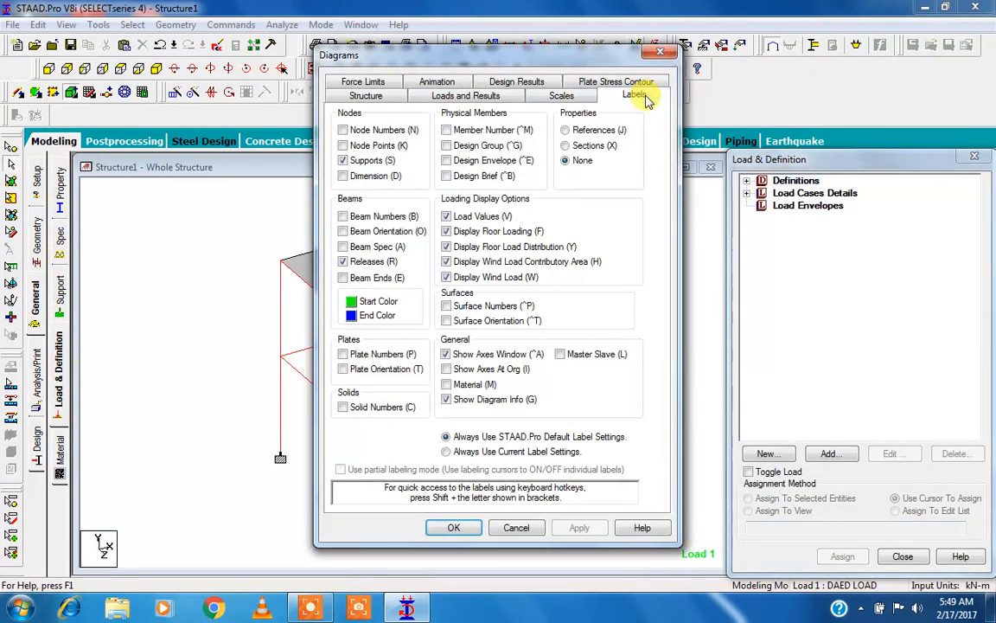
click(450, 98)
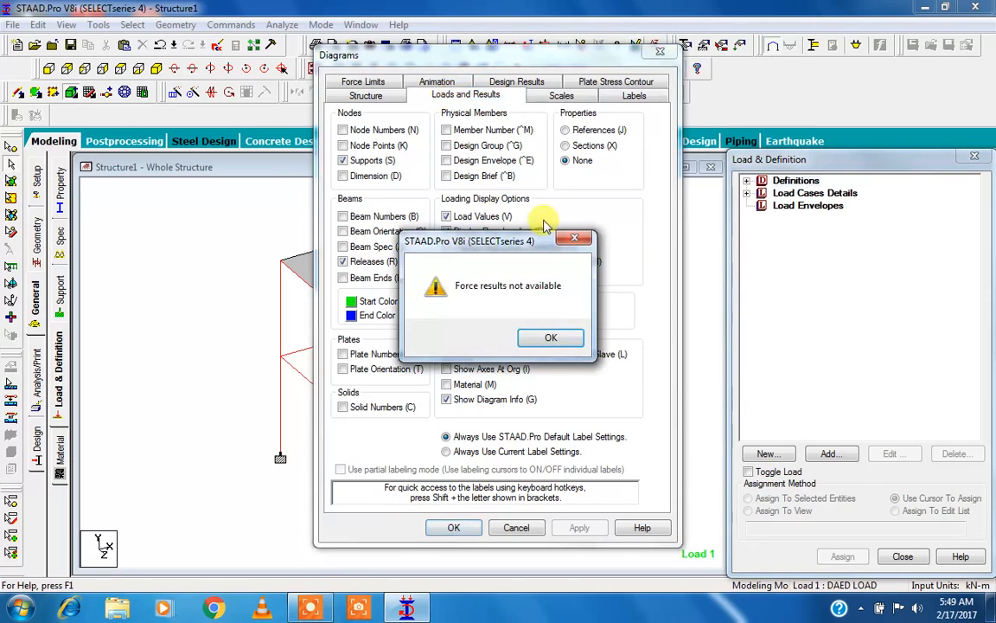
click(580, 239)
click(564, 96)
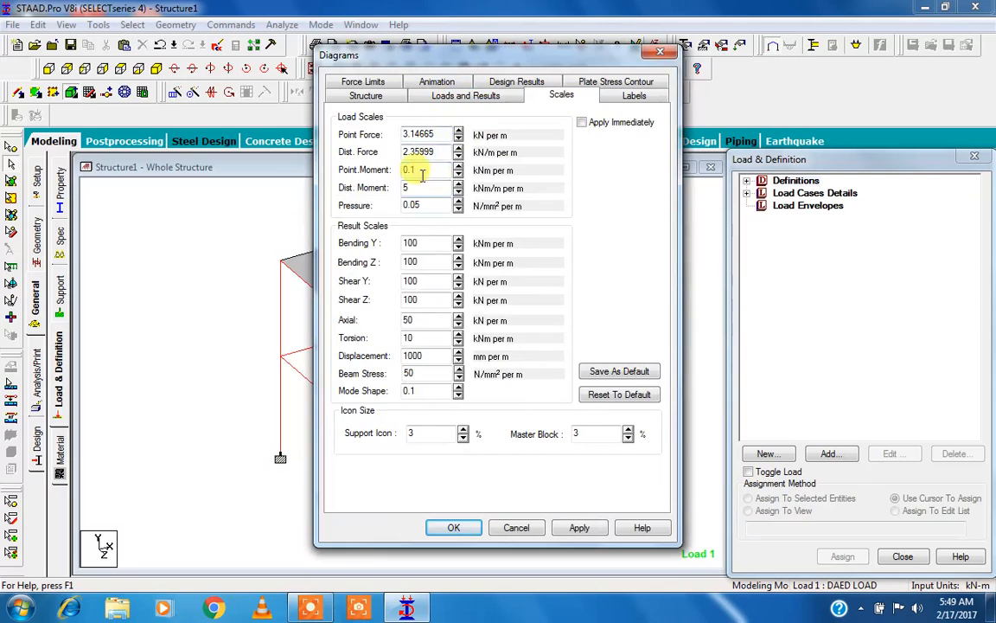
click(380, 98)
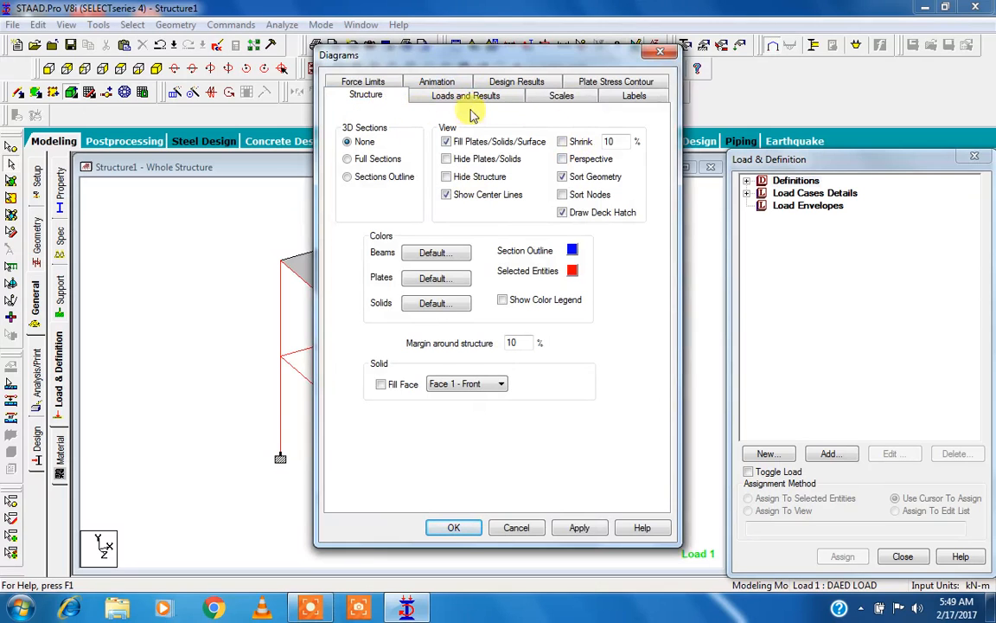
click(661, 55)
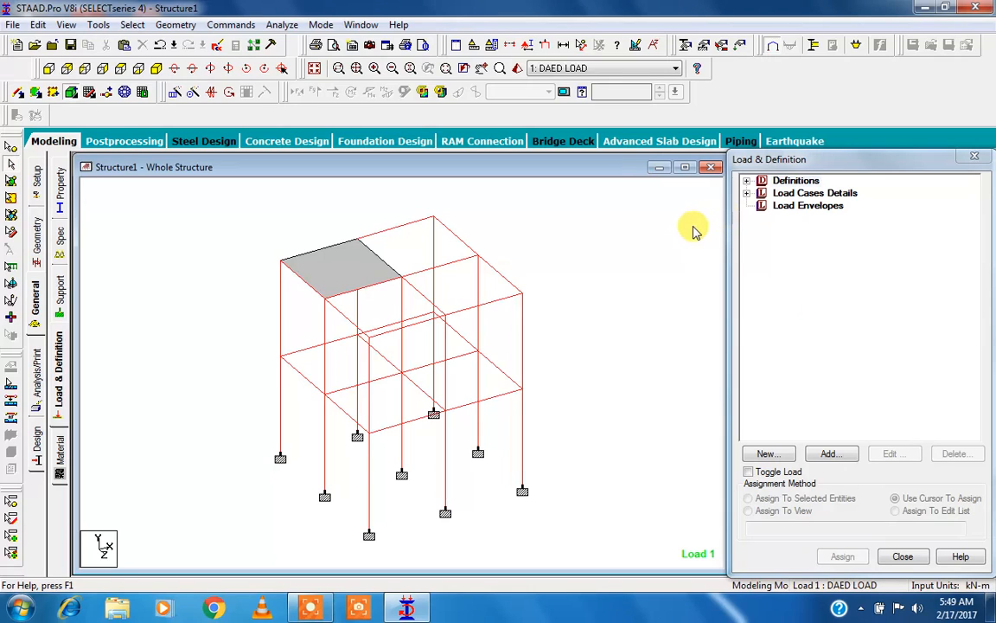
click(312, 609)
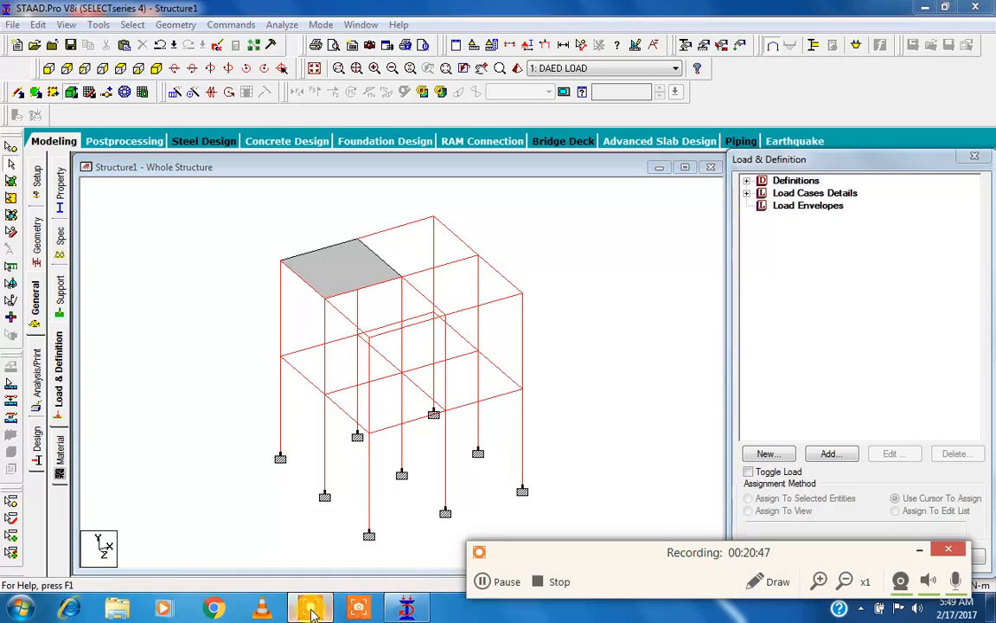